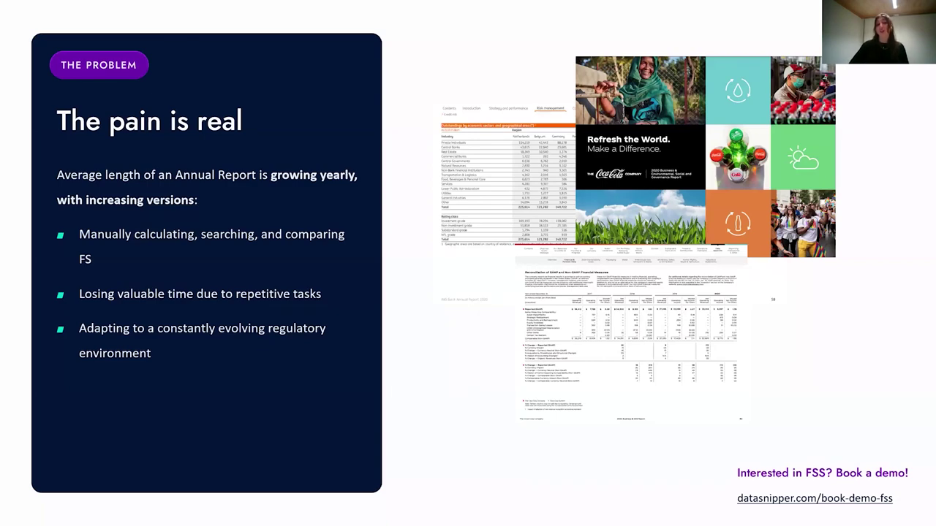
pyautogui.click(409, 219)
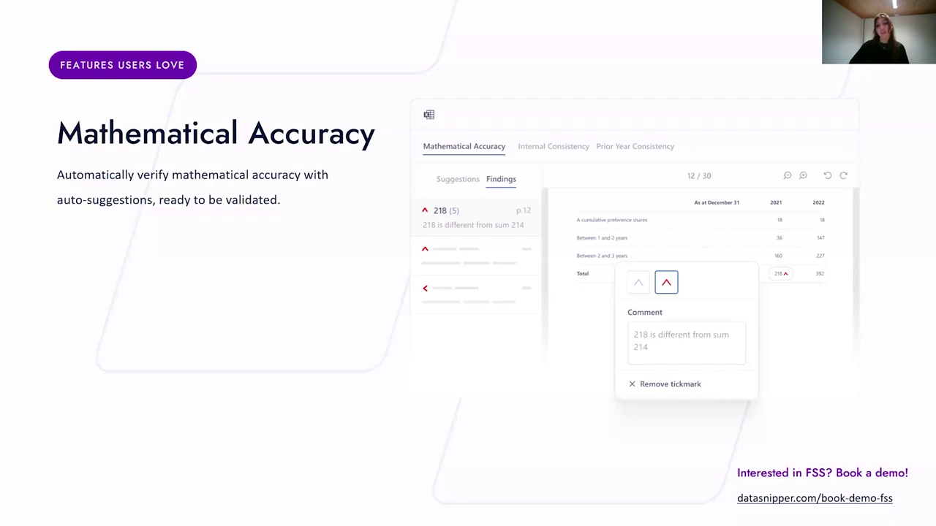
pyautogui.click(487, 219)
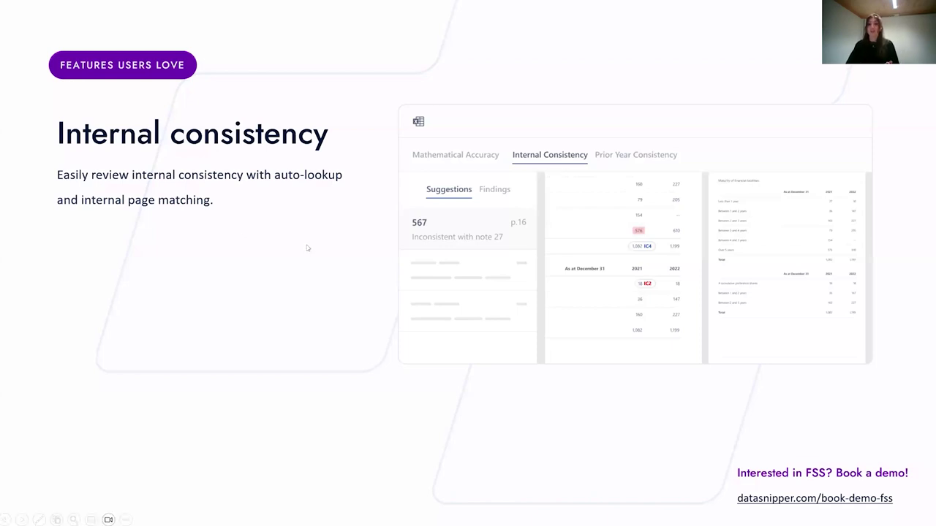
pyautogui.click(330, 258)
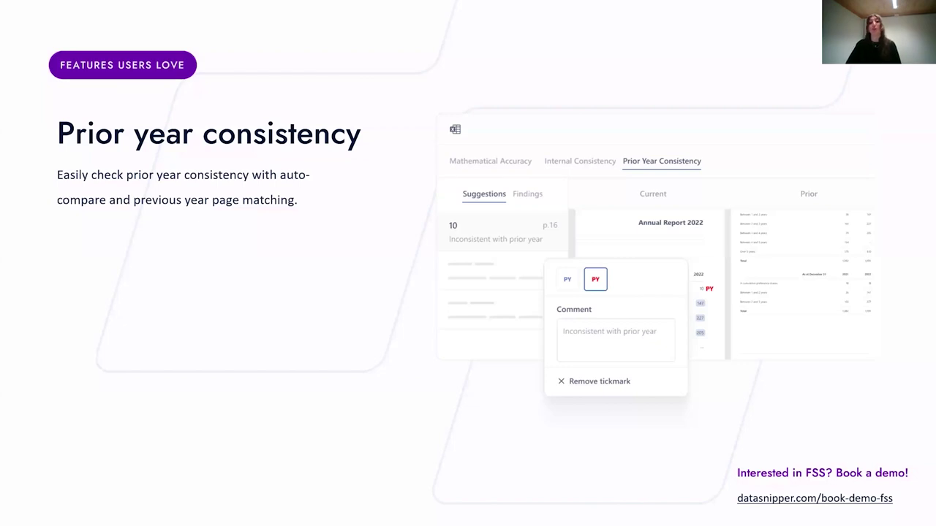
pyautogui.click(442, 274)
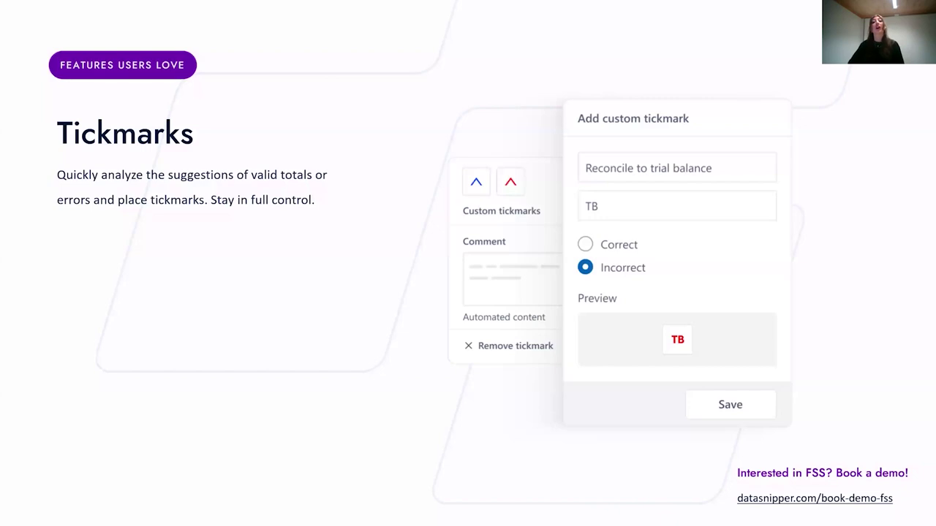
pyautogui.click(330, 256)
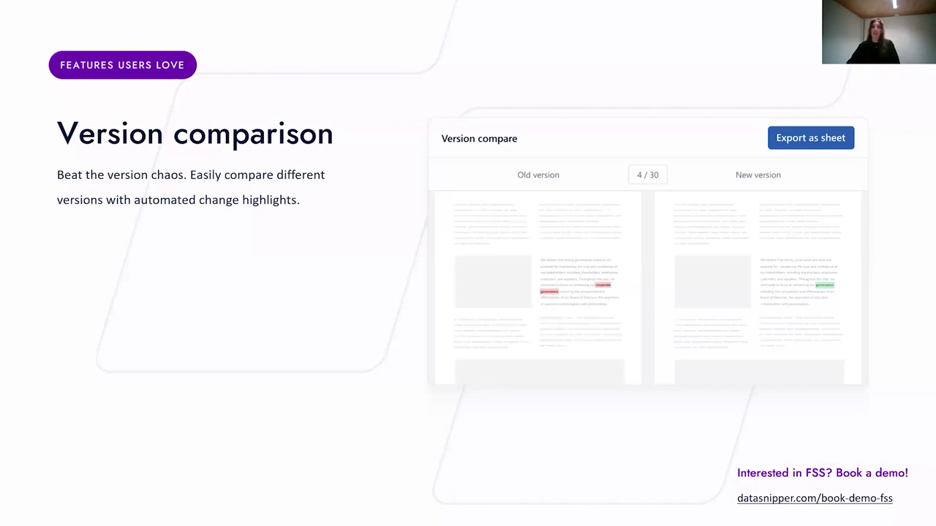
pyautogui.press('Right')
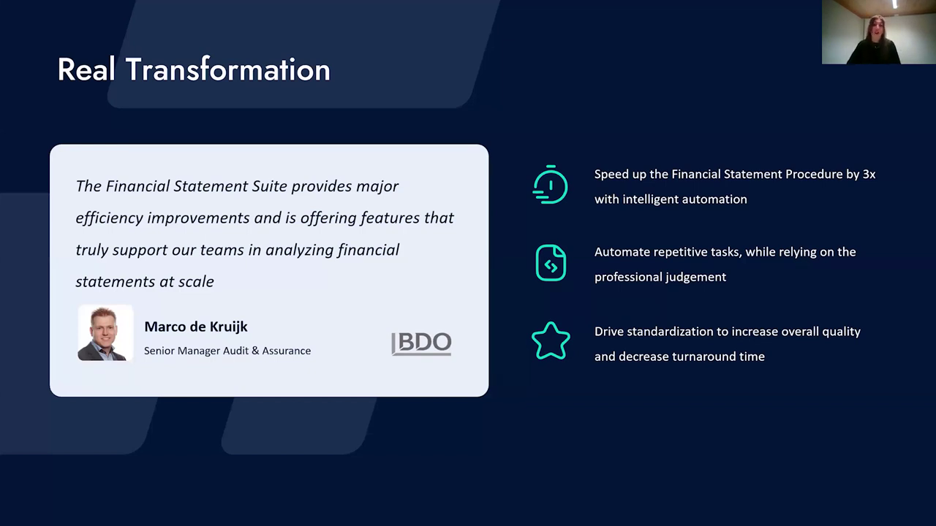
pyautogui.click(330, 288)
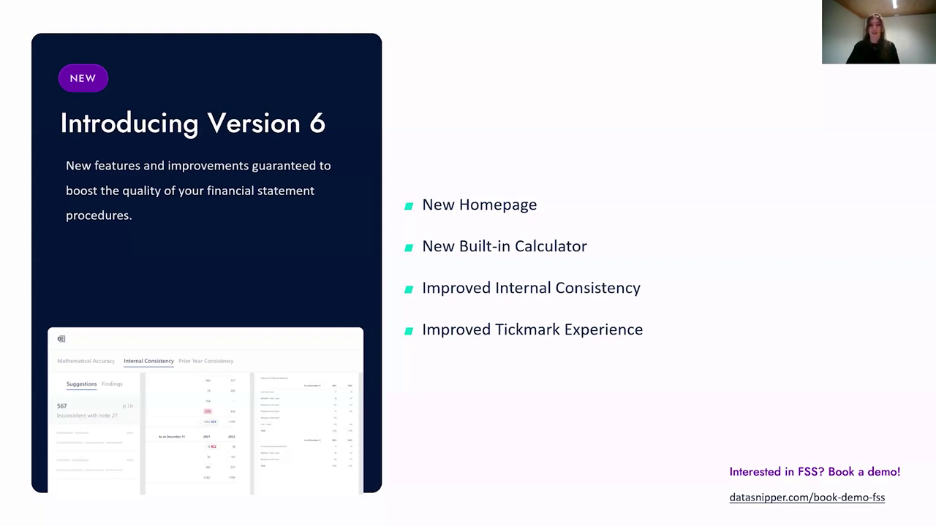
pyautogui.click(423, 297)
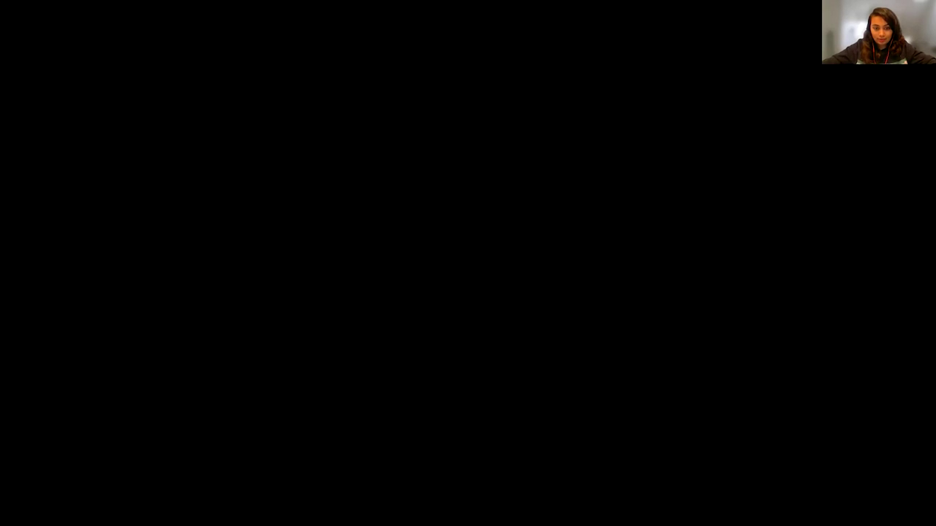
# - Switch to the Excel workbook Welcome to the Financial Statement Suite_non-US and select cell C4
pyautogui.hotkey('alt', 'Tab')
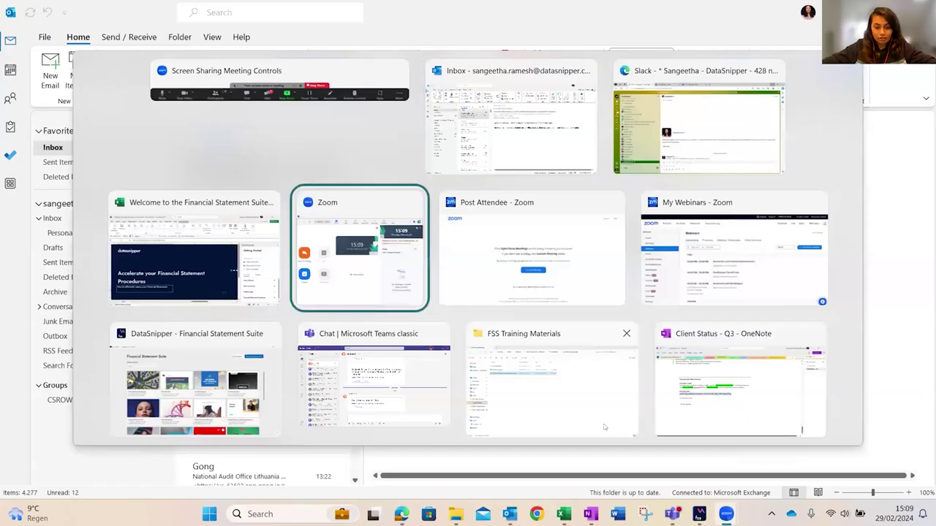
pyautogui.hotkey('alt', 'shift', 'Tab')
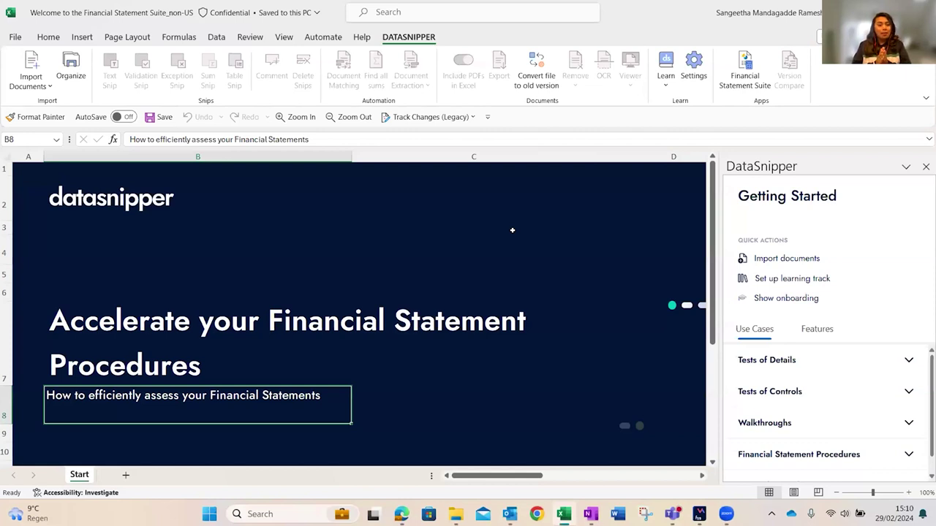
pyautogui.click(514, 237)
pyautogui.click(590, 188)
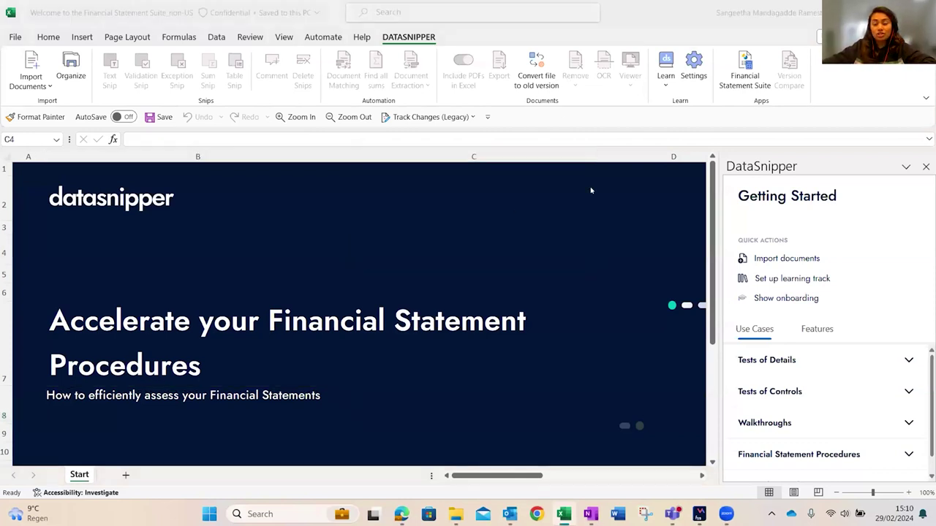
pyautogui.click(503, 237)
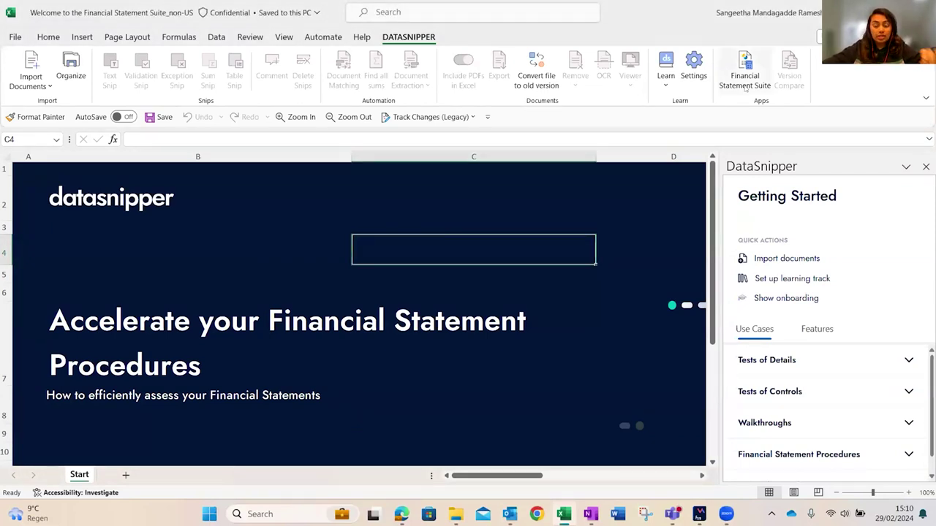
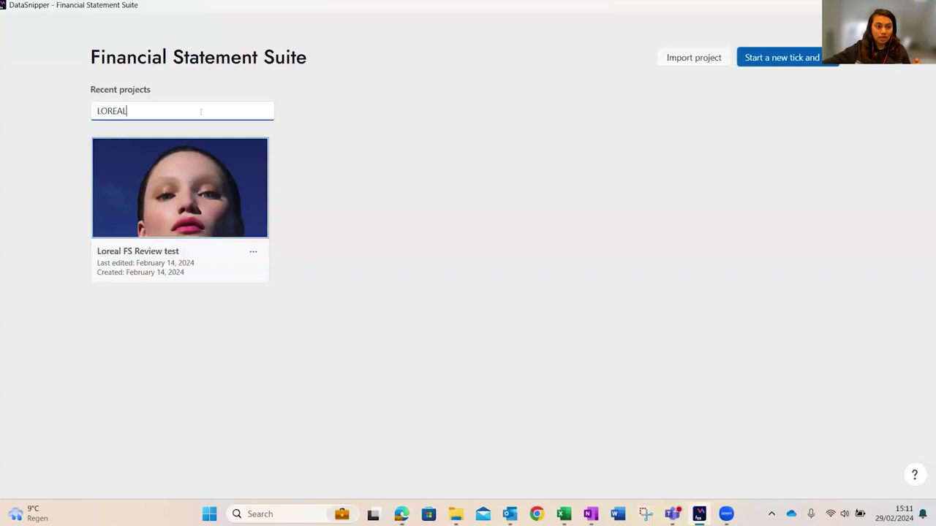
# - Clear the recent projects search and view the available options for the Uber Tick and Tie project
pyautogui.hotkey('ctrl', 'a')
pyautogui.press('BackSpace')
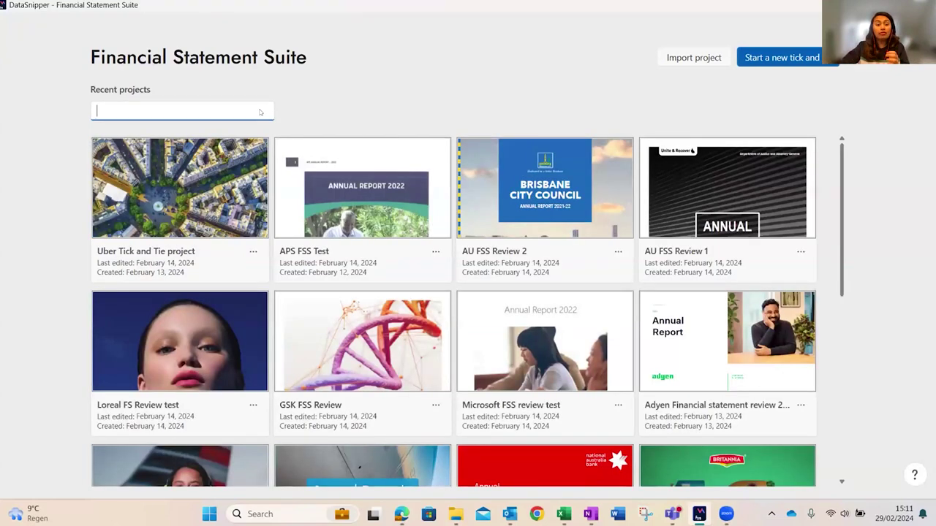
pyautogui.click(253, 252)
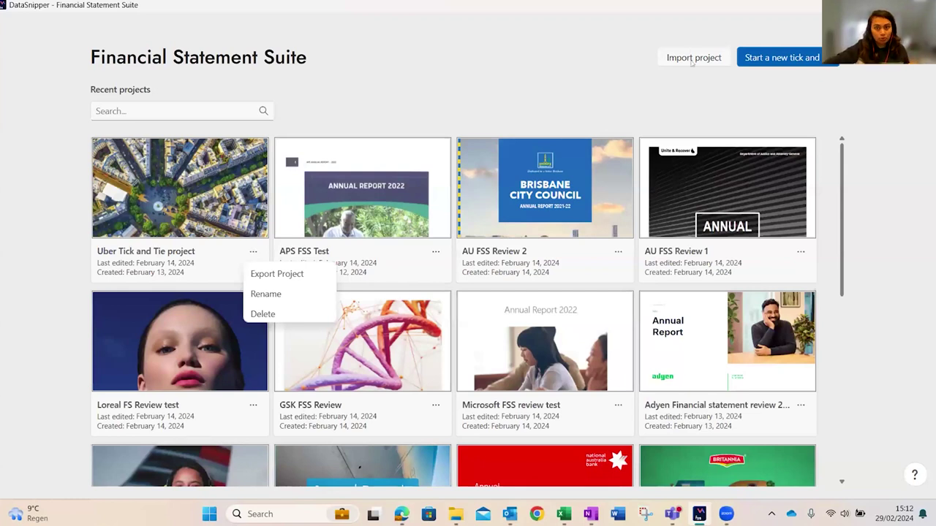
pyautogui.click(641, 83)
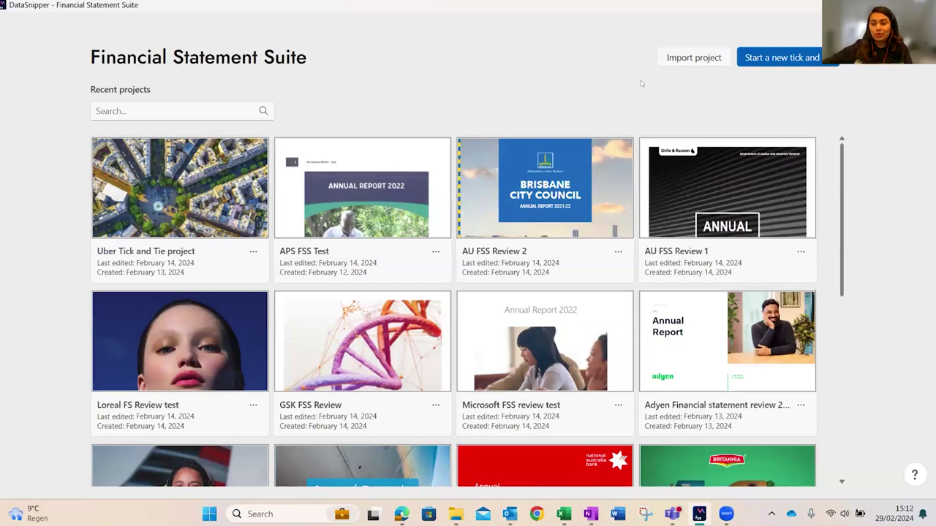
# - Start a new tick and tie project titled "Adyen Annual report review 2020 and 2021"
pyautogui.click(786, 57)
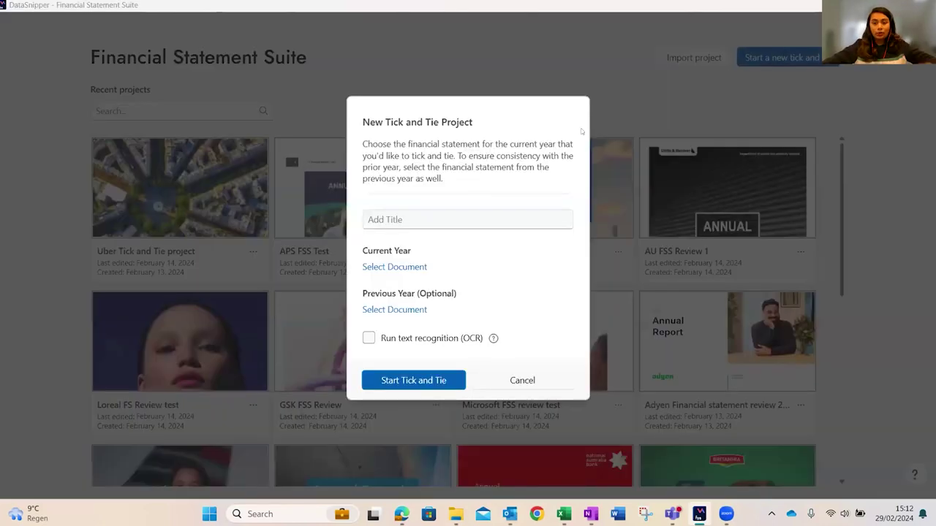
pyautogui.click(522, 215)
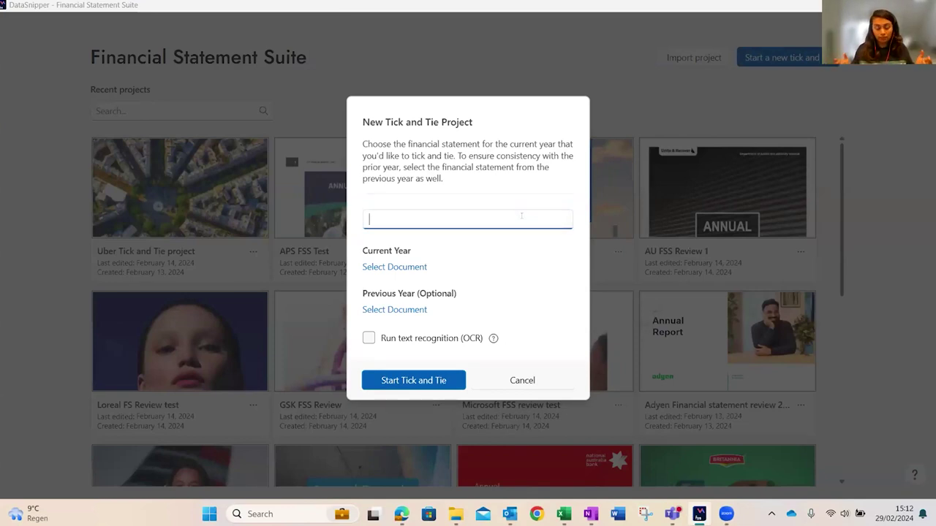
pyautogui.write('A')
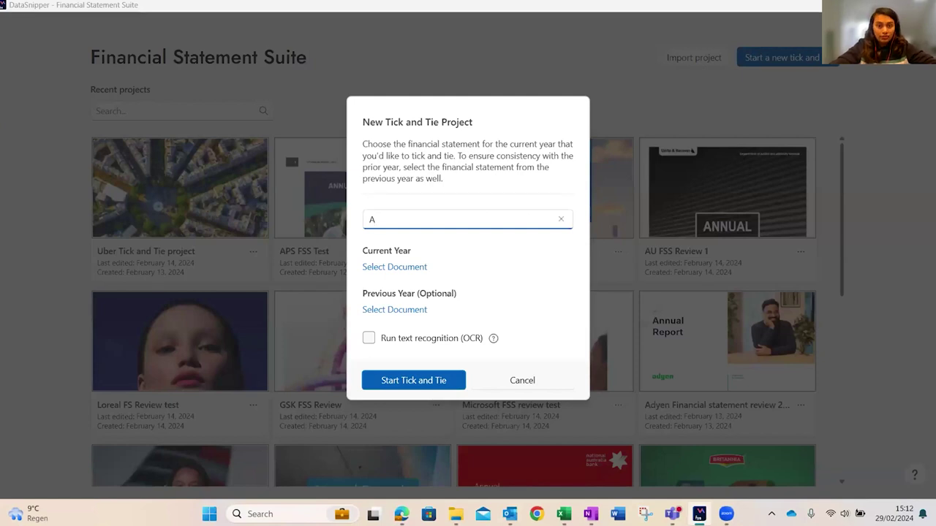
pyautogui.write('d')
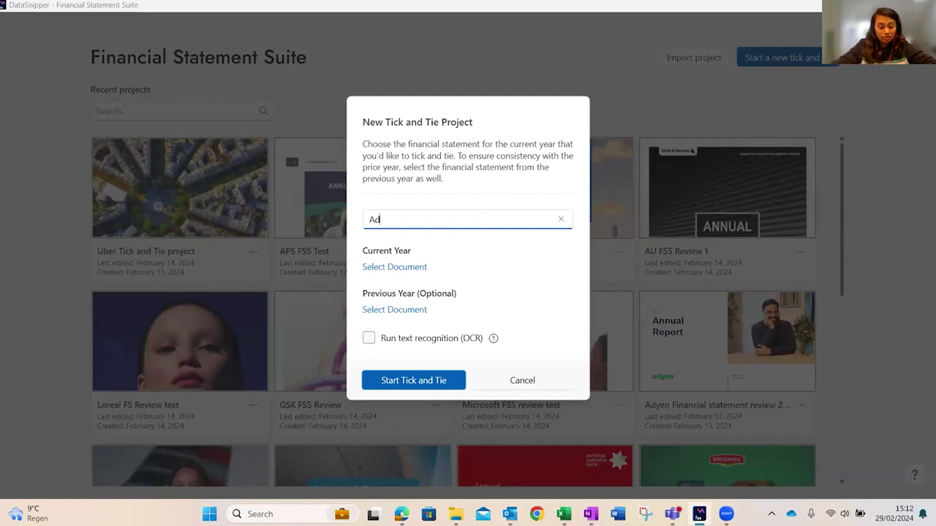
pyautogui.write('yen Annaul')
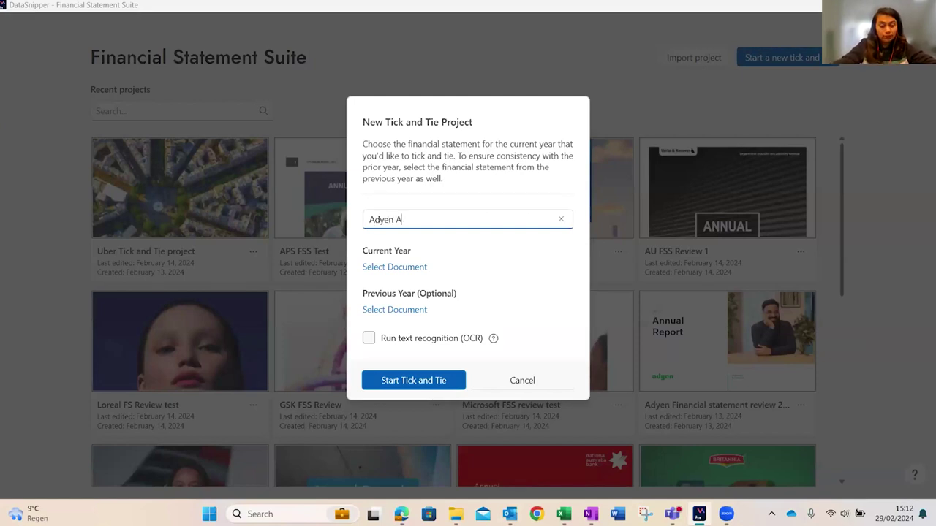
pyautogui.press('BackSpace')
pyautogui.press('BackSpace')
pyautogui.press('BackSpace')
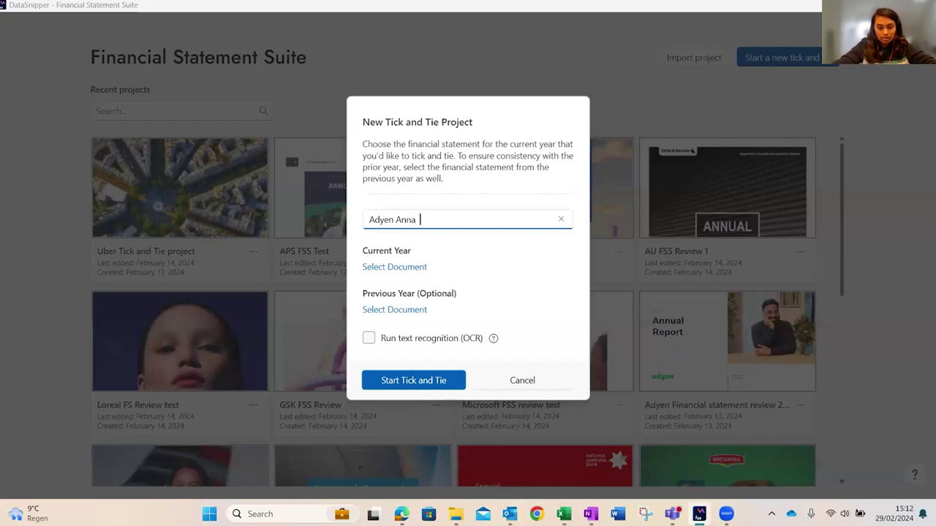
pyautogui.write('ual re')
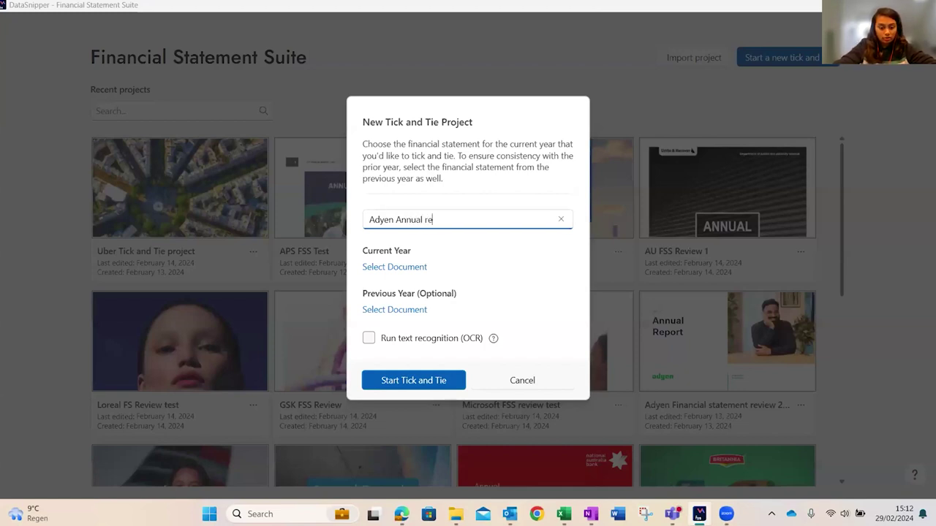
pyautogui.write('port review 2020 &')
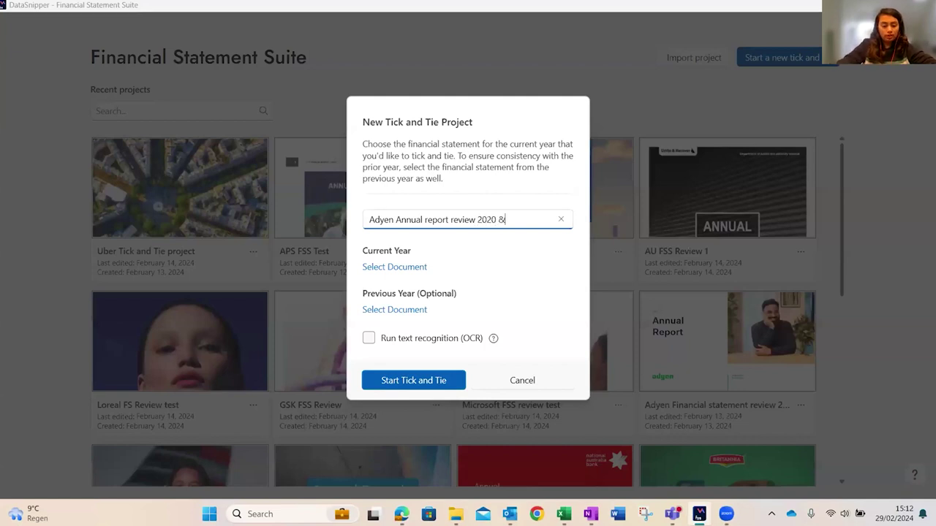
pyautogui.press('BackSpace')
pyautogui.write('and 2021')
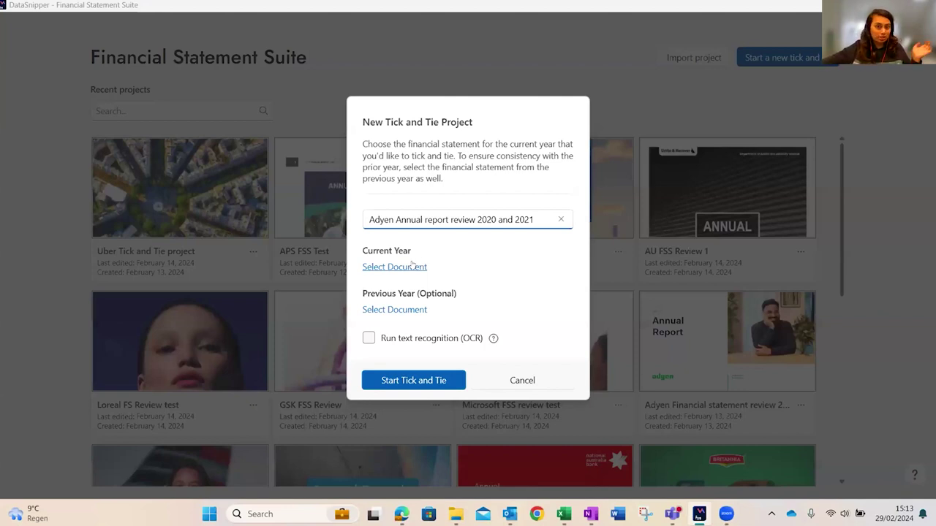
# - Select Adyen-Annual-Report-2021 (CY) V1.pdf from the Annual Reports folder as the project's current year document
pyautogui.click(412, 266)
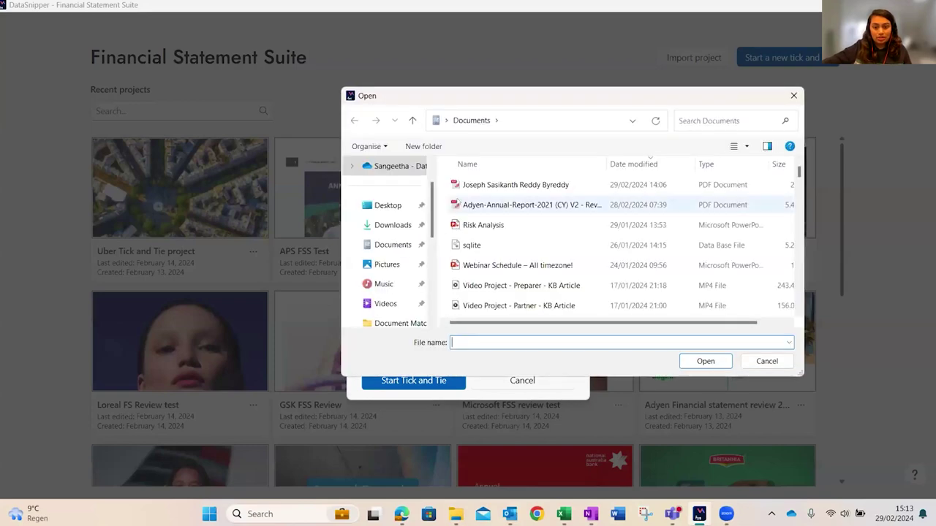
pyautogui.scroll(-3, 394, 219)
pyautogui.scroll(1, 395, 212)
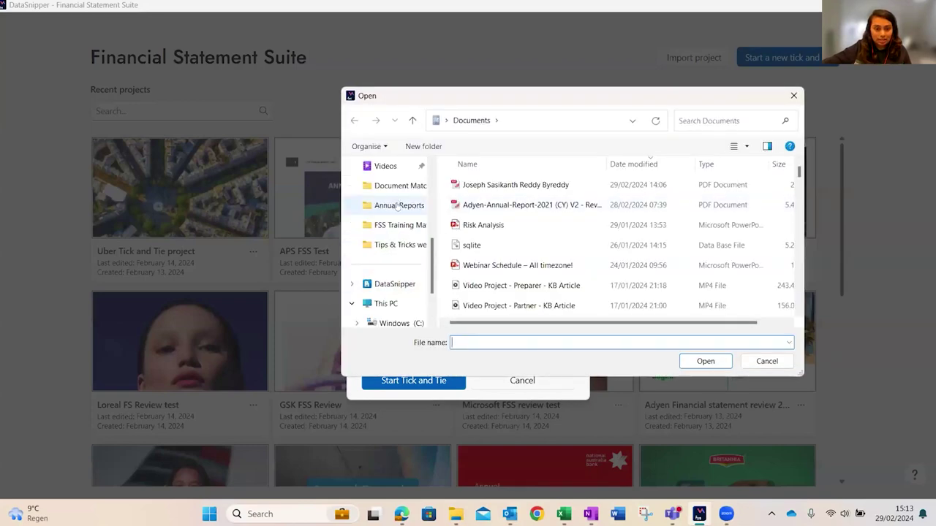
pyautogui.click(398, 206)
pyautogui.doubleClick(519, 224)
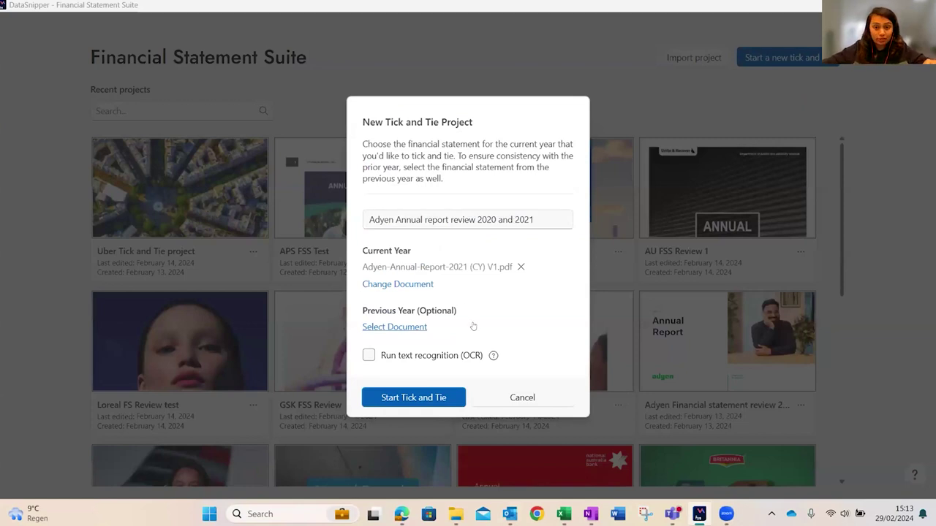
# - Add Adyen-Annual-Report-2020 (PY).pdf as the previous year document and start the tick and tie, dismissing the introductory notice
pyautogui.click(418, 328)
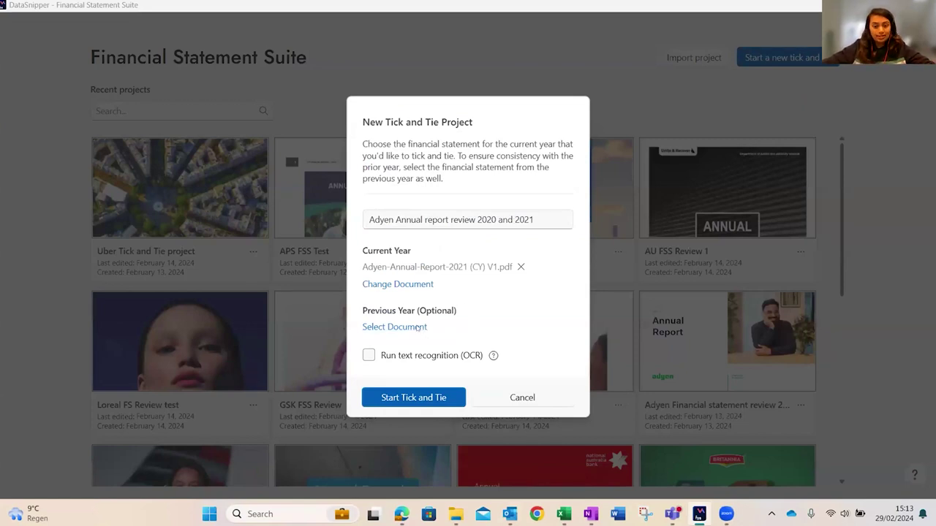
pyautogui.click(510, 205)
pyautogui.doubleClick(510, 205)
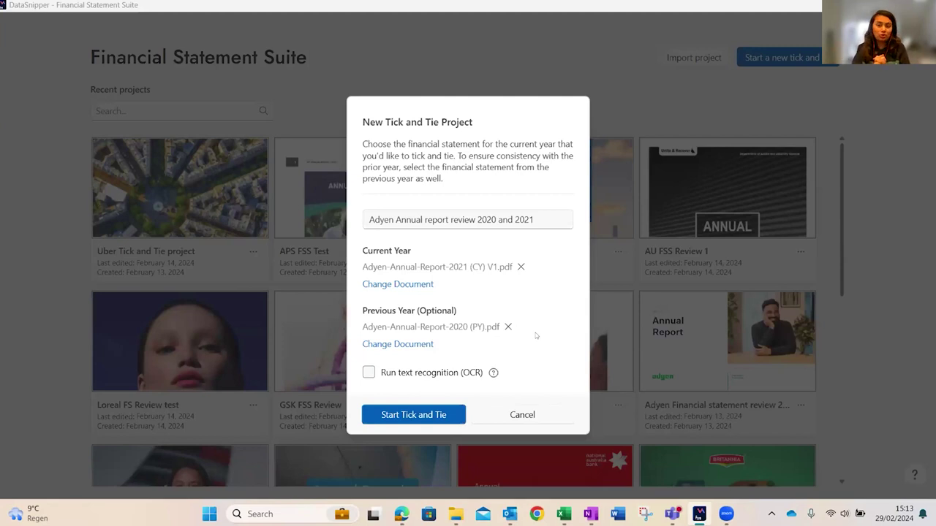
pyautogui.click(396, 415)
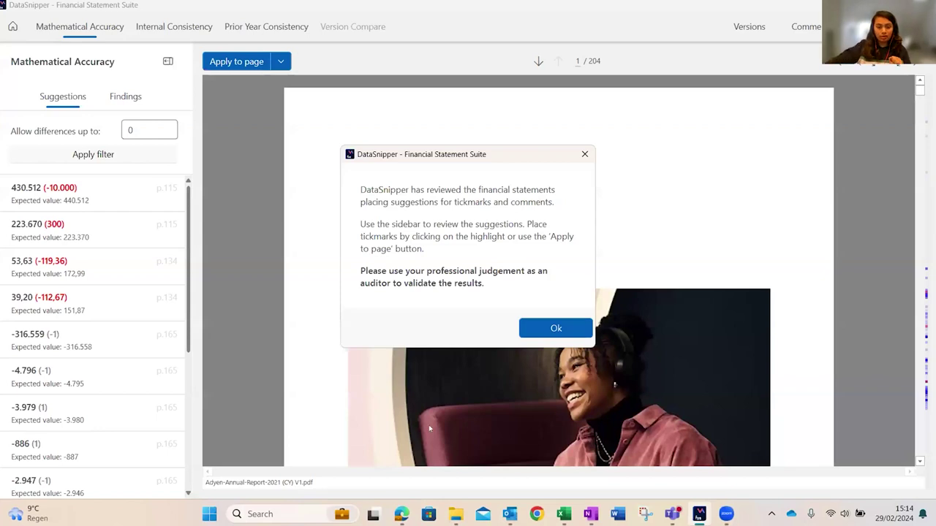
pyautogui.click(556, 328)
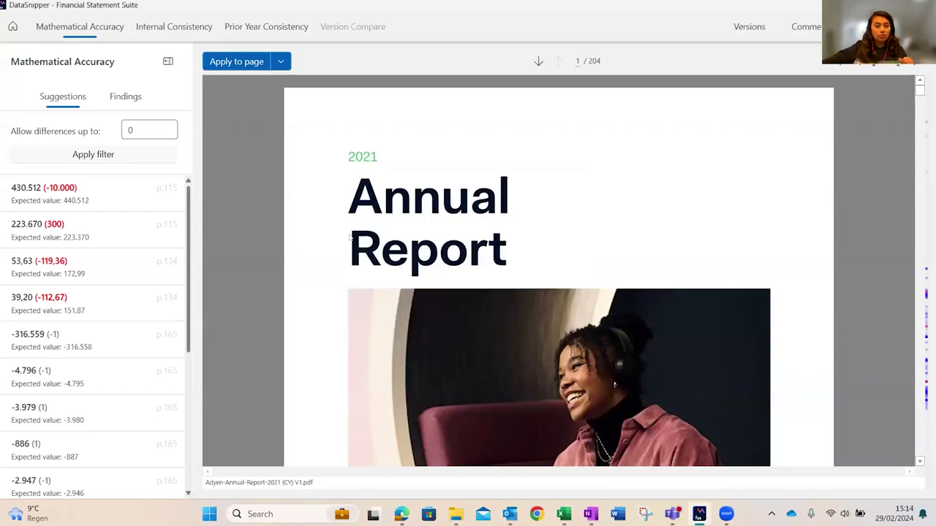
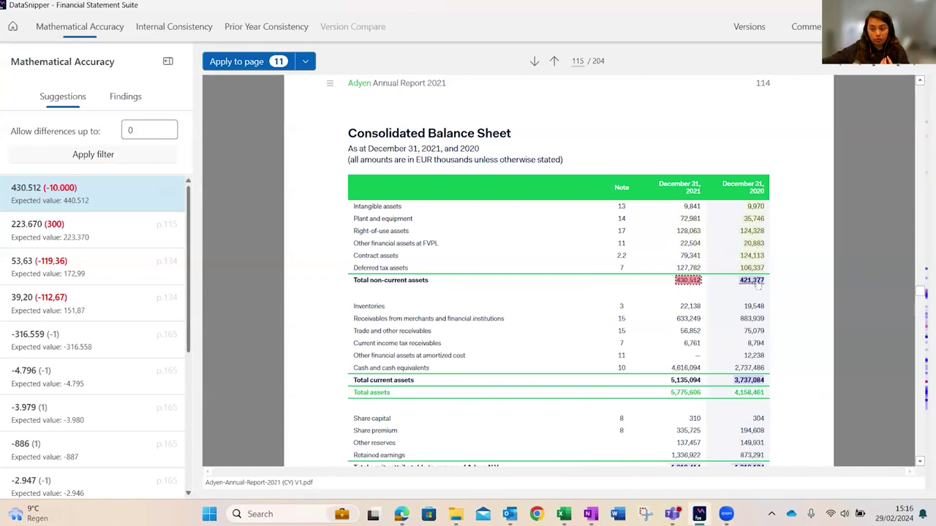
# - Place the suggested tickmarks on the 2020 and 2021 total non-current assets in the Consolidated Balance Sheet
pyautogui.click(758, 285)
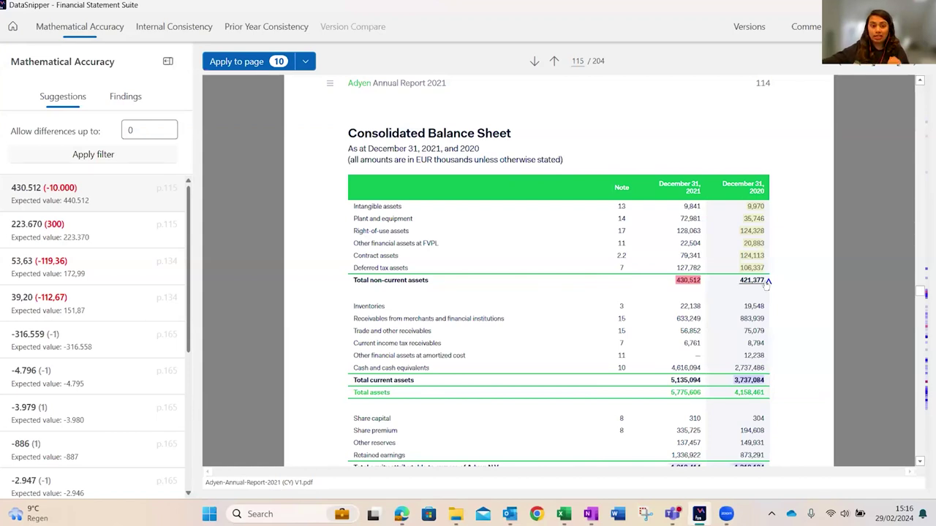
pyautogui.click(693, 284)
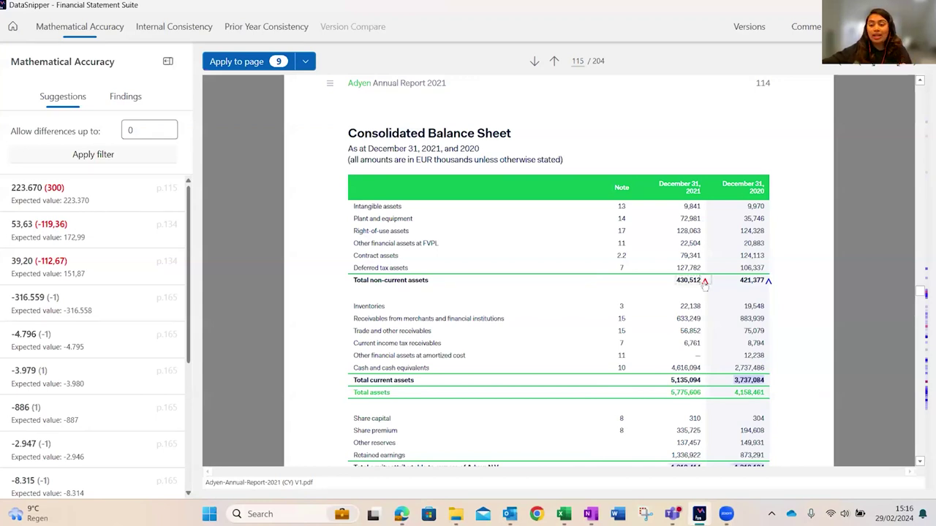
# - Inspect the automated comment and sum calculation behind the incorrect tickmark on the 2021 total non-current assets
pyautogui.click(705, 283)
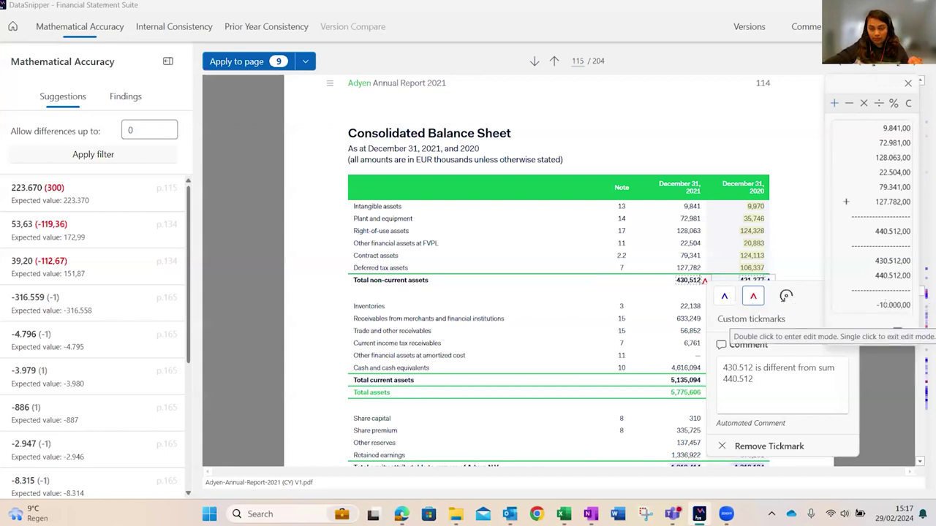
pyautogui.click(788, 359)
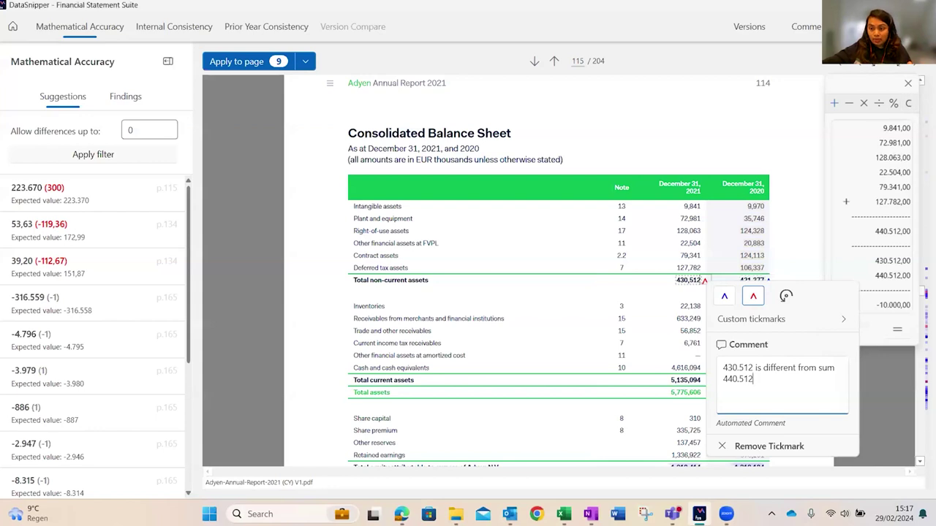
pyautogui.press('Escape')
pyautogui.click(791, 380)
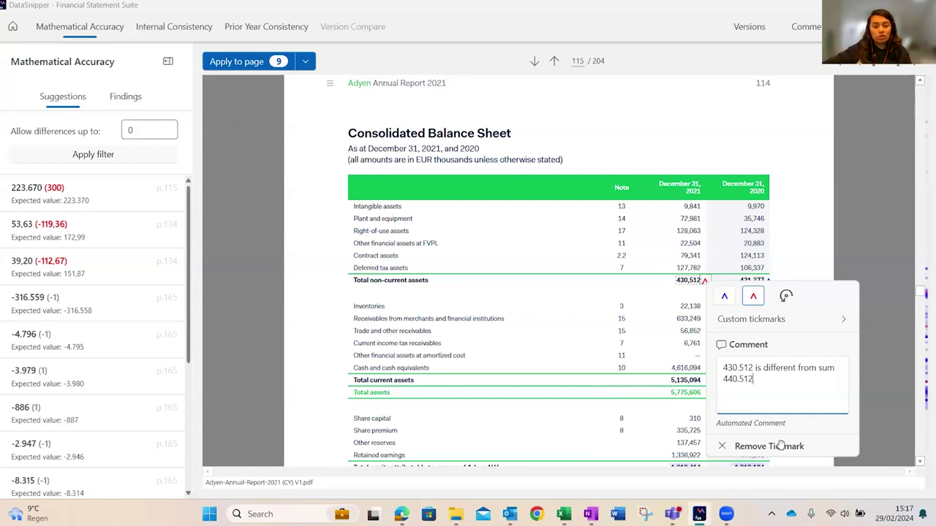
pyautogui.click(808, 257)
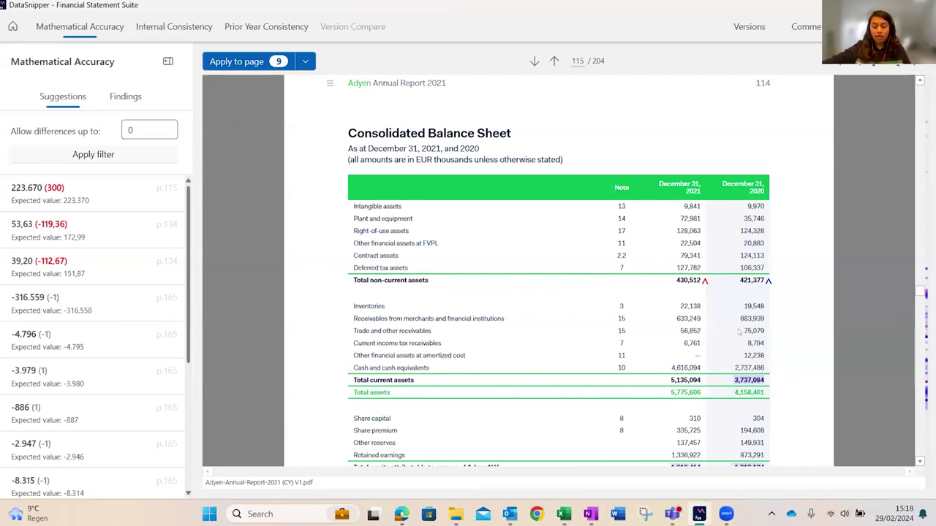
# - Sum the 2021 current asset items from Inventories through Cash and cash equivalents in the calculator
pyautogui.scroll(-1, 738, 332)
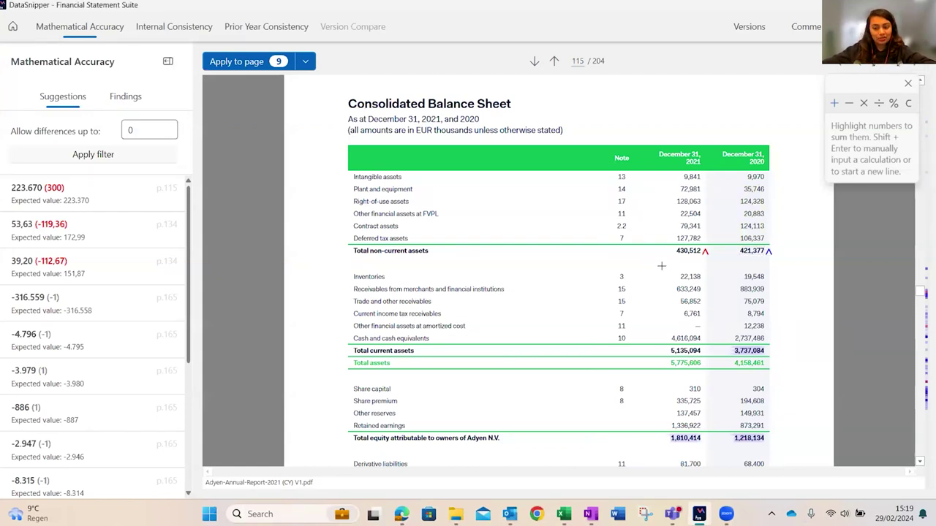
pyautogui.moveTo(660, 267); pyautogui.dragTo(705, 345)
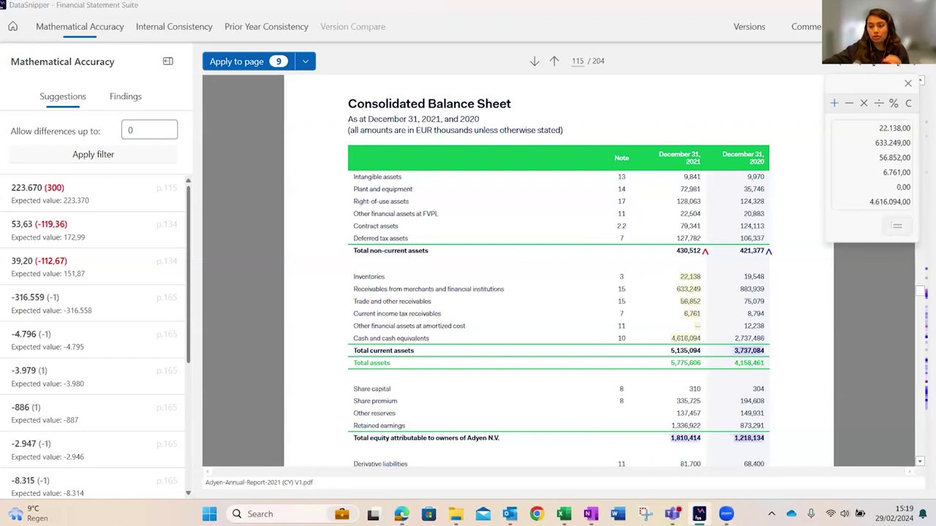
pyautogui.click(895, 228)
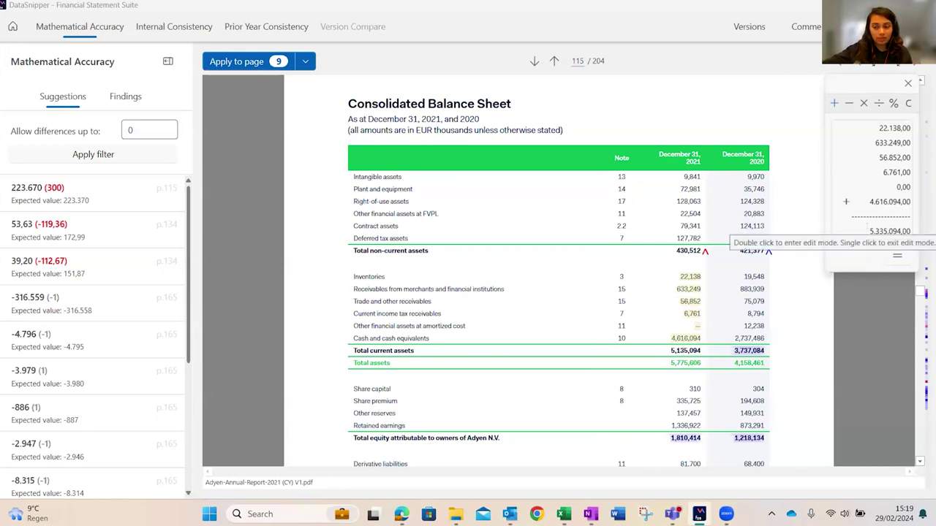
# - Try to mark the 2021 total current assets as incorrect with the comment "Mathematically inaccurate"
pyautogui.click(697, 352)
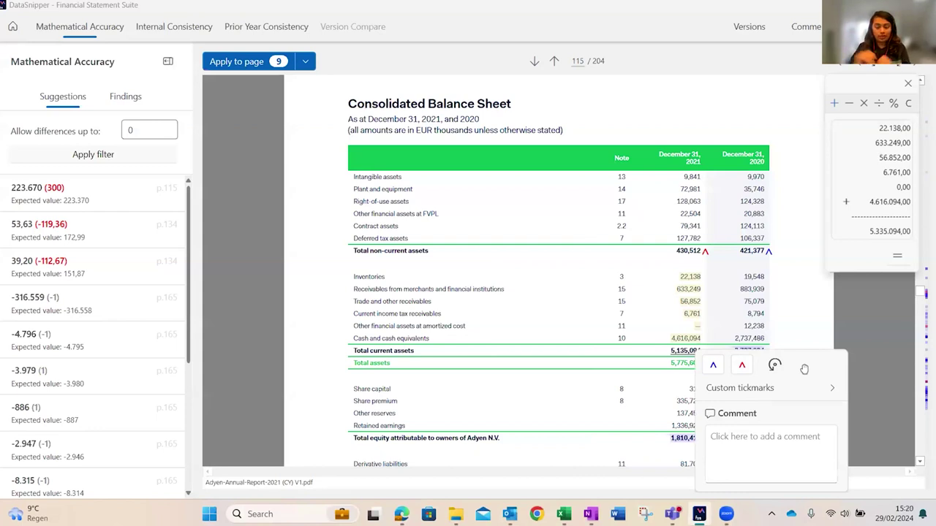
pyautogui.click(740, 366)
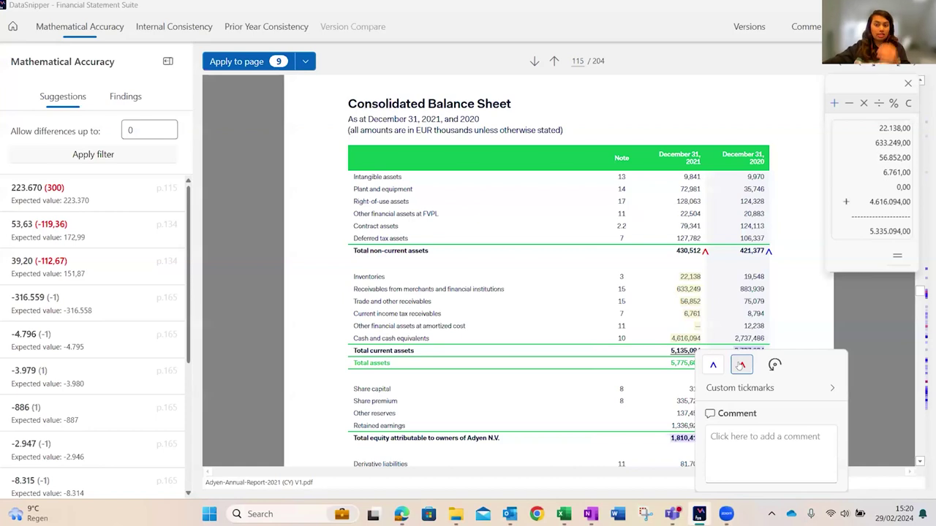
pyautogui.click(756, 444)
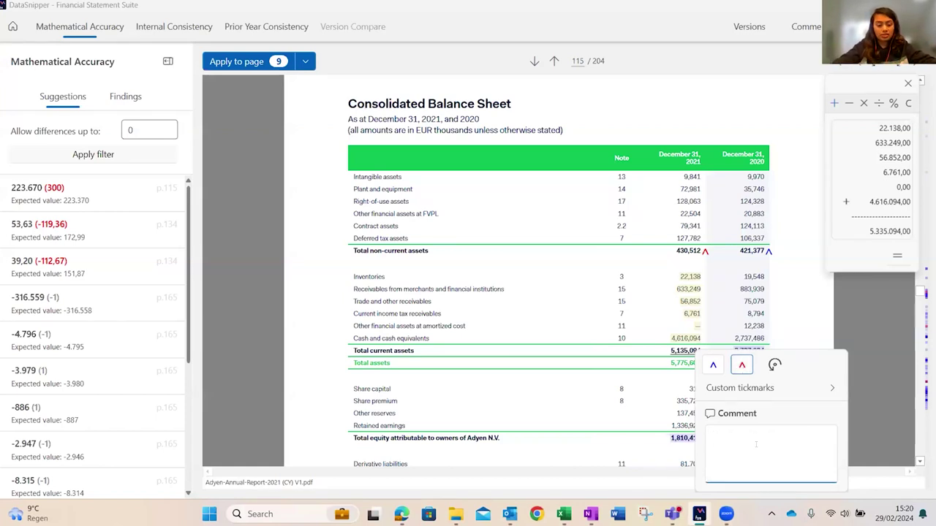
pyautogui.write('Match')
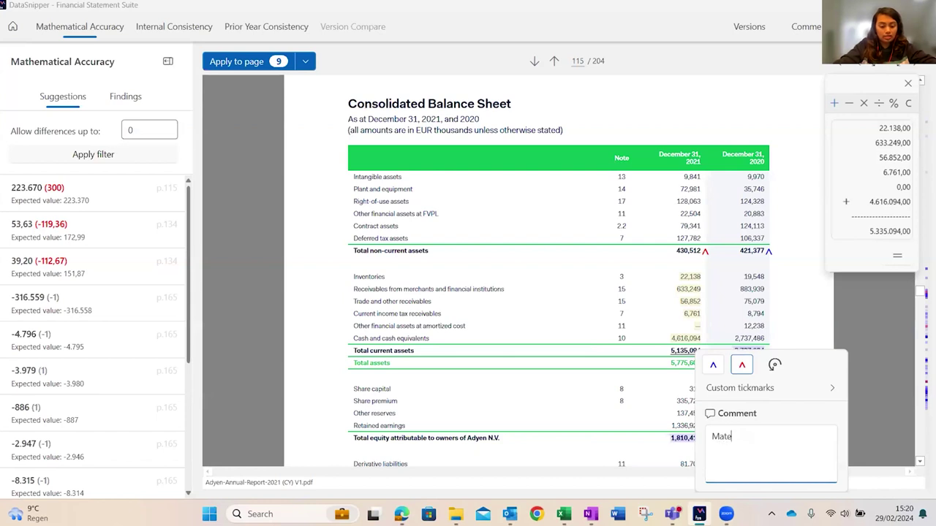
pyautogui.press('BackSpace')
pyautogui.press('BackSpace')
pyautogui.write('hemat')
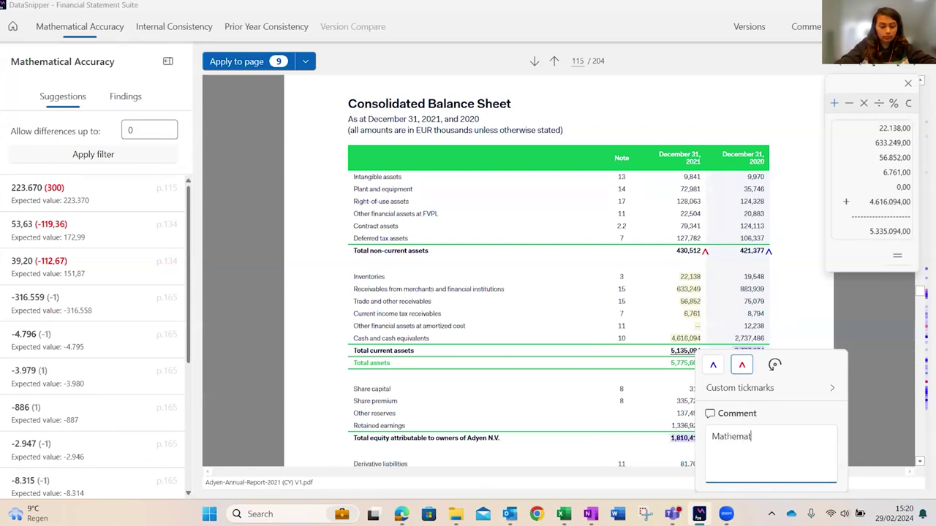
pyautogui.write('ically inaccurate')
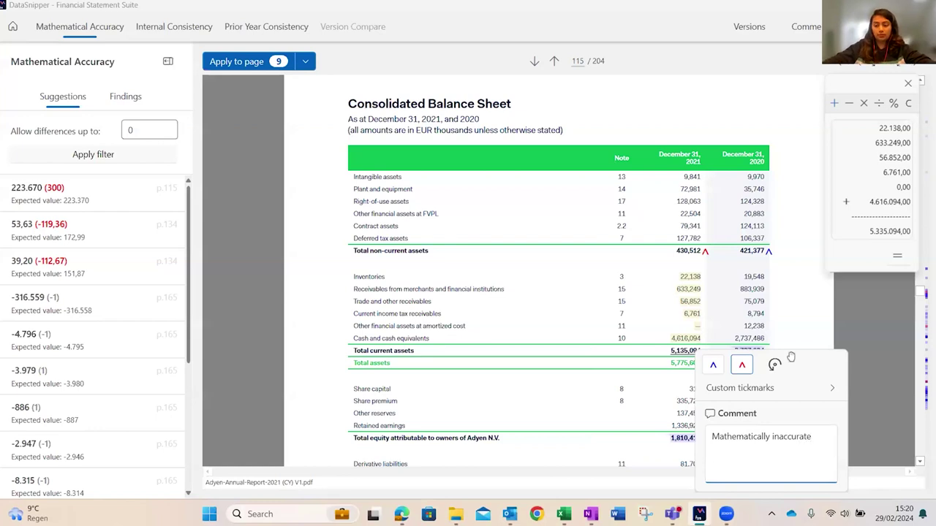
pyautogui.scroll(-2, 851, 313)
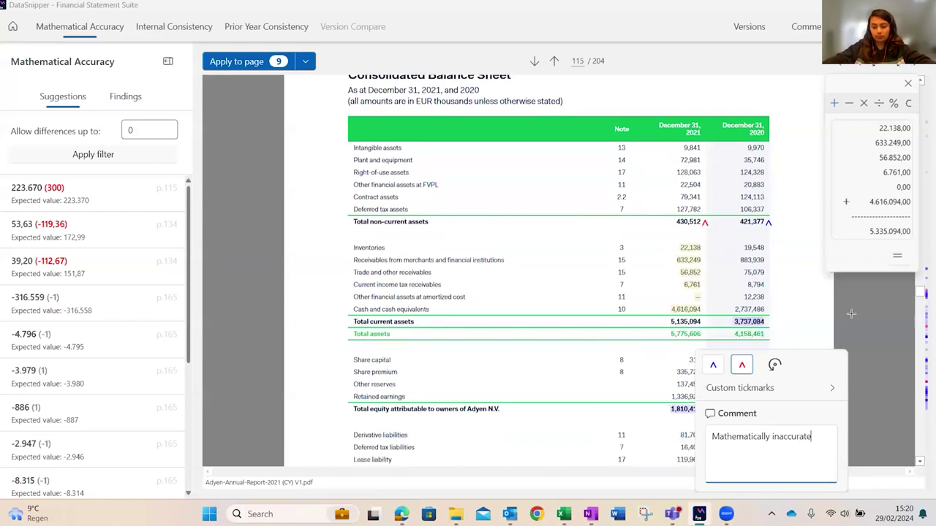
pyautogui.click(846, 430)
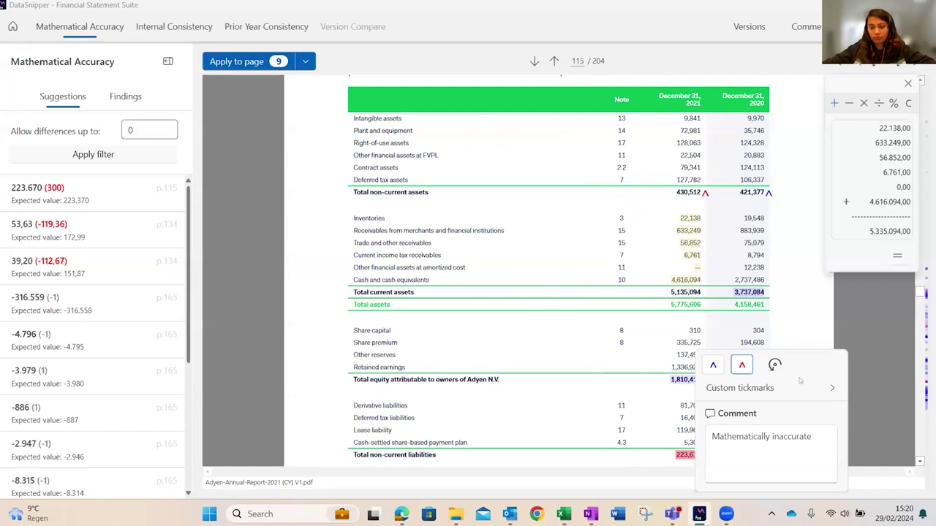
pyautogui.scroll(-2, 840, 439)
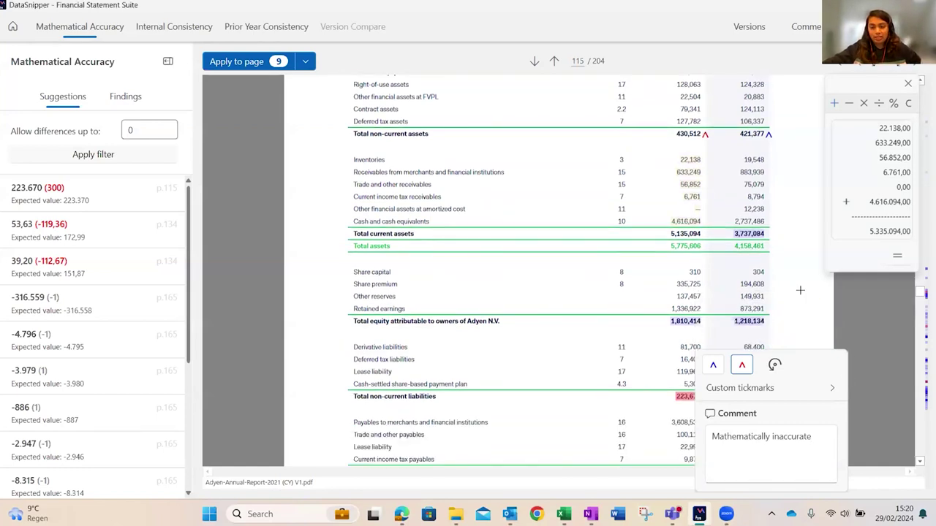
pyautogui.scroll(2, 761, 296)
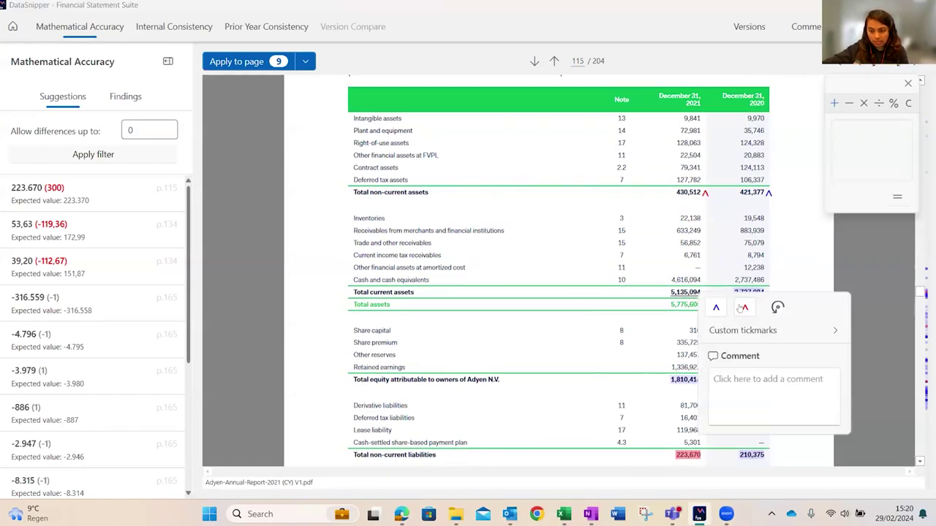
# - Place an incorrect tickmark on the 2021 total current assets with the comment "Mathematically inaccurate"
pyautogui.click(742, 308)
pyautogui.click(741, 389)
pyautogui.write('M')
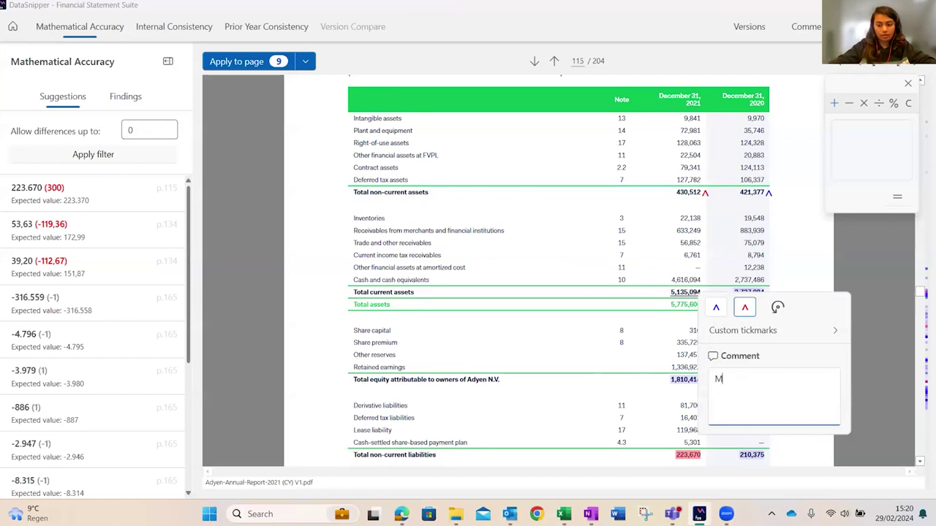
pyautogui.write('athemati')
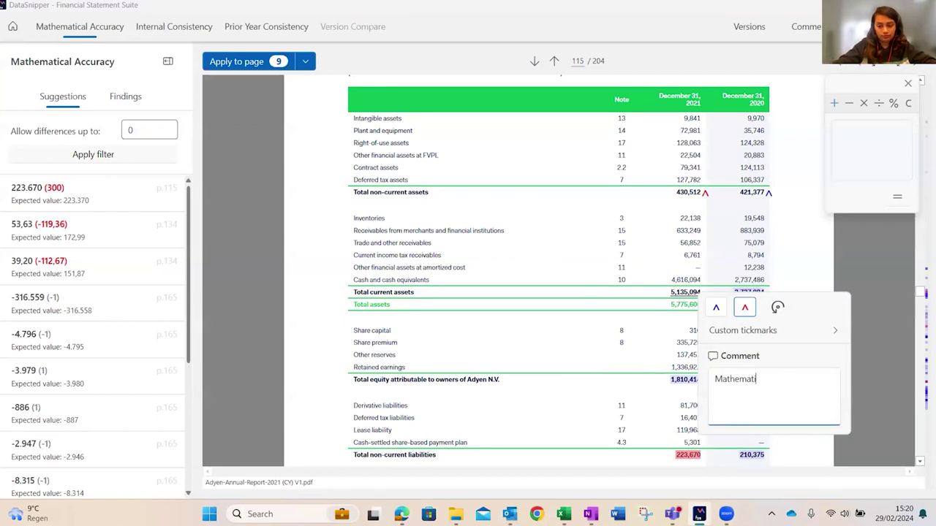
pyautogui.write('cally in')
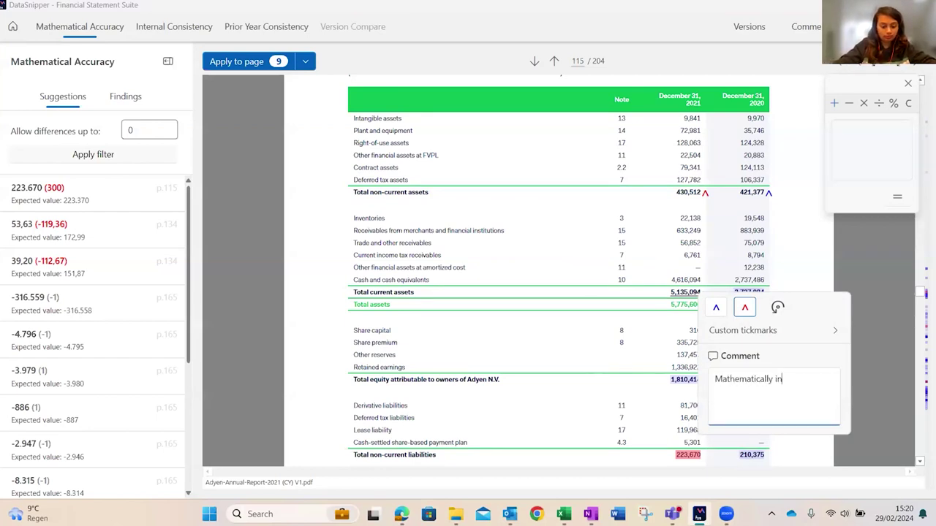
pyautogui.write('accurate')
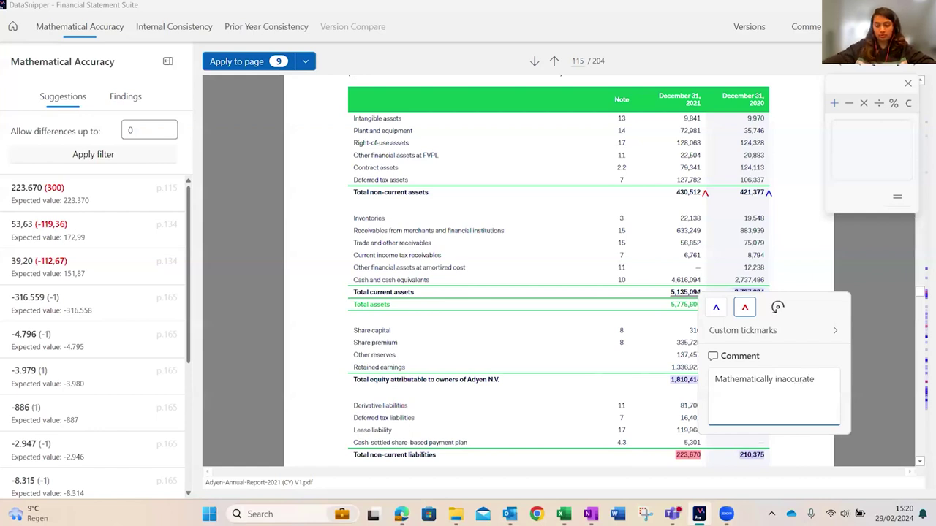
pyautogui.click(803, 248)
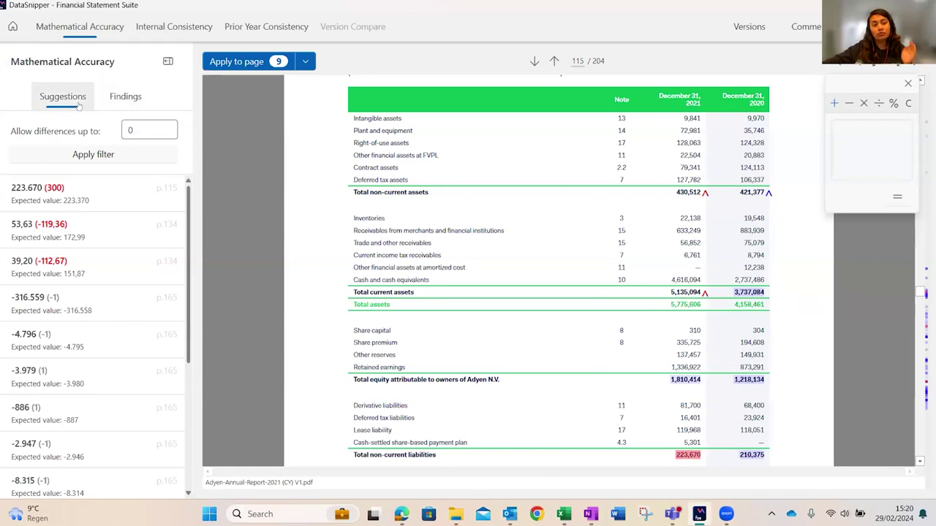
# - Review the recorded mathematical accuracy findings, and return to the suggestions to view the -4.796 item on page 165
pyautogui.click(144, 94)
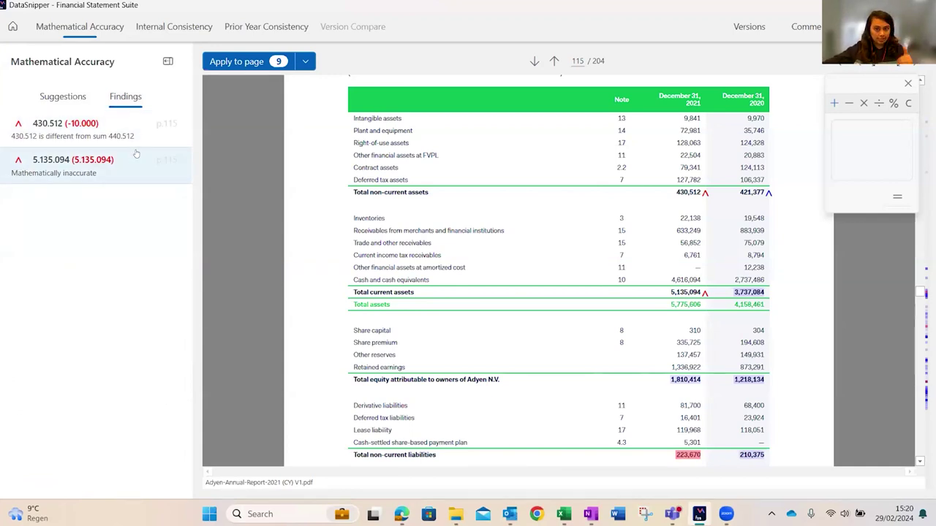
pyautogui.click(60, 103)
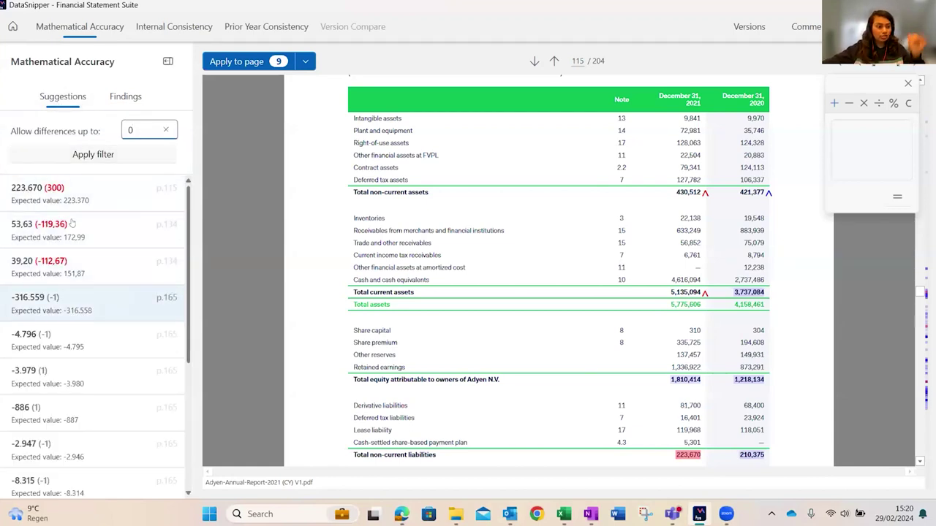
pyautogui.scroll(-1, 93, 262)
pyautogui.click(93, 262)
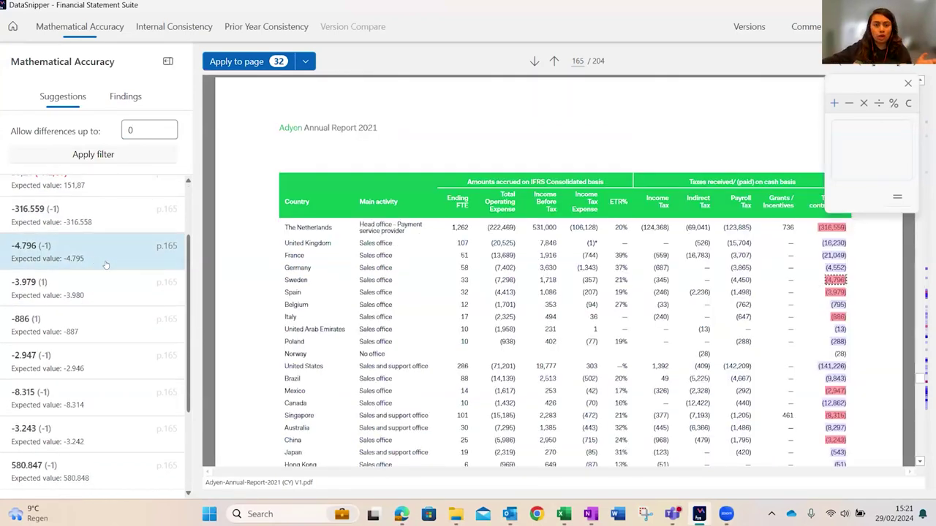
pyautogui.press('Escape')
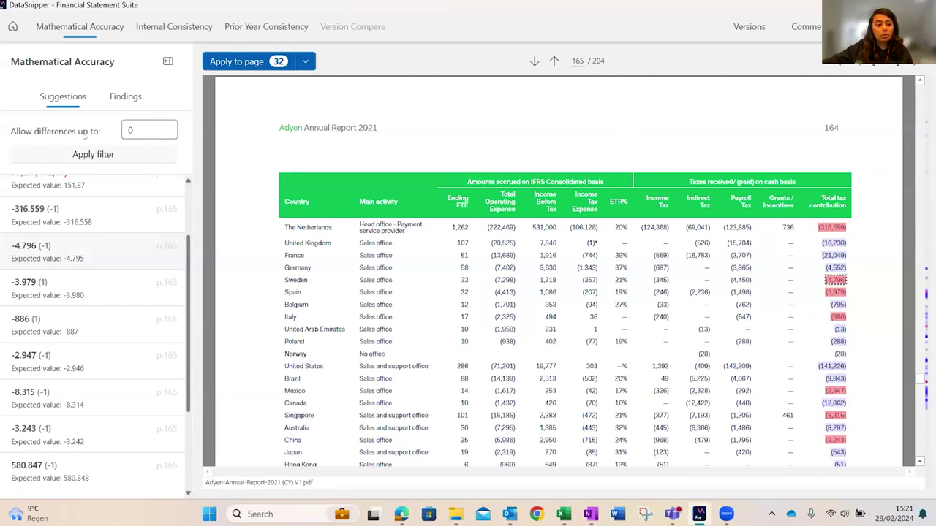
# - Filter the mathematical accuracy suggestions to allow differences up to 1
pyautogui.doubleClick(130, 130)
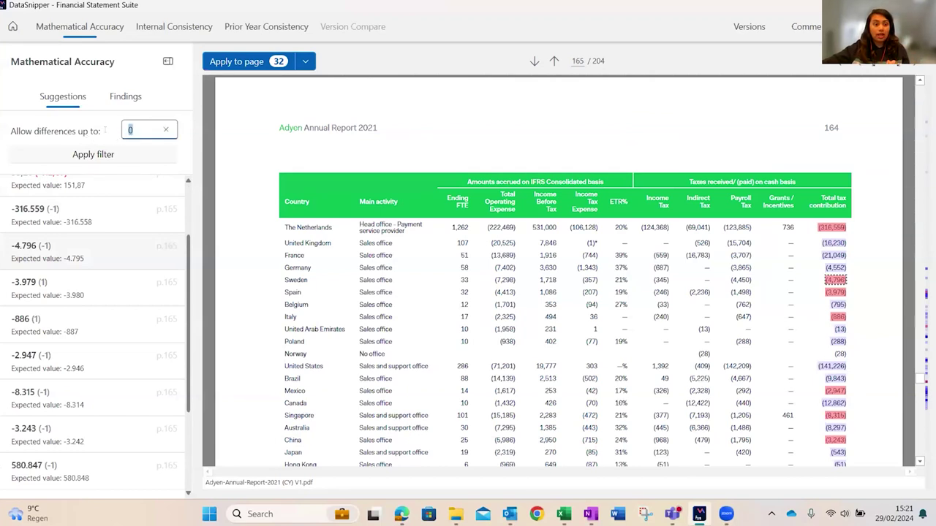
pyautogui.write('1')
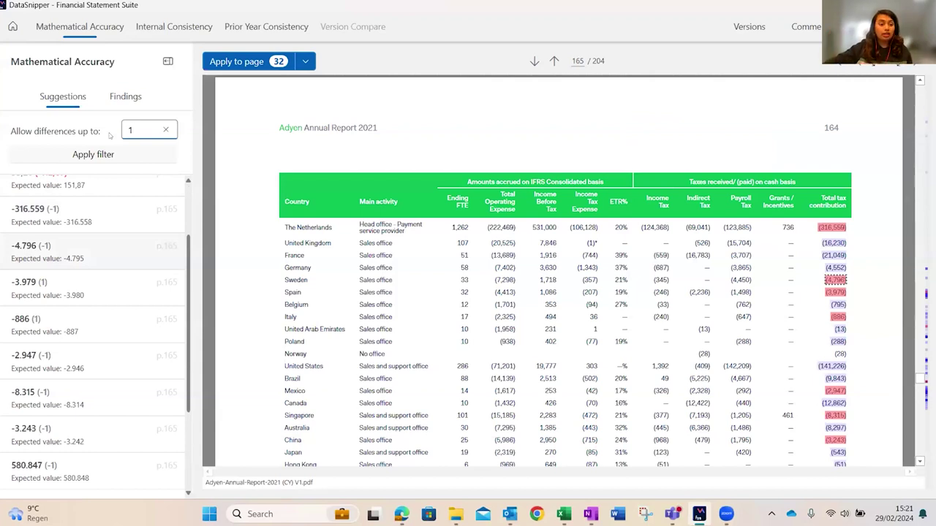
pyautogui.click(110, 154)
pyautogui.click(110, 154)
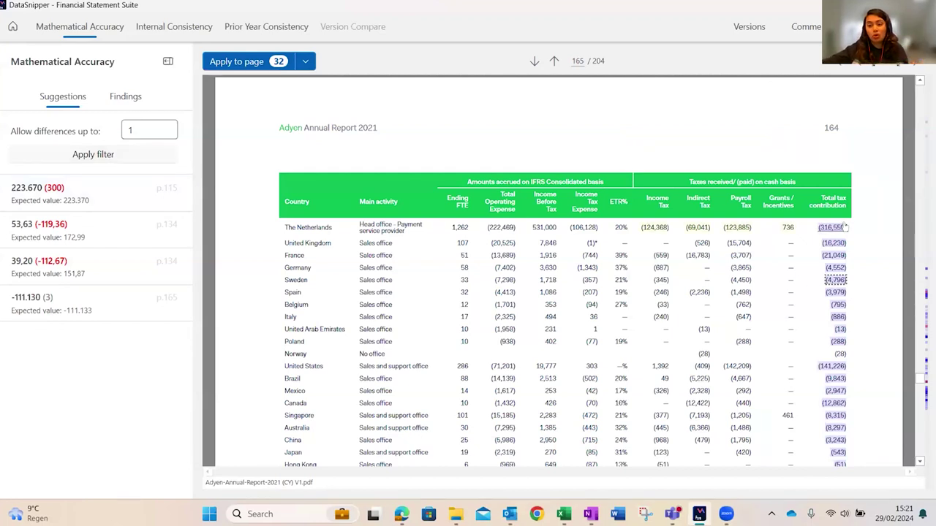
# - Place the suggested correct tickmark on the total tax contribution of The Netherlands
pyautogui.moveTo(845, 229)
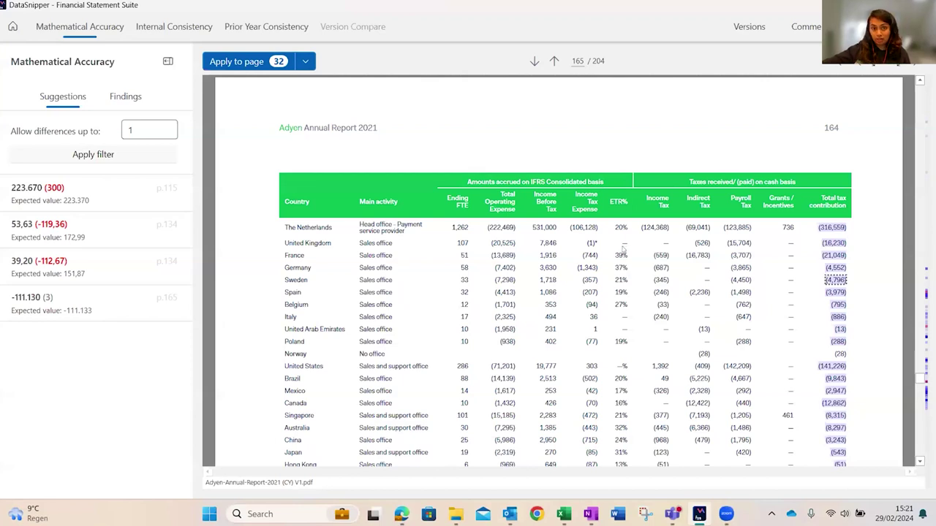
pyautogui.click(839, 230)
pyautogui.click(840, 231)
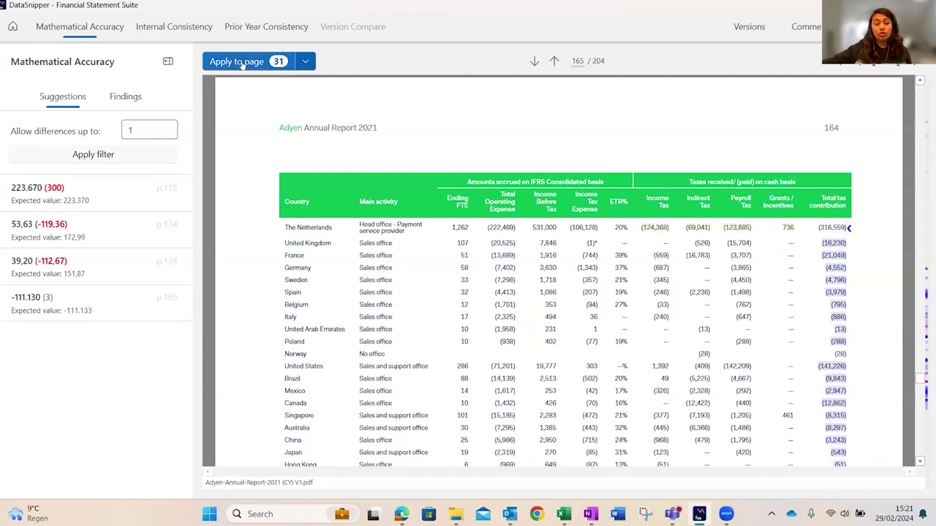
# - Apply all remaining suggested tickmarks to page 165 with the country tax table
pyautogui.scroll(-1, 424, 225)
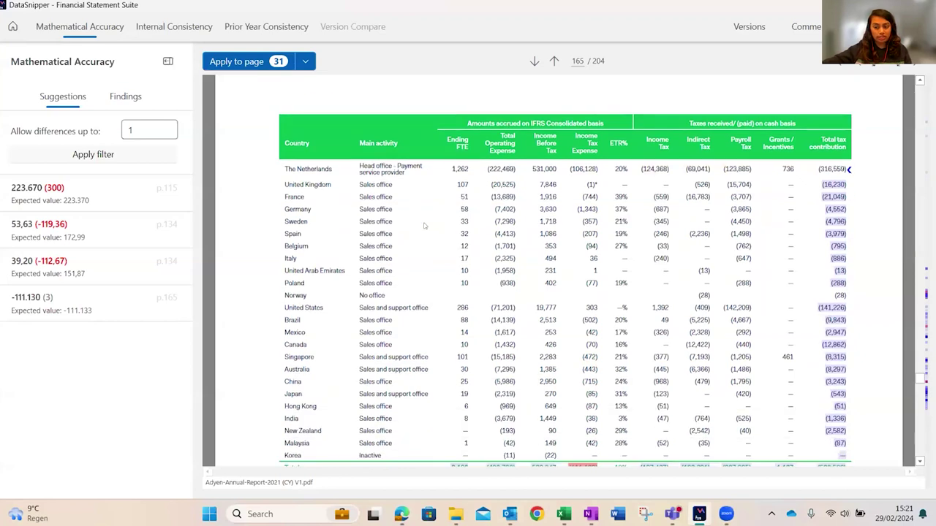
pyautogui.scroll(1, 424, 225)
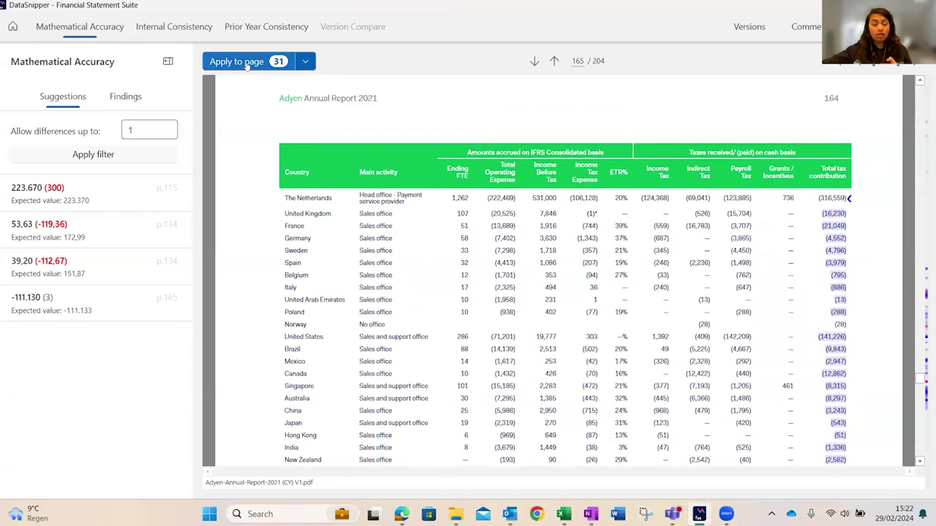
pyautogui.click(247, 64)
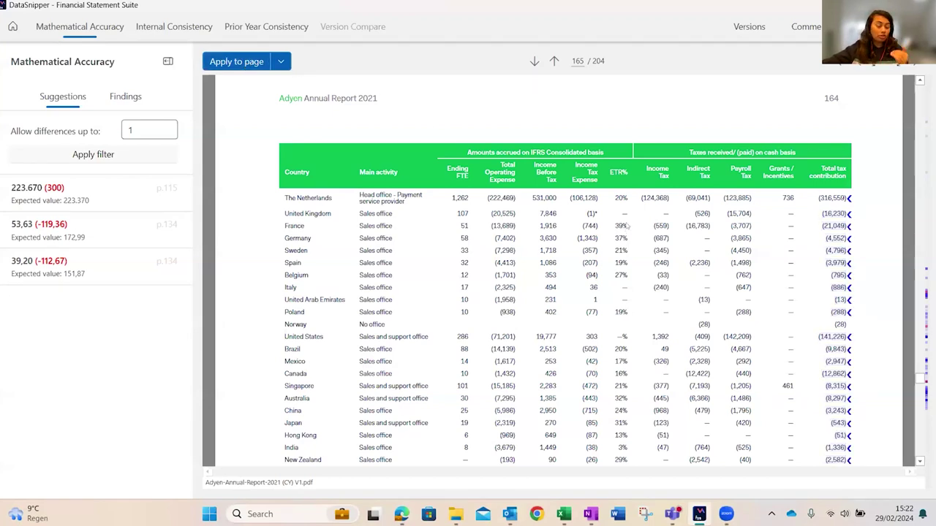
# - Apply all suggested mathematical accuracy tickmarks to the entire document and confirm
pyautogui.click(280, 63)
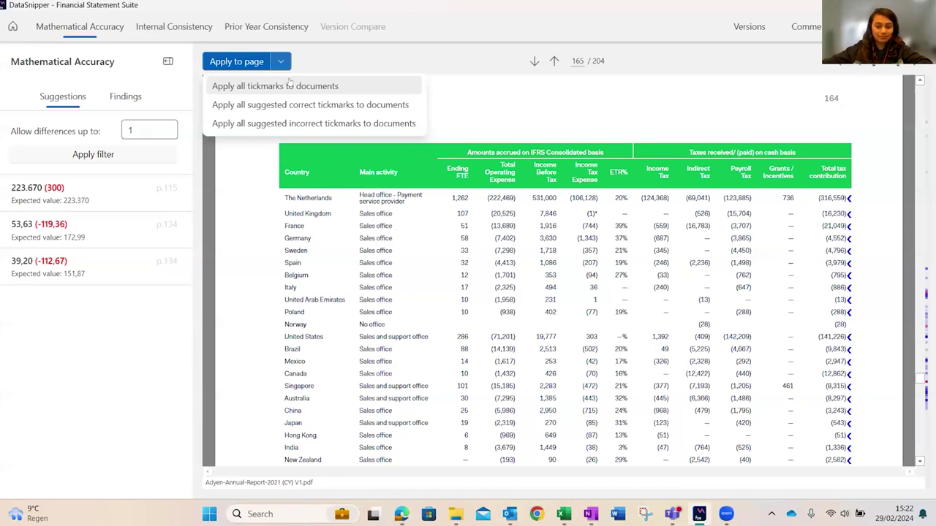
pyautogui.click(555, 101)
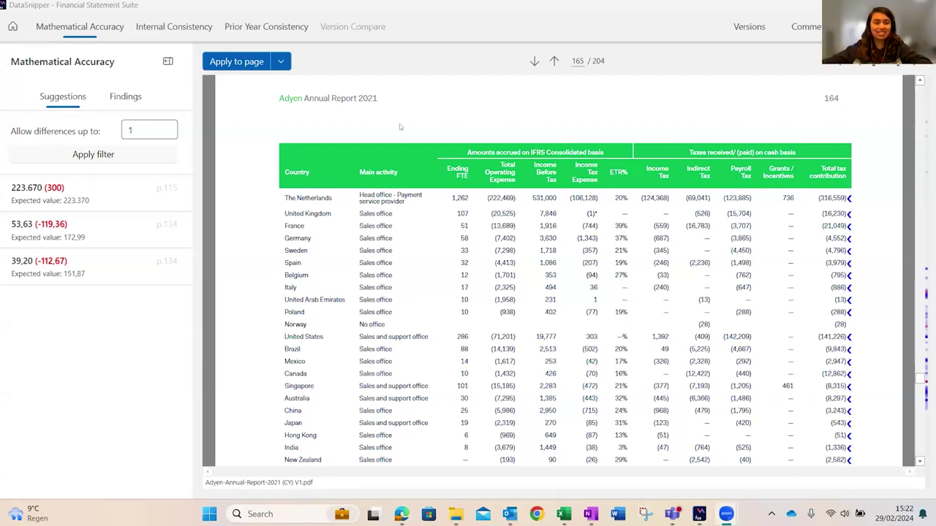
pyautogui.click(281, 62)
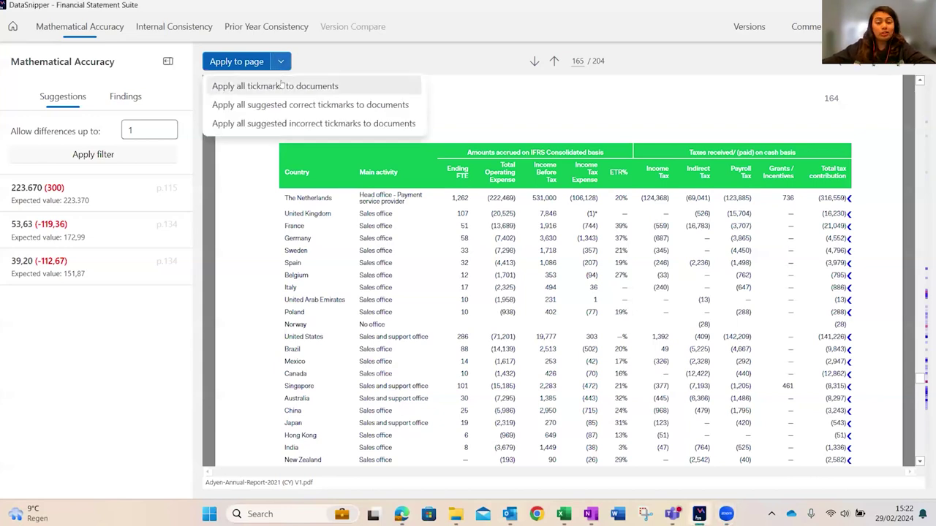
pyautogui.click(282, 85)
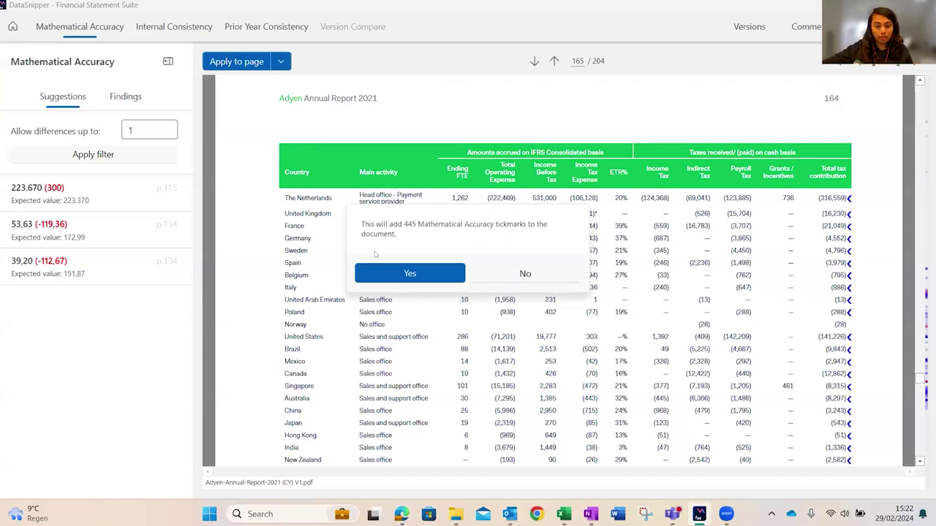
pyautogui.click(396, 269)
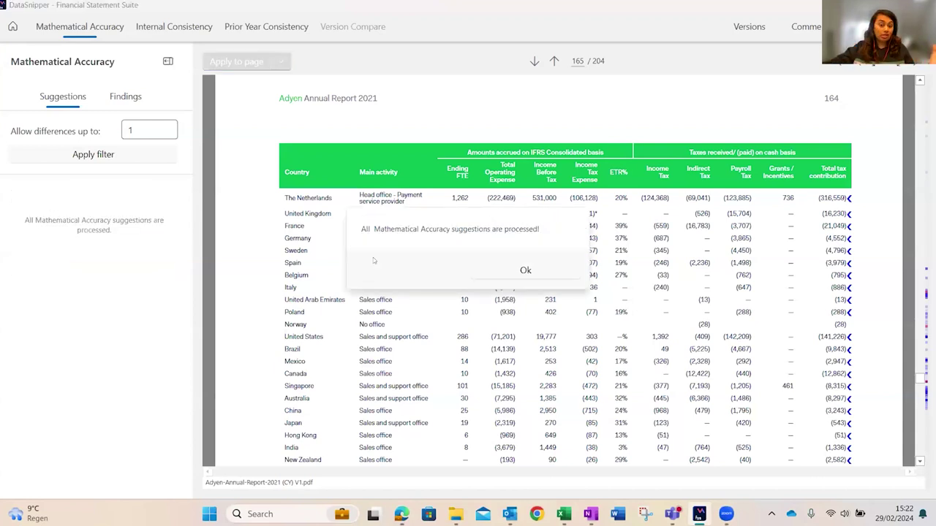
pyautogui.click(535, 271)
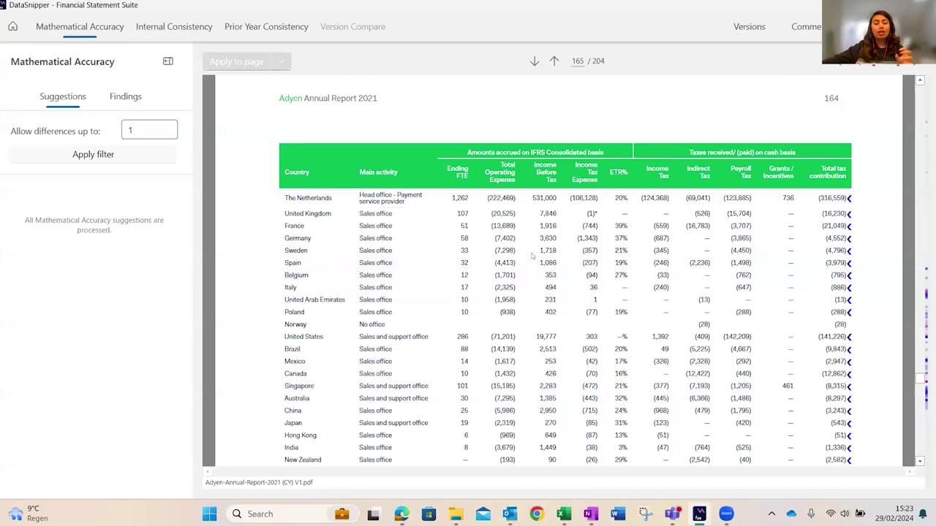
# - Go to page 114 with the Consolidated Statement of Comprehensive Income
pyautogui.scroll(4, 532, 255)
pyautogui.scroll(5, 532, 255)
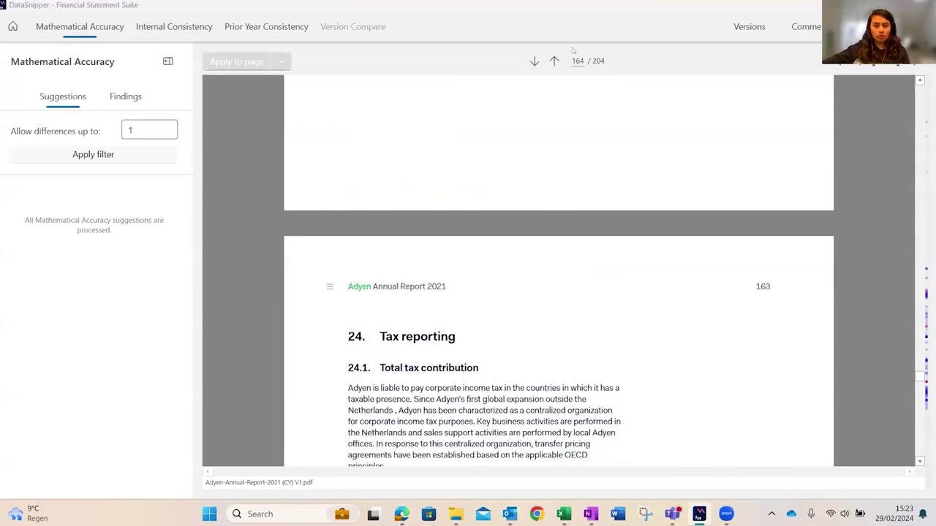
pyautogui.moveTo(574, 61); pyautogui.dragTo(584, 75)
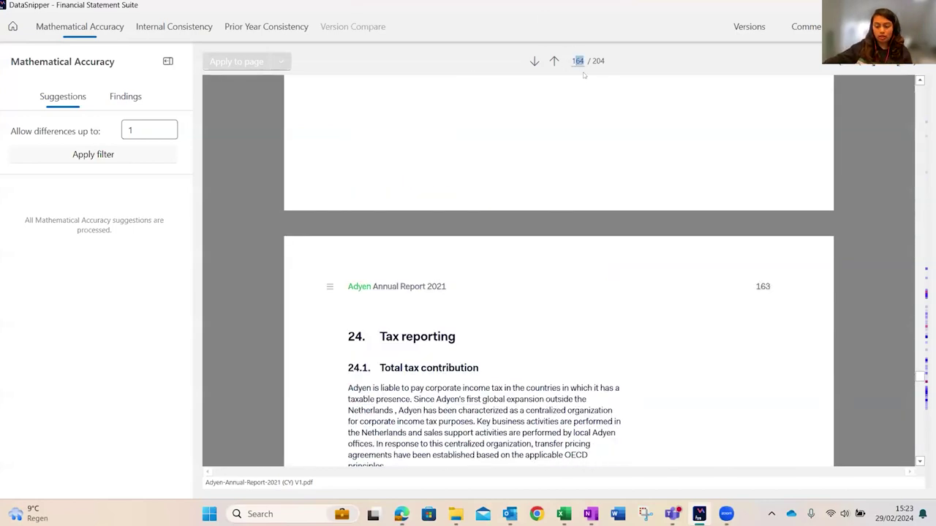
pyautogui.write('14')
pyautogui.press('Return')
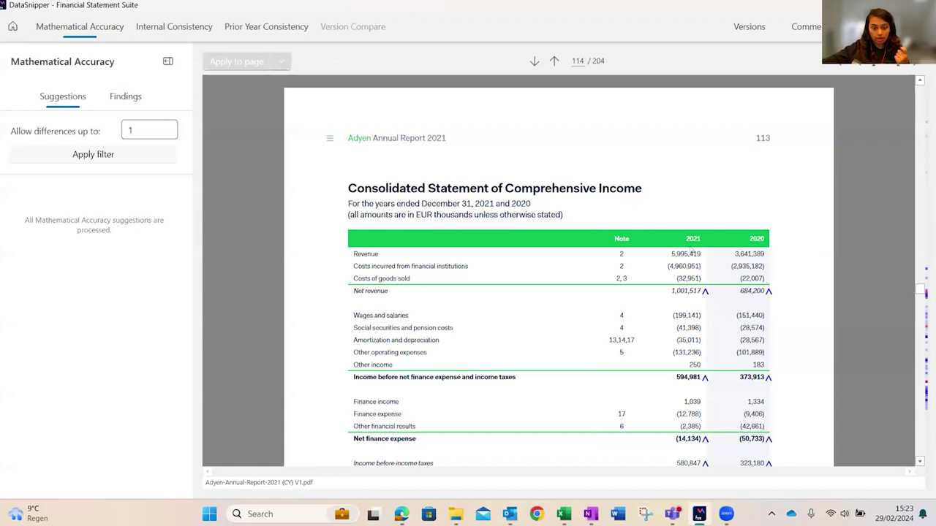
# - Examine the form for creating a custom tickmark, starting from the 2021 revenue figure, and leave it without creating one
pyautogui.click(691, 256)
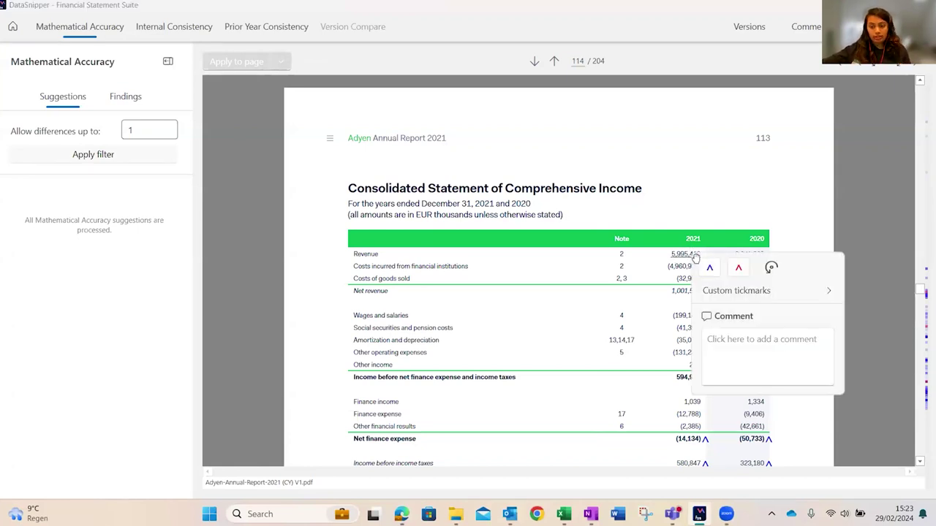
pyautogui.click(728, 292)
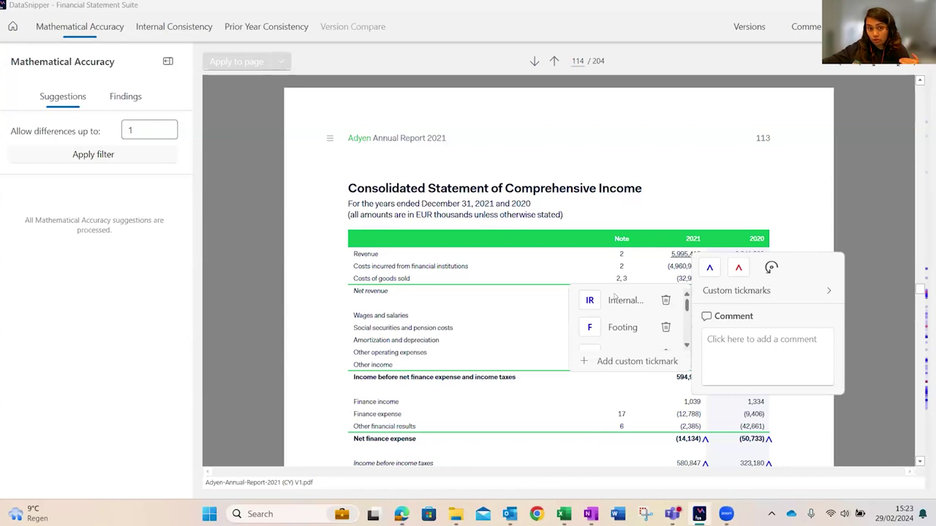
pyautogui.click(620, 362)
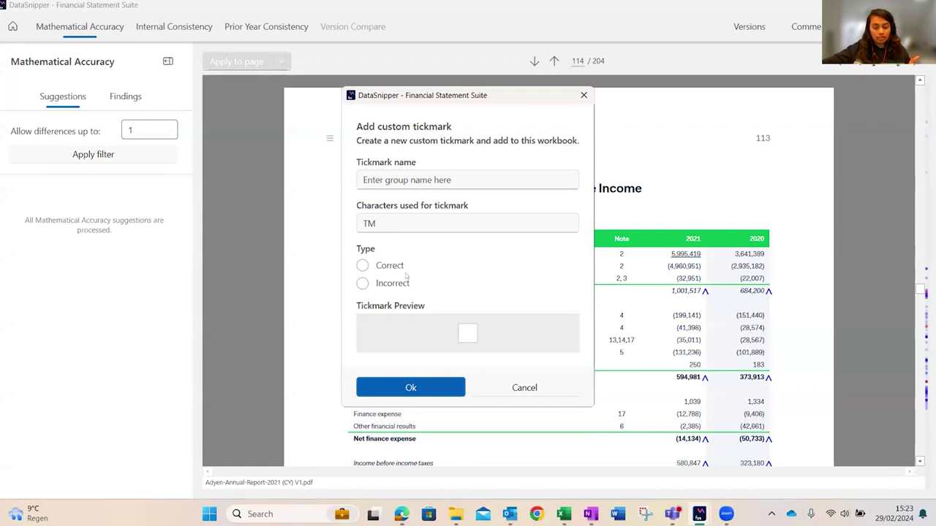
pyautogui.click(523, 387)
# - Place the custom TB Recon tickmark on the 2021 revenue figure
pyautogui.click(688, 255)
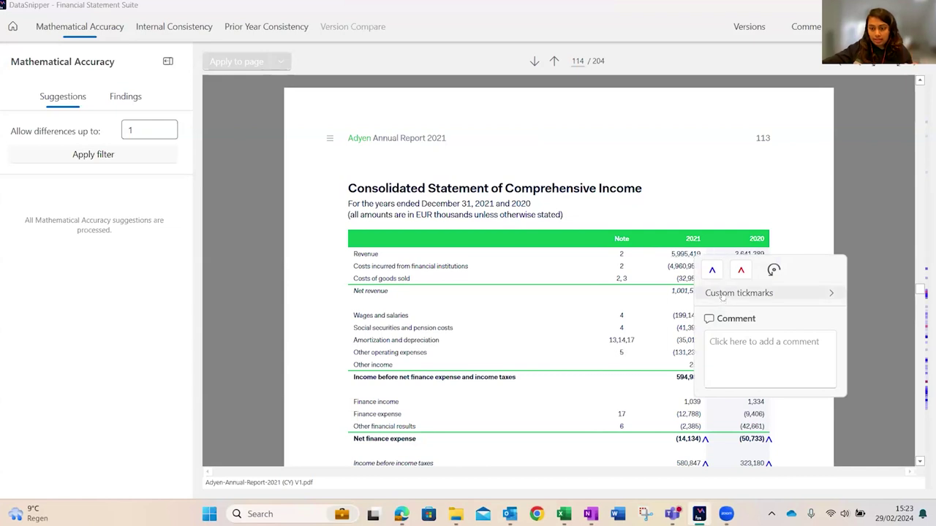
pyautogui.moveTo(719, 294)
pyautogui.scroll(-3, 637, 322)
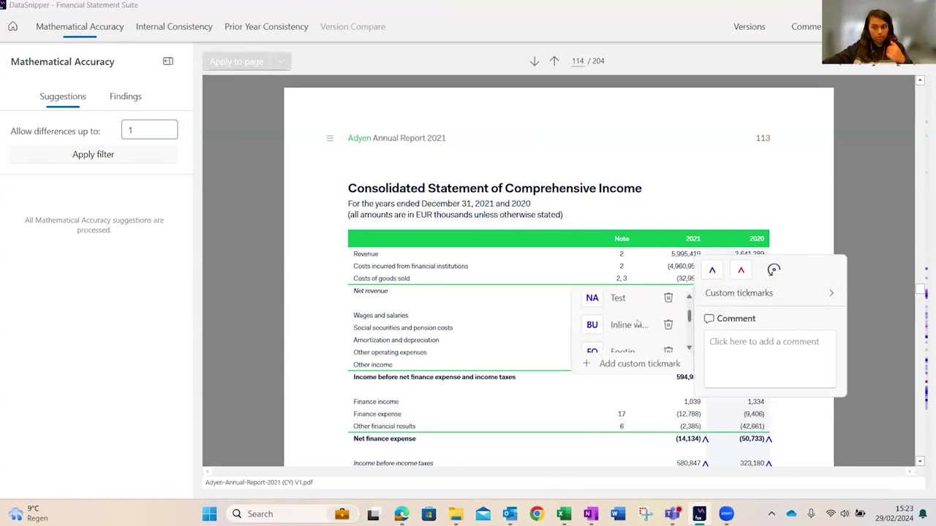
pyautogui.scroll(2, 638, 320)
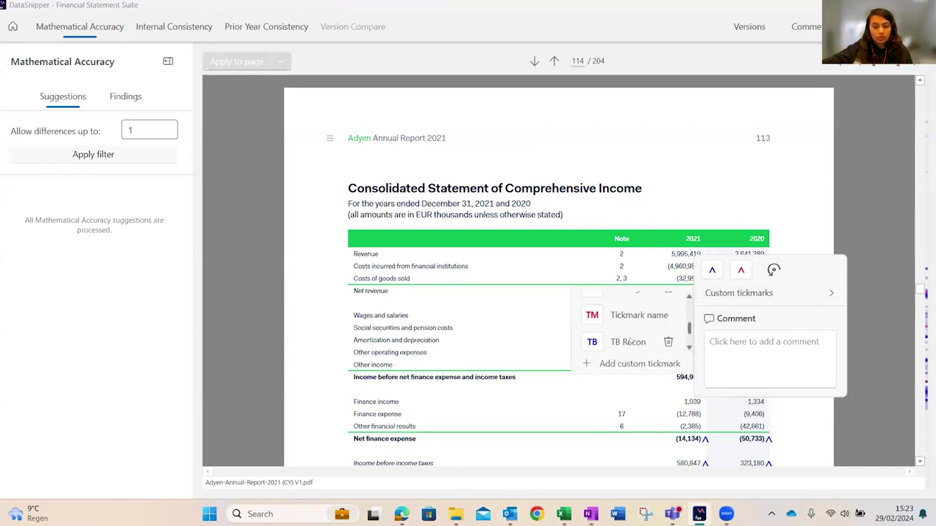
pyautogui.scroll(-1, 630, 340)
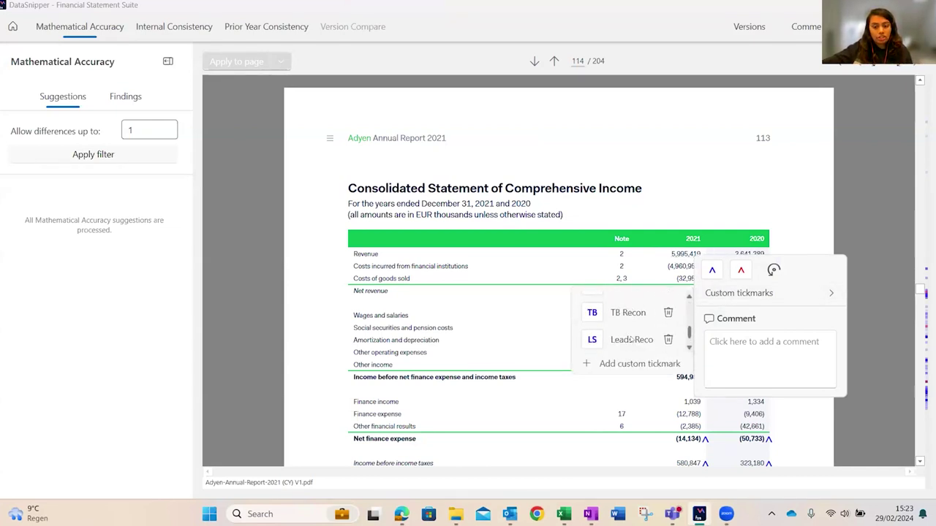
pyautogui.click(593, 313)
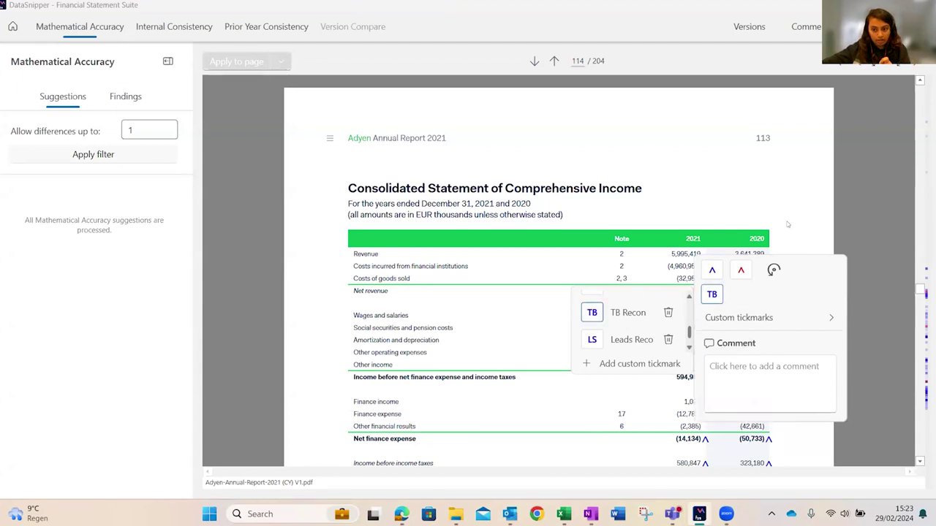
pyautogui.click(713, 250)
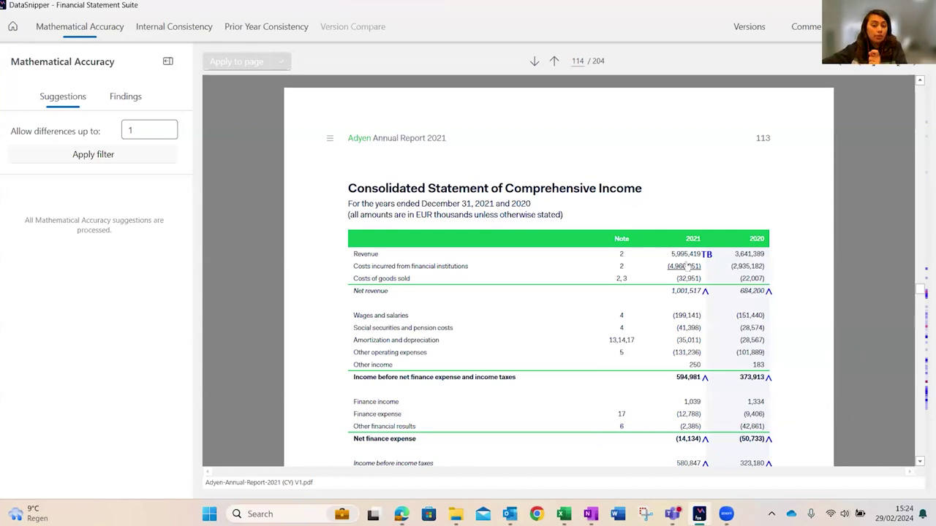
# - Place the TB tickmark on the 2021 costs incurred from financial institutions
pyautogui.click(684, 267)
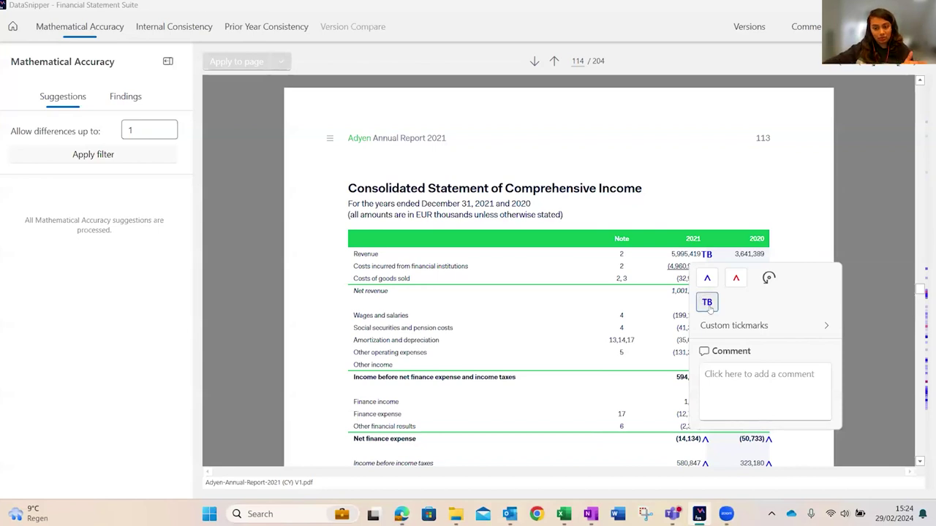
pyautogui.moveTo(706, 325)
pyautogui.scroll(-3, 647, 340)
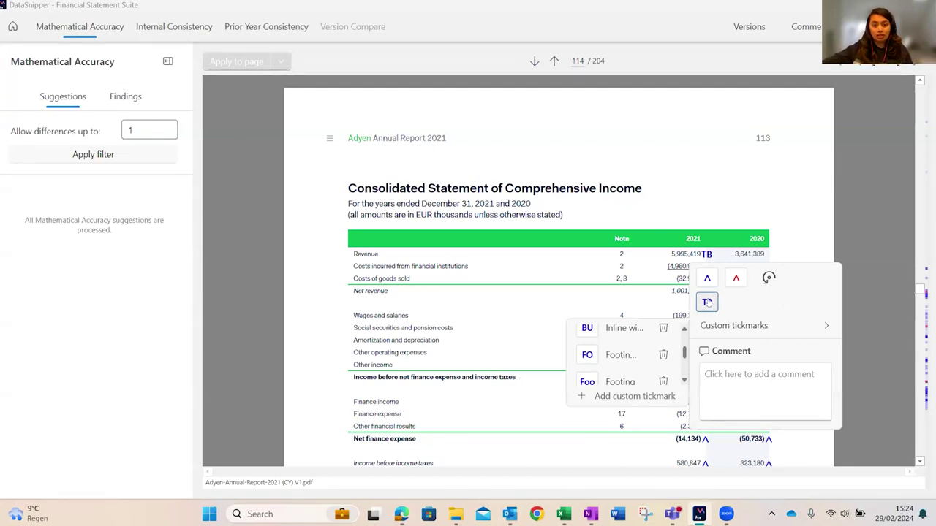
pyautogui.click(793, 244)
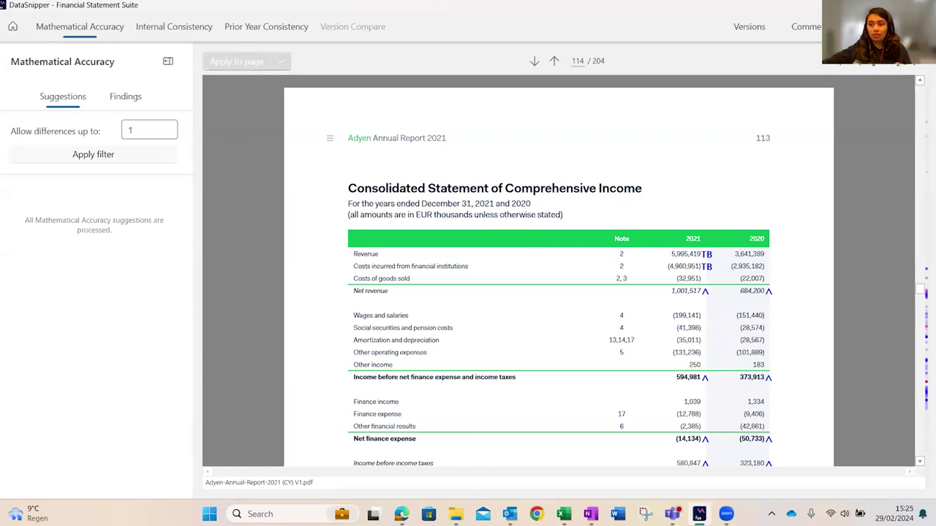
# - Check the percentage deviation between 2021 and 2020 revenue with the built-in calculator, and close the calculator
pyautogui.press('s')
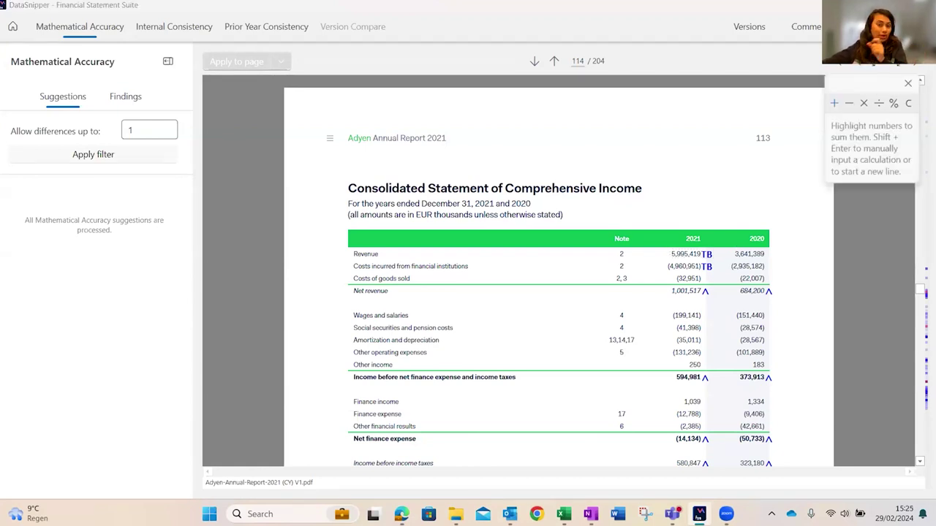
pyautogui.click(893, 104)
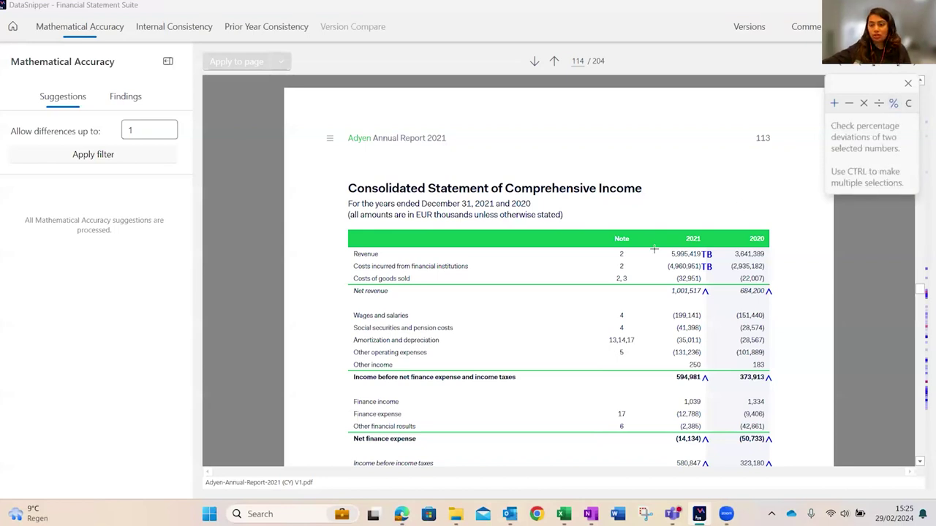
pyautogui.moveTo(664, 247); pyautogui.dragTo(765, 259)
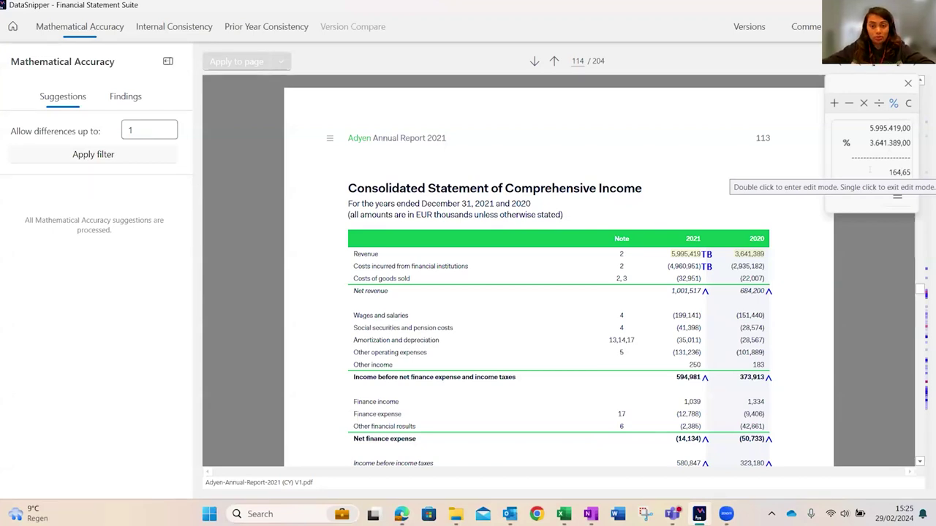
pyautogui.click(704, 253)
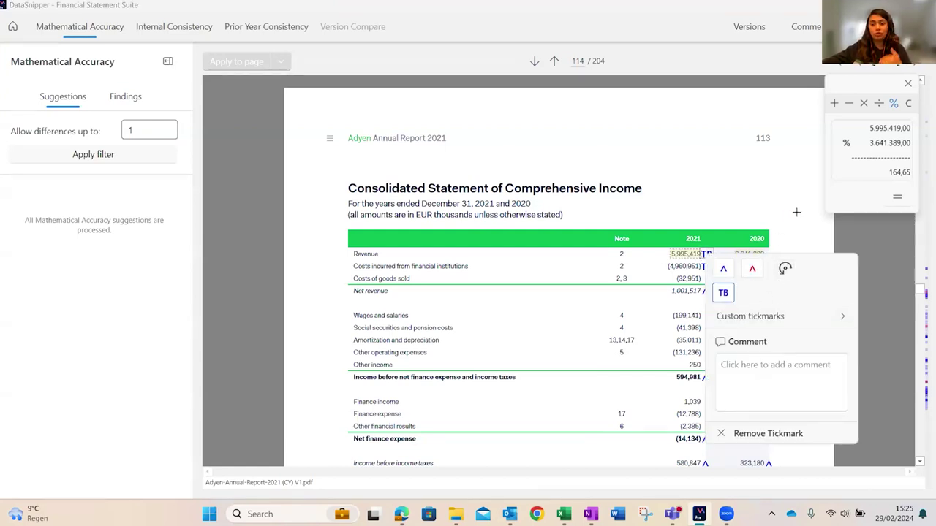
pyautogui.click(796, 213)
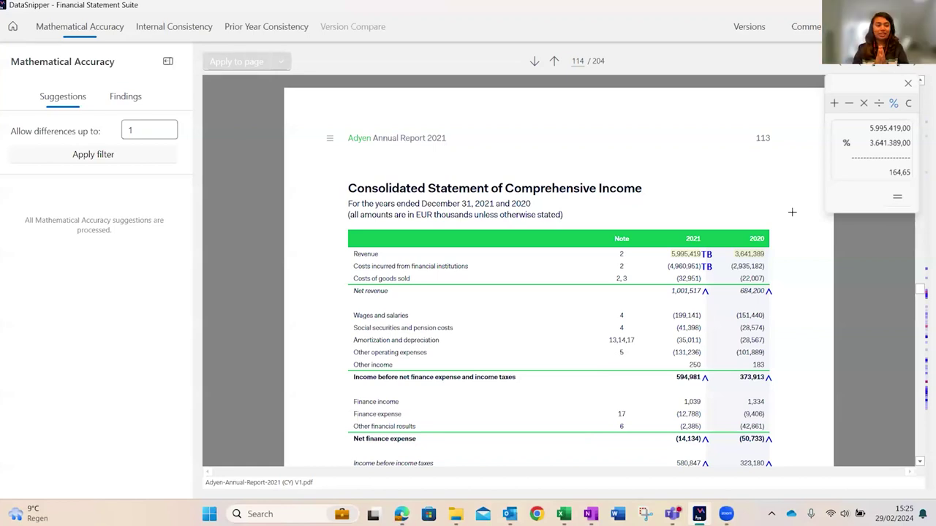
pyautogui.click(907, 82)
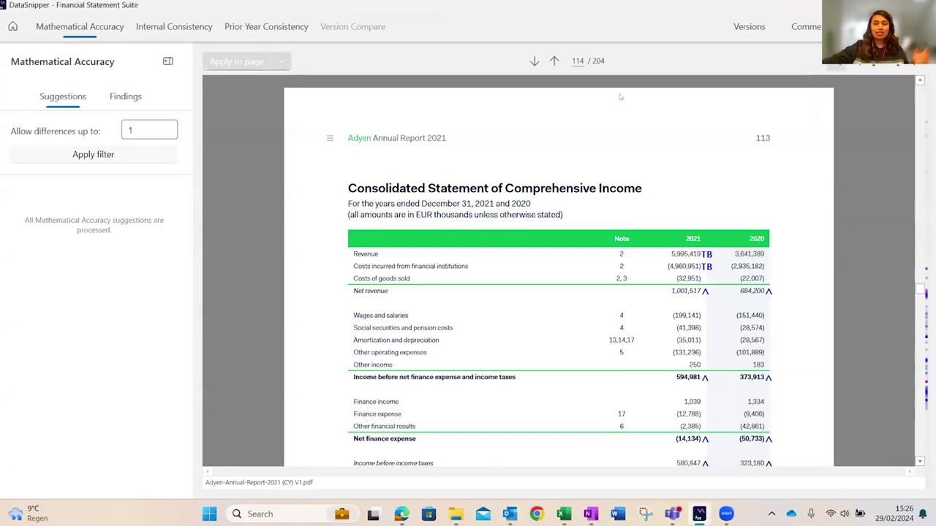
# - Switch to the internal consistency check, view the -12.788 suggestion on page 114, and collapse the suggestions list to enlarge the documents
pyautogui.click(182, 28)
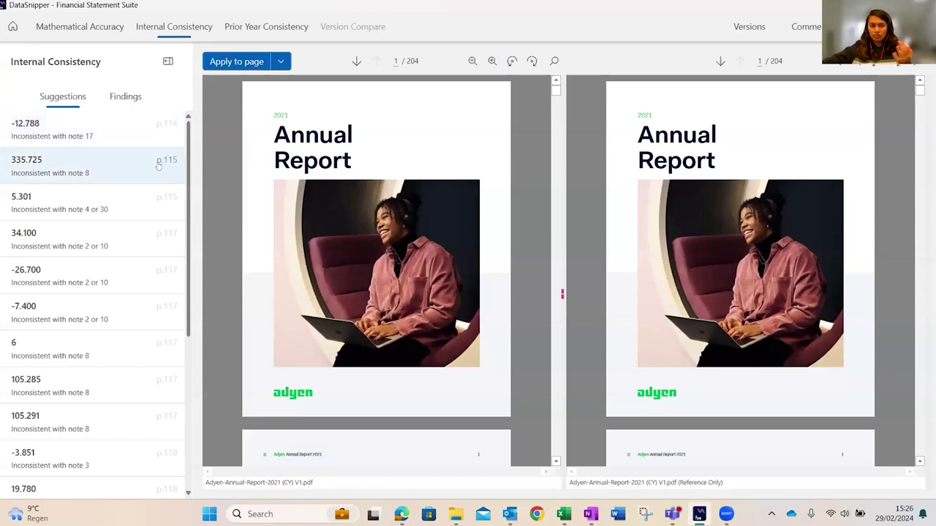
pyautogui.click(81, 140)
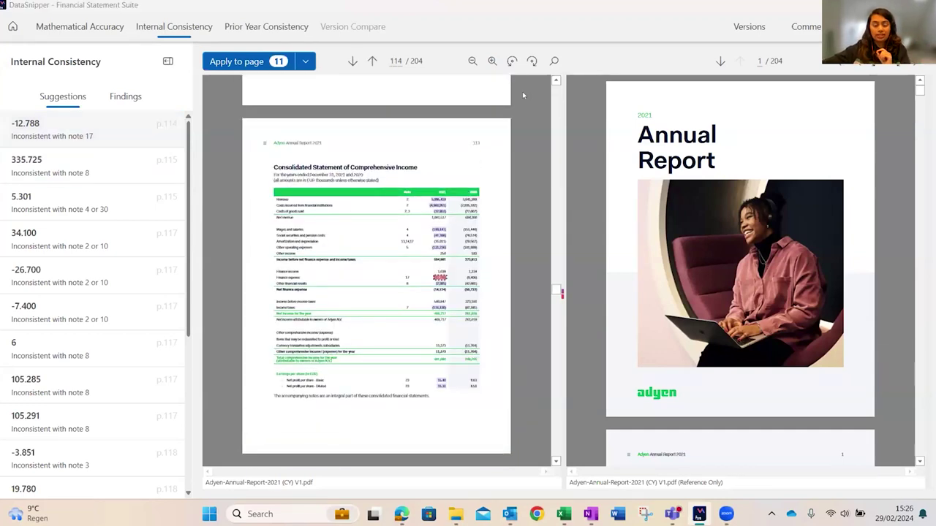
pyautogui.click(168, 61)
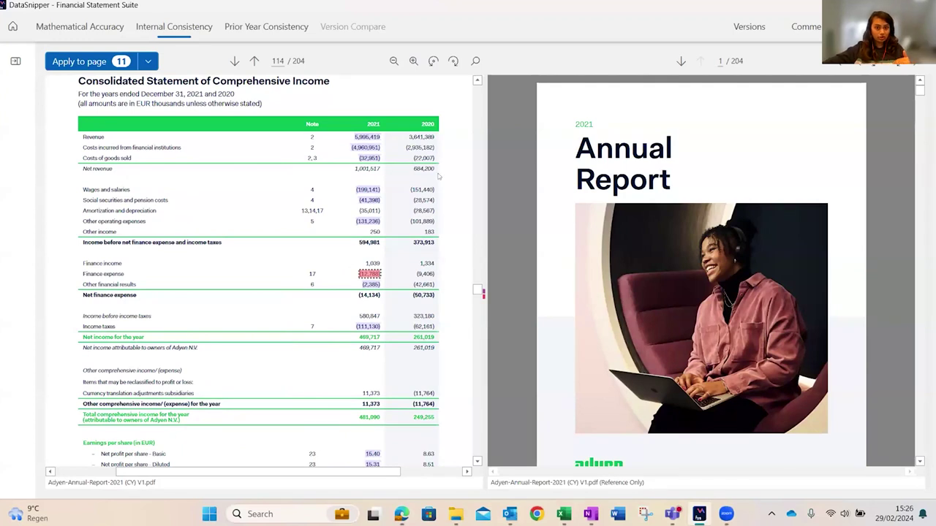
# - View the 2021 revenue's matching figure in the revenue breakdown of the reference document
pyautogui.click(370, 137)
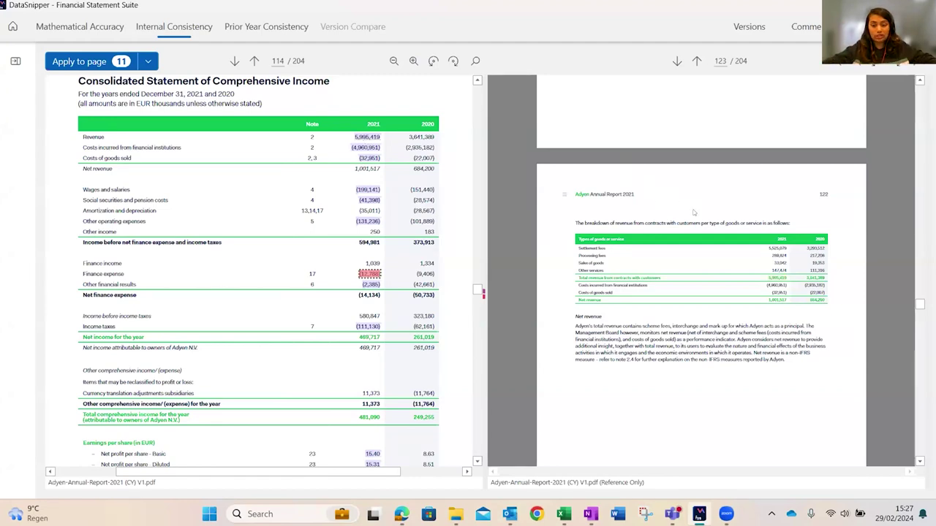
pyautogui.scroll(1, 697, 212)
pyautogui.scroll(2, 697, 212)
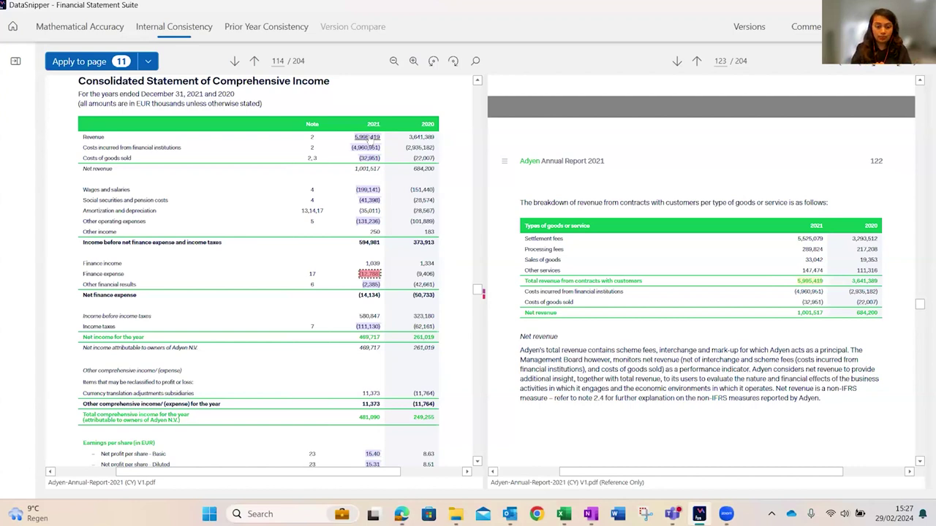
# - View the note referenced by the 2021 finance expense, and open the second page 118 reference of the 2021 finance income
pyautogui.click(369, 274)
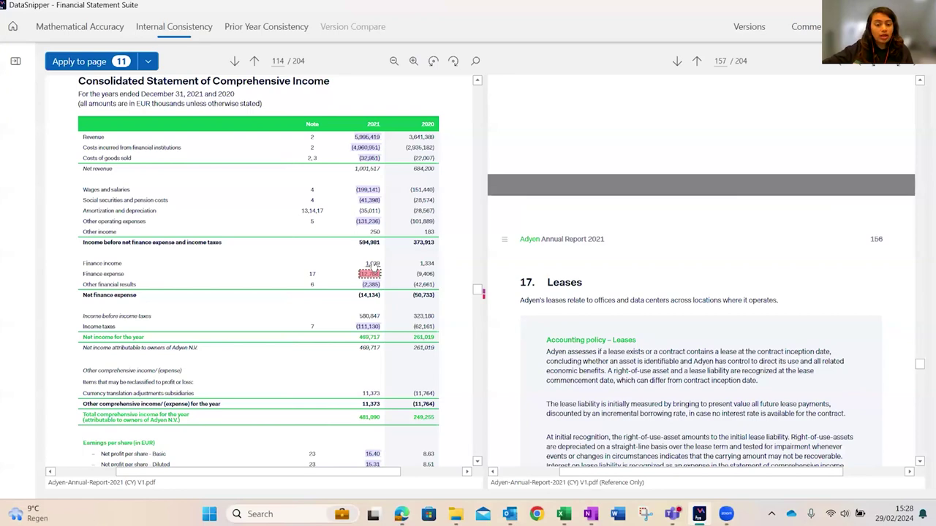
pyautogui.click(370, 272)
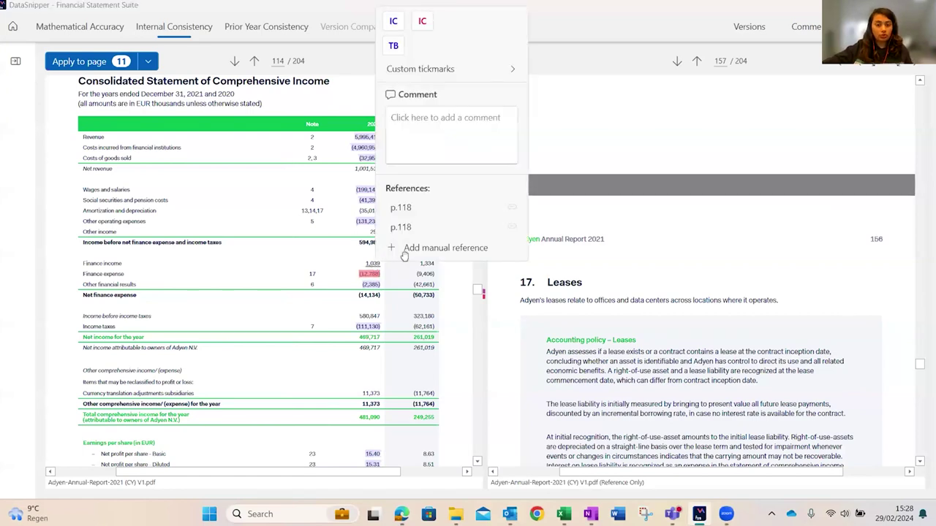
pyautogui.click(424, 228)
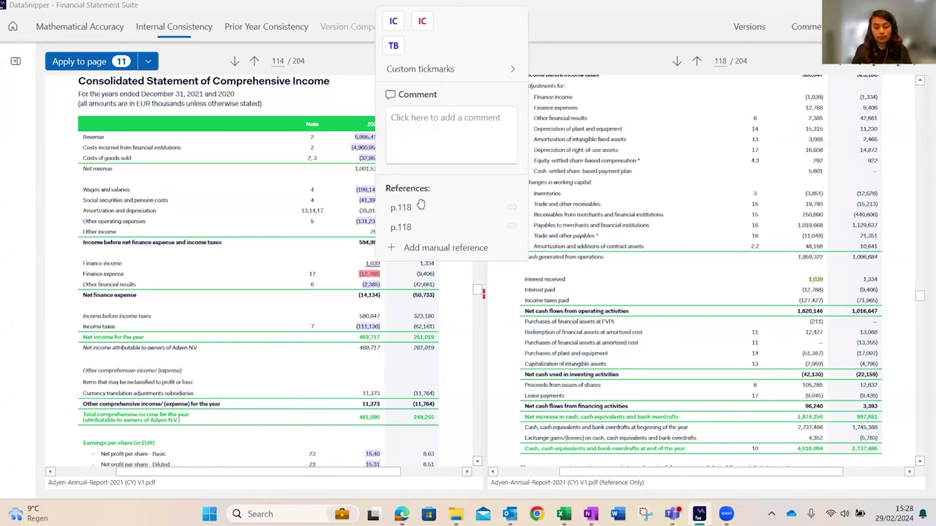
# - Compare the two page 118 references of the 2021 finance income in the reference document's cash flow statement
pyautogui.click(420, 208)
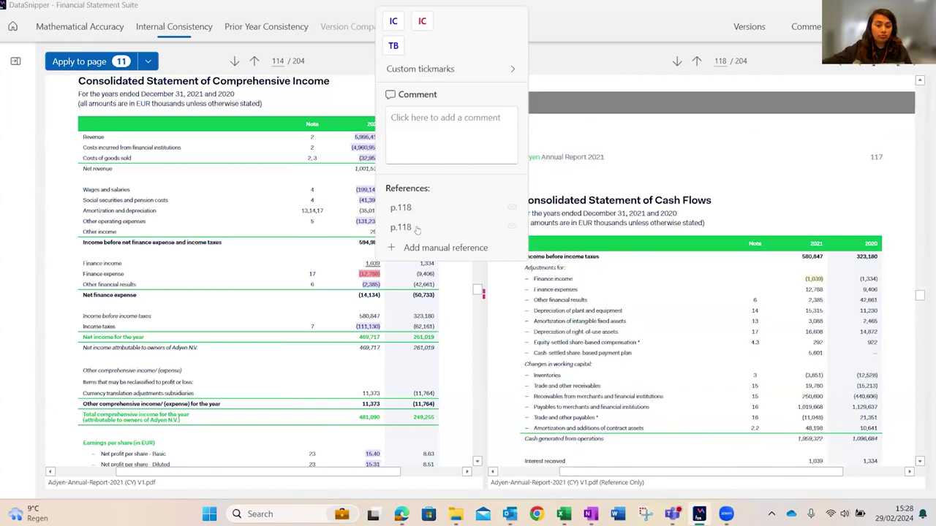
pyautogui.click(428, 219)
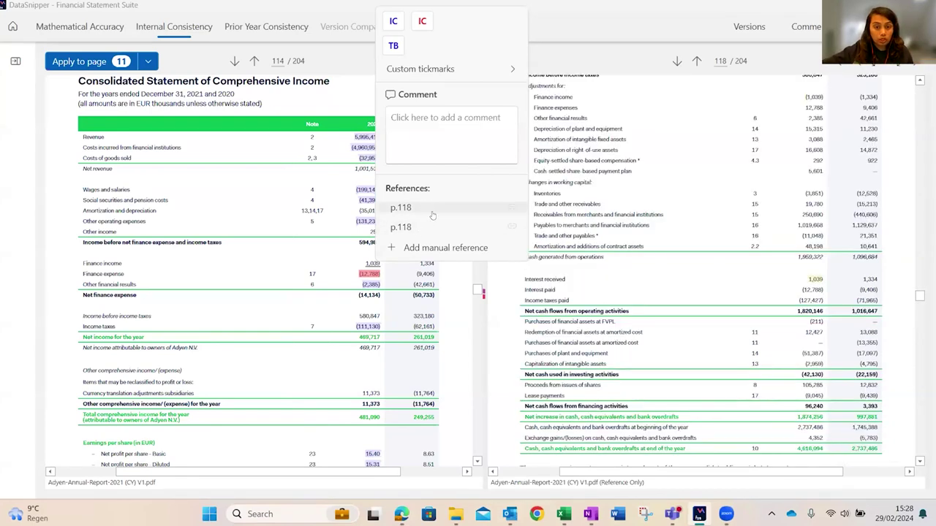
pyautogui.click(494, 215)
pyautogui.click(468, 229)
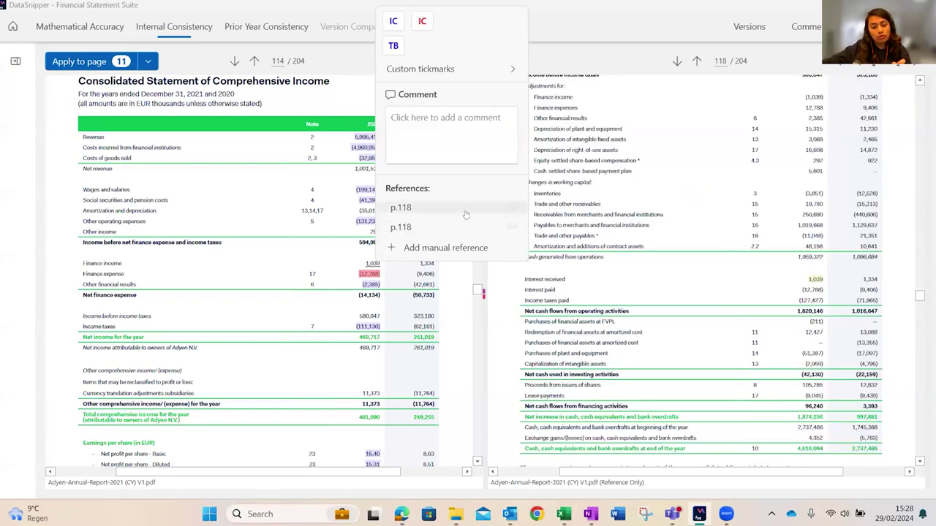
pyautogui.click(466, 213)
pyautogui.click(466, 227)
pyautogui.click(467, 214)
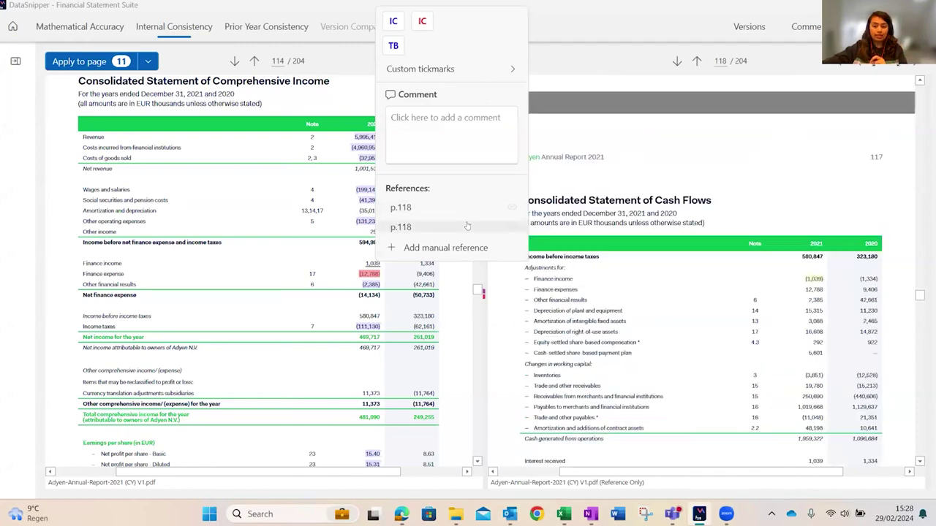
pyautogui.click(468, 226)
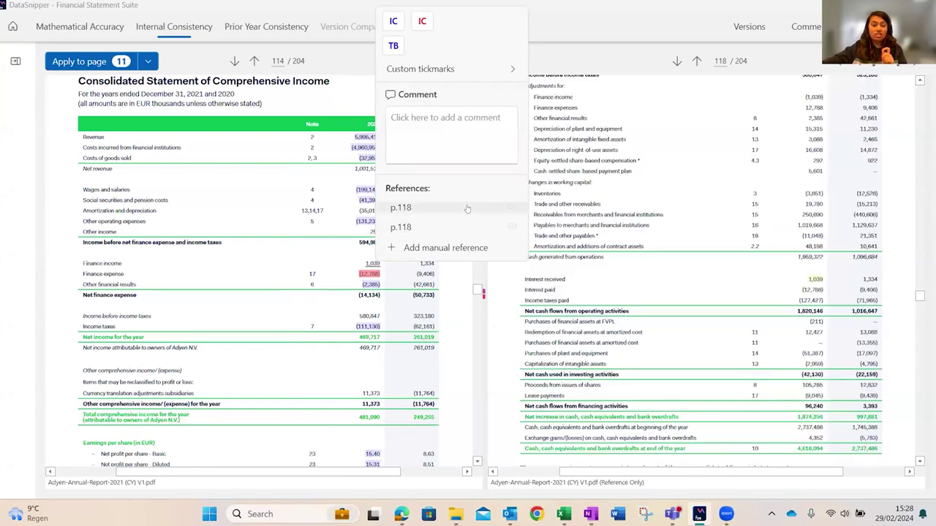
# - Link the 2021 finance income to its interest received reference on page 118 and apply the blue IC tickmark
pyautogui.click(512, 208)
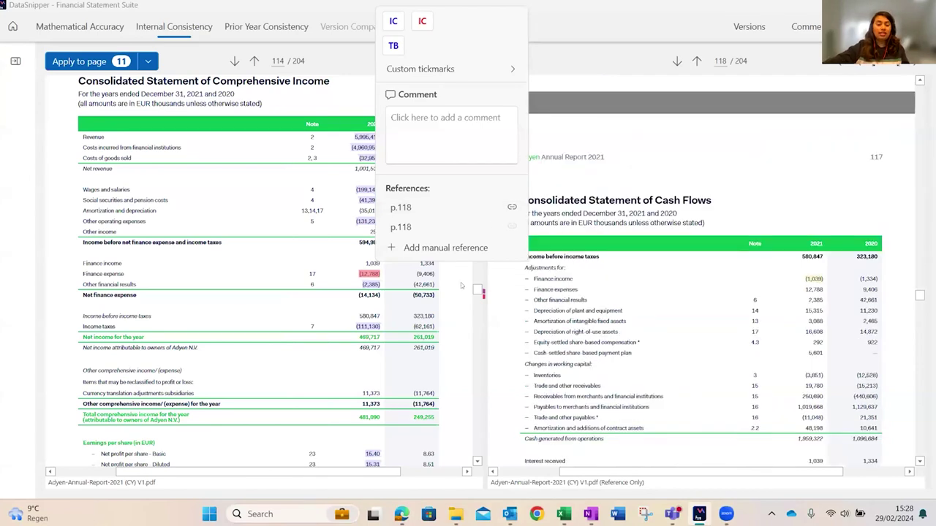
pyautogui.click(467, 226)
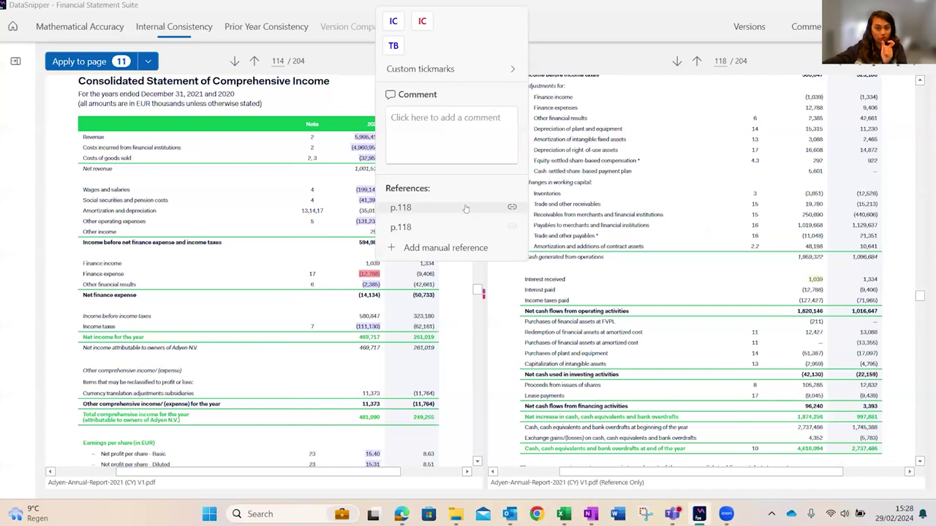
pyautogui.click(393, 22)
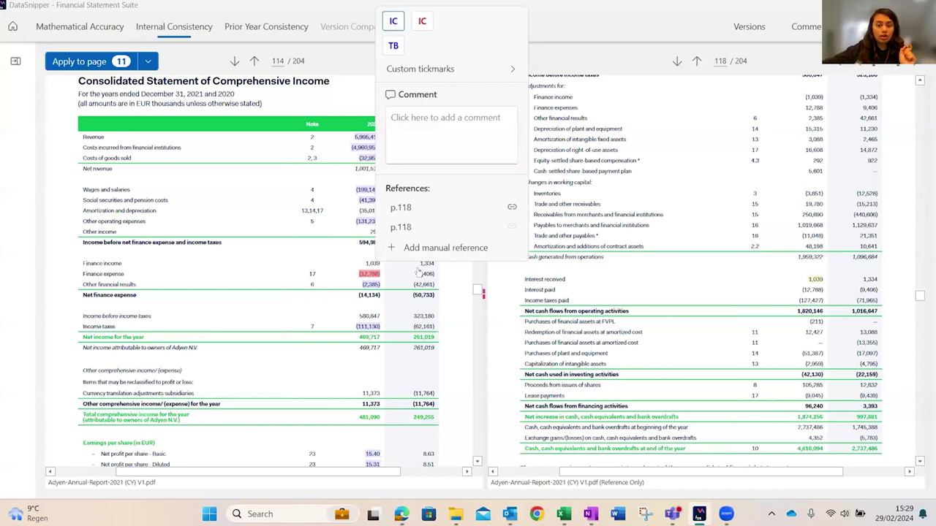
pyautogui.click(377, 264)
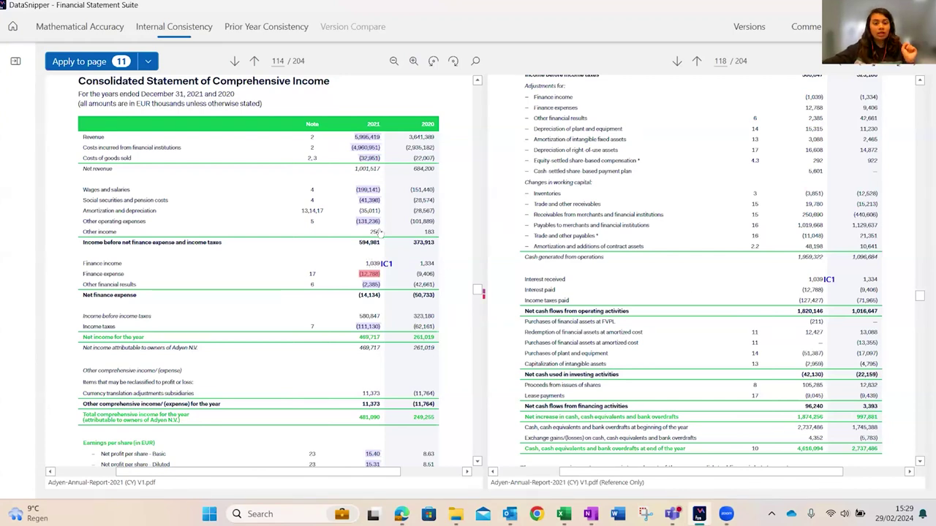
# - View the note for other operating expenses and the page 129 reference of the 2021 amortization and depreciation
pyautogui.click(312, 221)
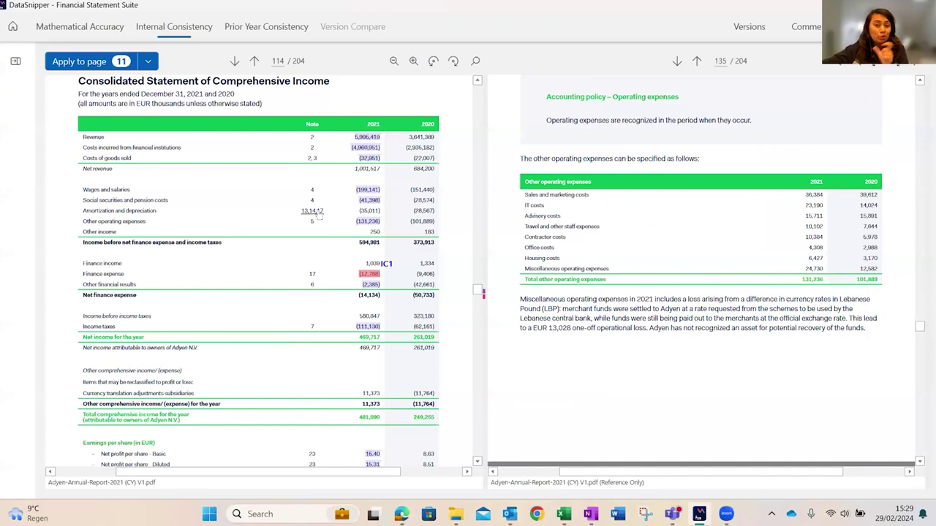
pyautogui.click(373, 210)
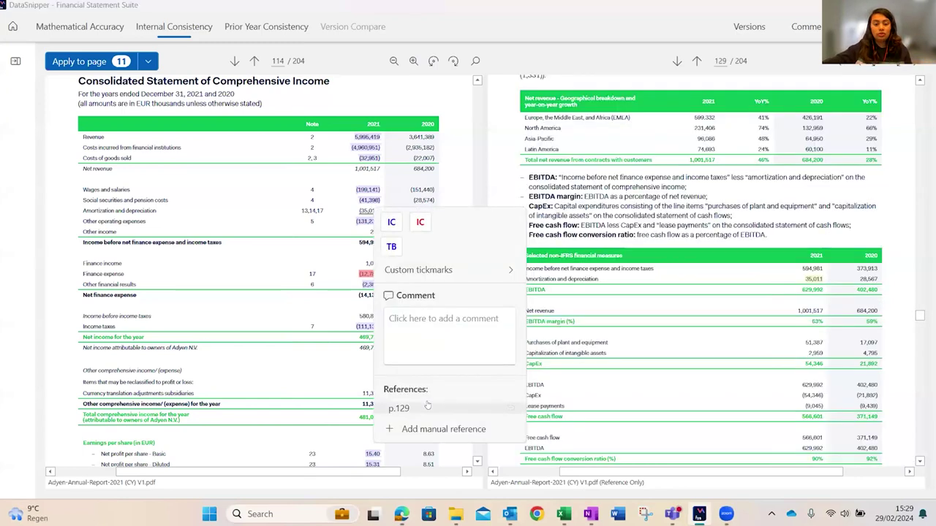
pyautogui.click(432, 408)
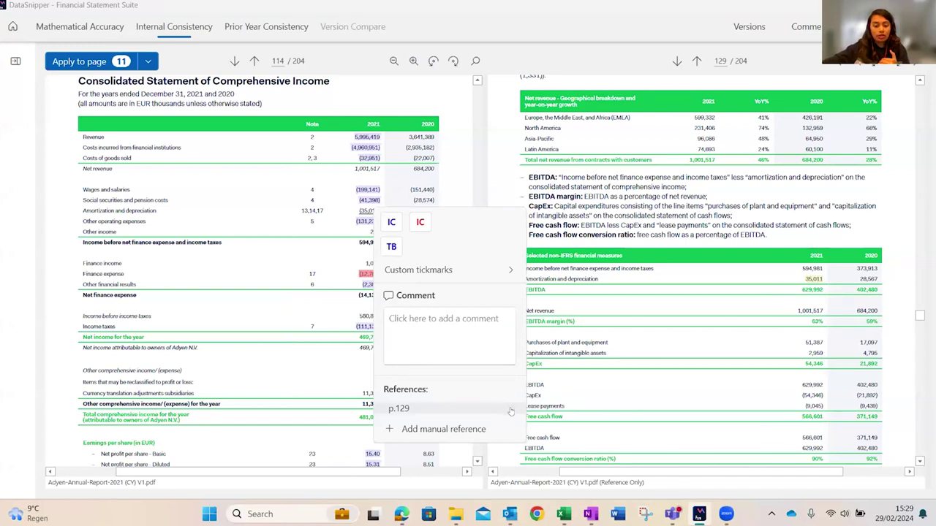
pyautogui.click(454, 197)
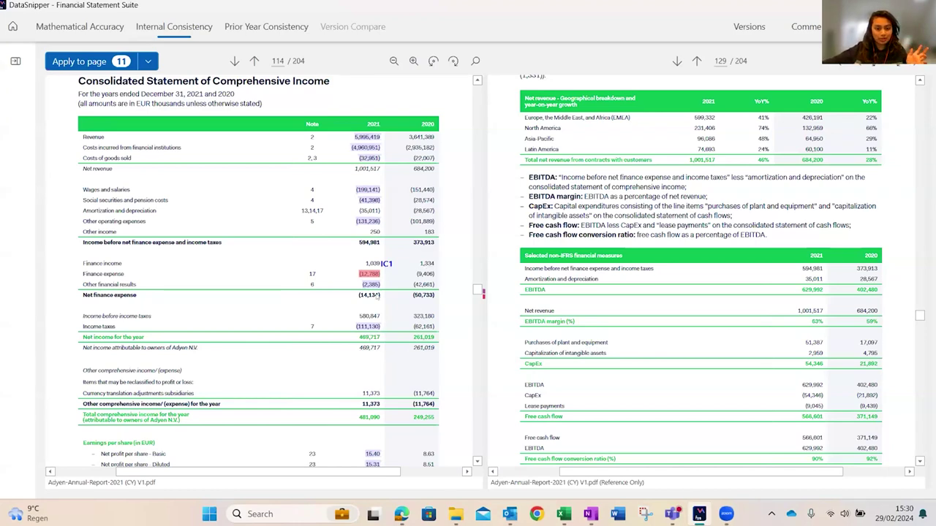
# - Link the second page 118 reference, the finance income adjustment in the cash flow statement, to the tickmarked 2021 finance income
pyautogui.click(373, 264)
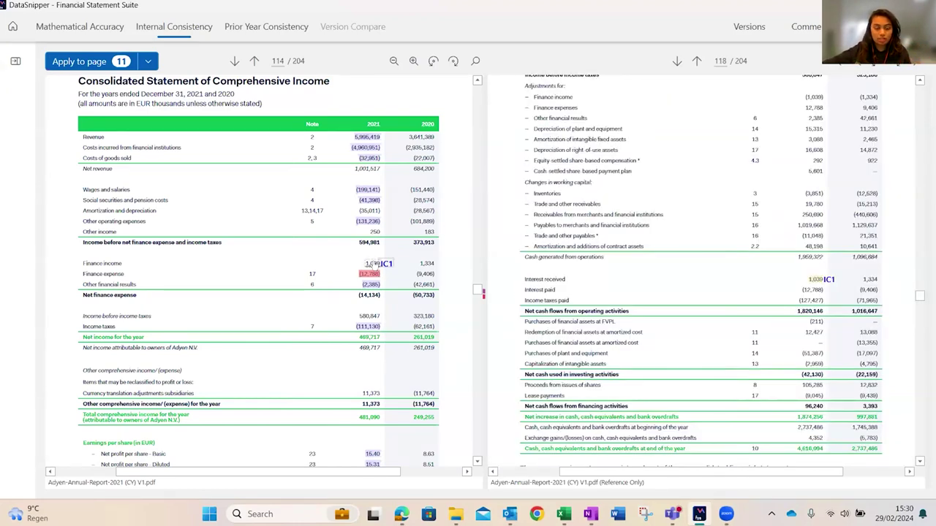
pyautogui.click(373, 264)
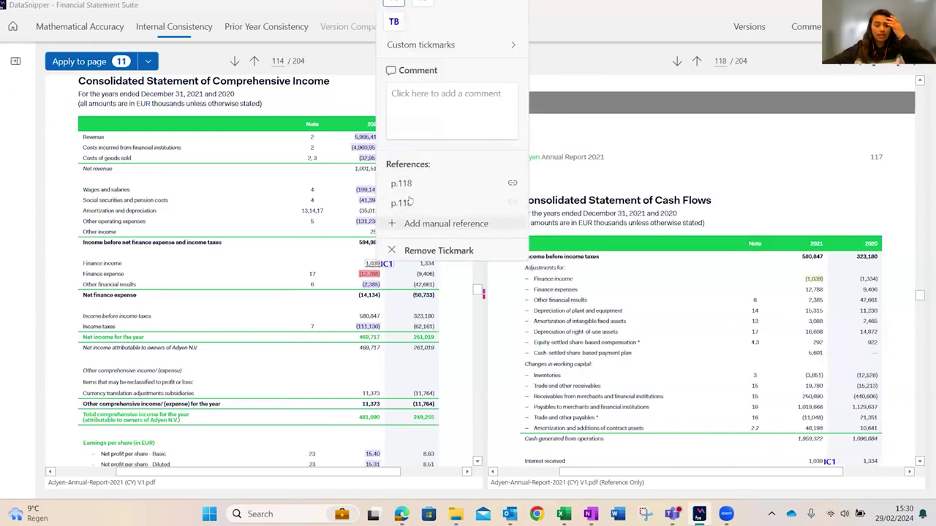
pyautogui.click(412, 203)
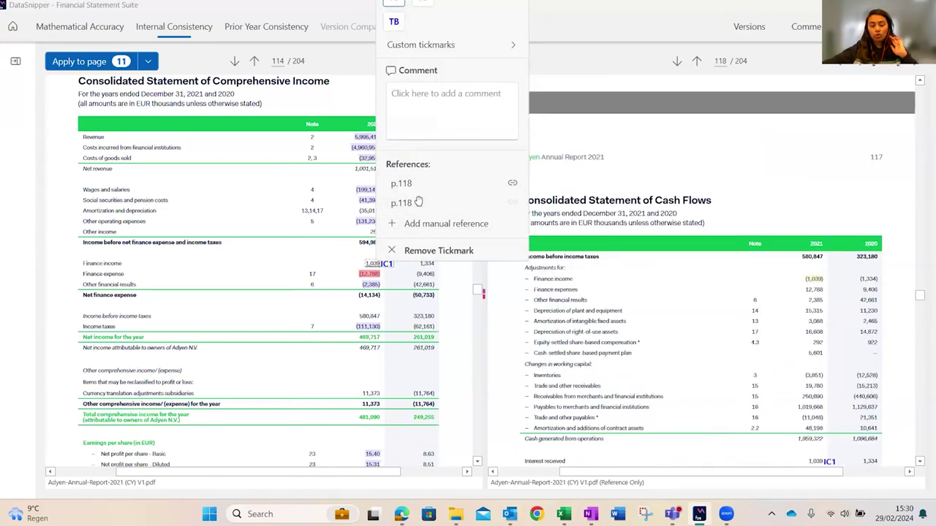
pyautogui.click(512, 204)
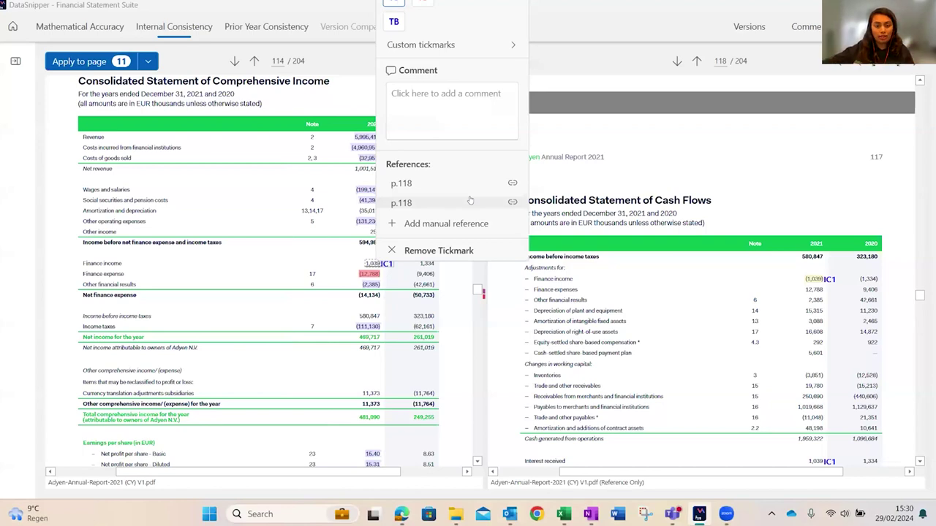
pyautogui.scroll(-3, 541, 110)
pyautogui.scroll(3, 547, 87)
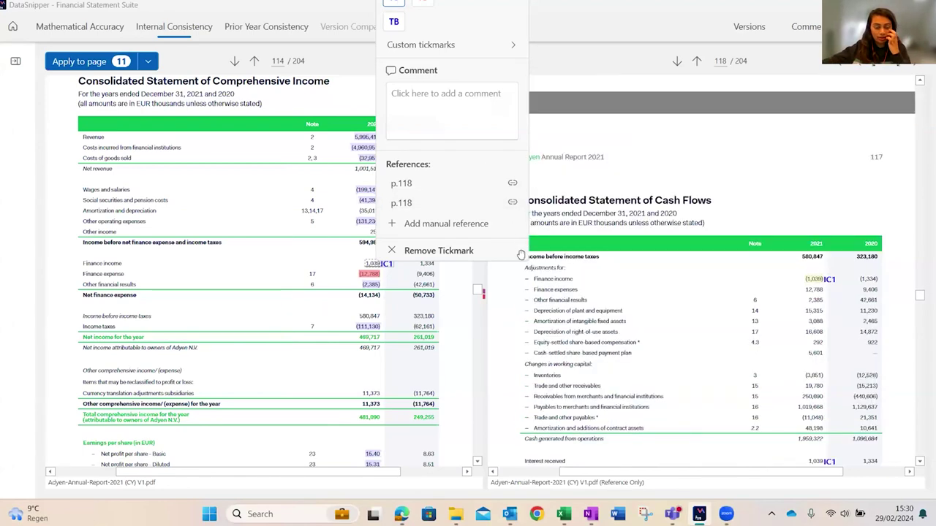
pyautogui.click(453, 301)
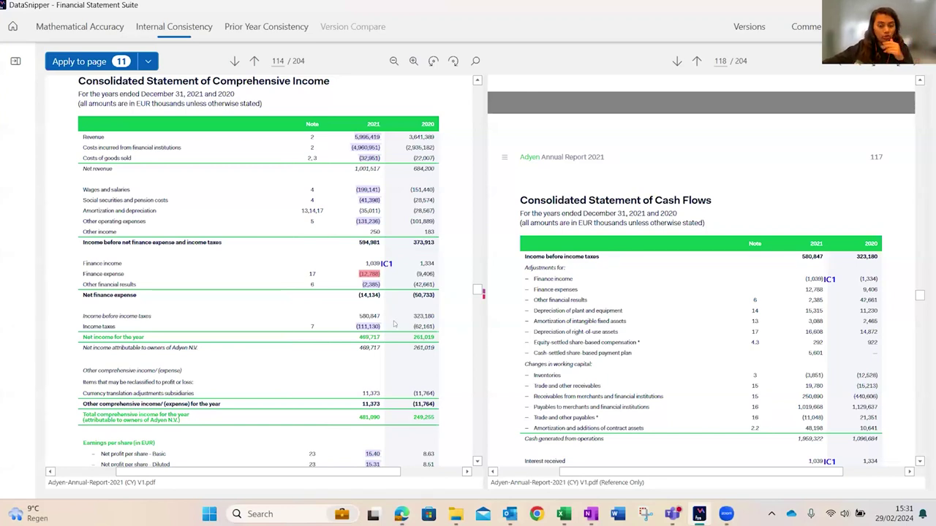
# - Add a manual reference from the 2021 income before income taxes to 580,847 on page 165, and apply the blue IC tickmark
pyautogui.scroll(-3, 394, 324)
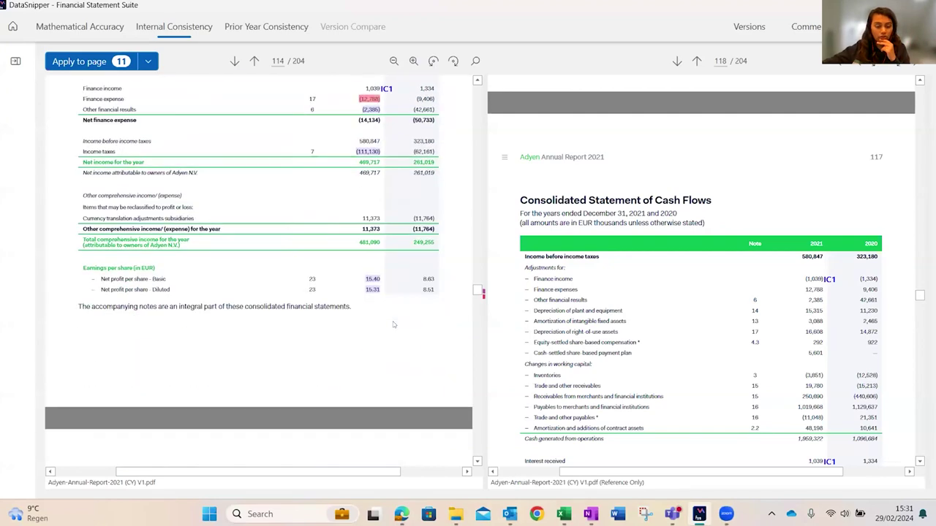
pyautogui.scroll(2, 388, 314)
pyautogui.click(371, 292)
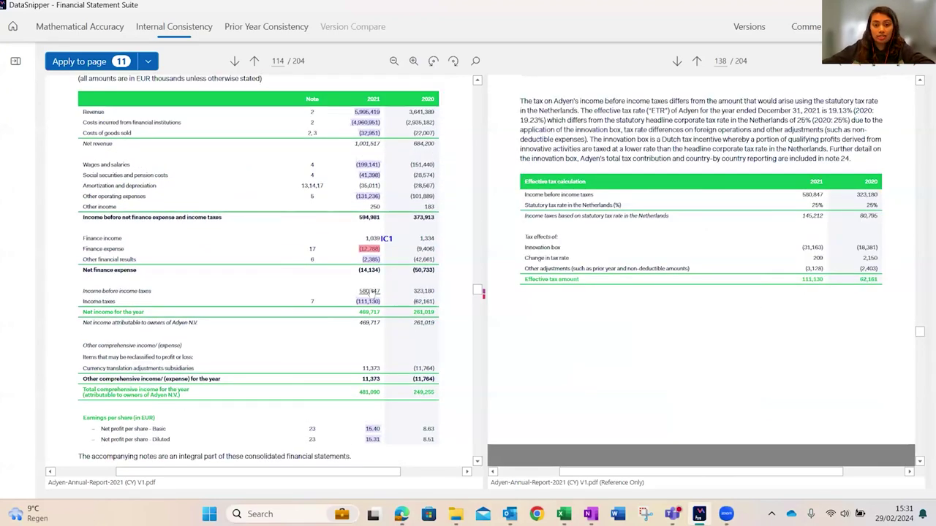
pyautogui.click(371, 291)
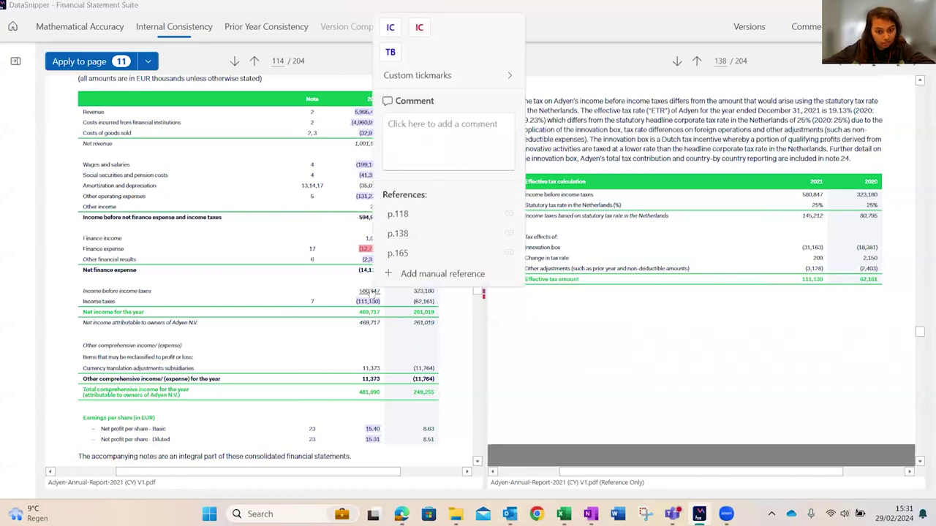
pyautogui.click(403, 253)
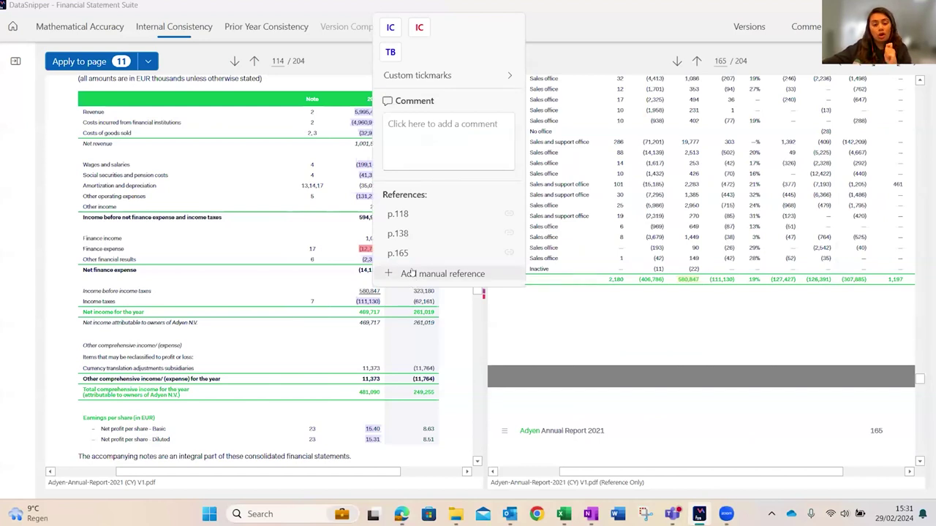
pyautogui.click(412, 273)
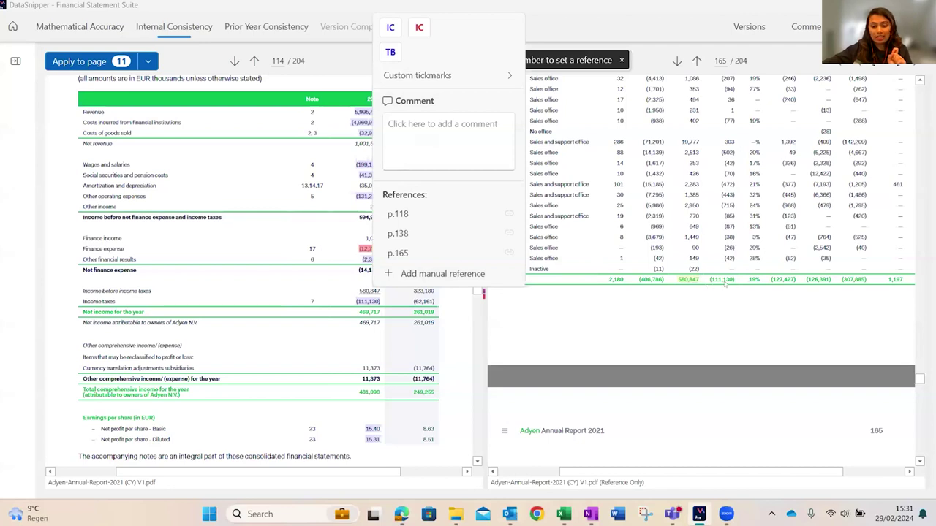
pyautogui.click(688, 281)
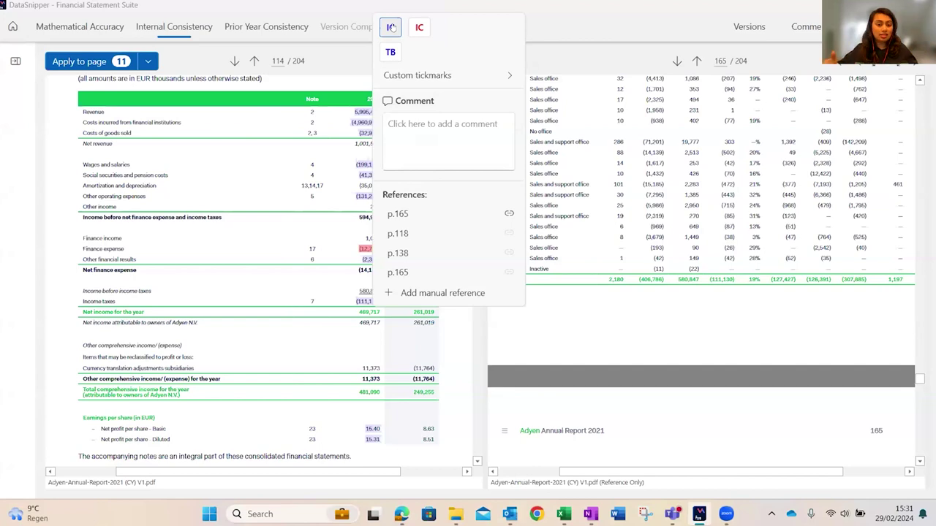
pyautogui.click(392, 27)
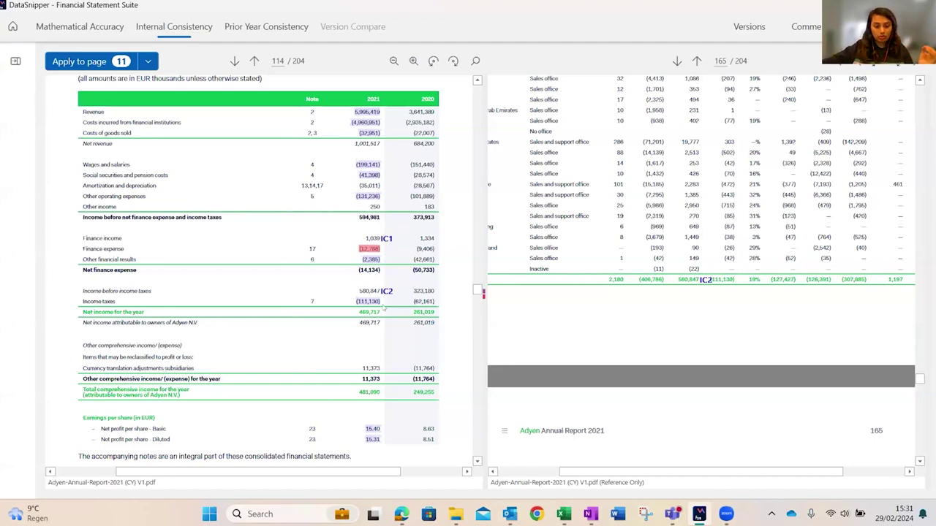
pyautogui.click(374, 292)
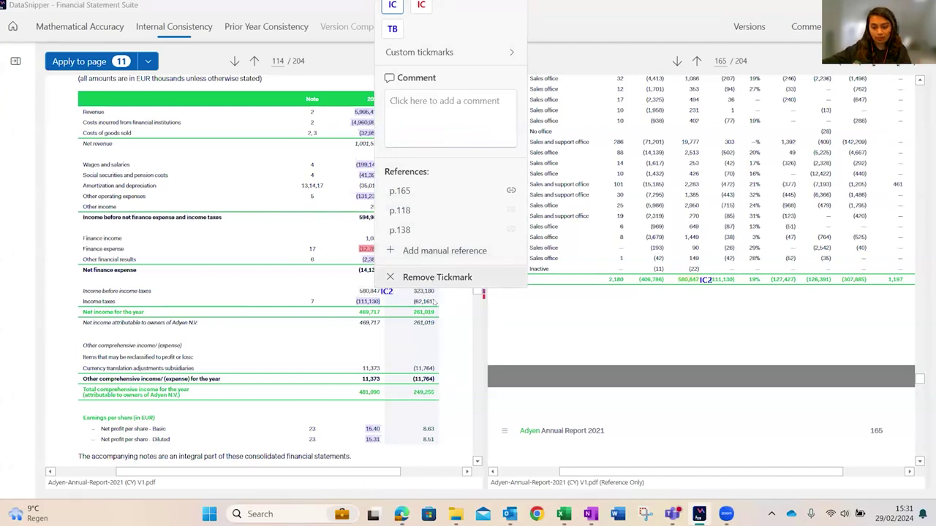
pyautogui.click(448, 328)
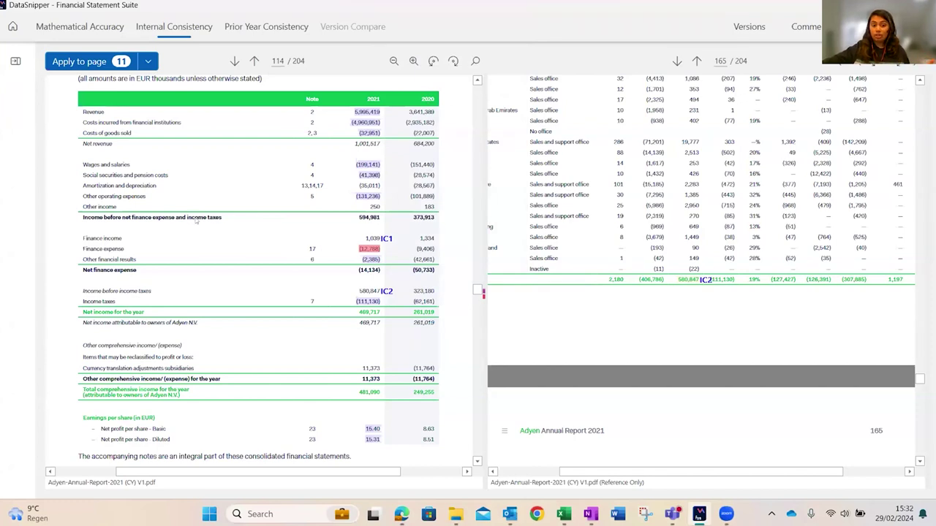
# - Apply the suggested internal consistency tickmarks to page 114, and apply all remaining tickmarks to the documents
pyautogui.click(79, 61)
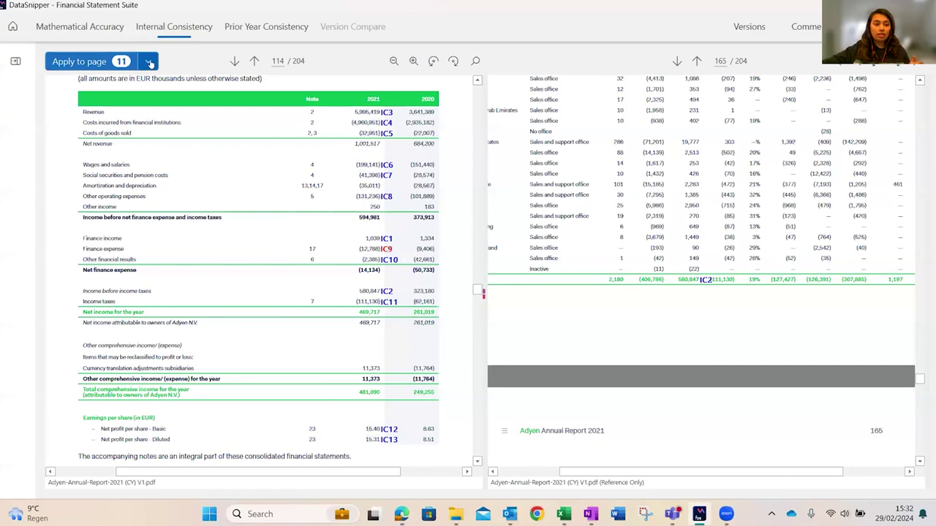
pyautogui.click(126, 62)
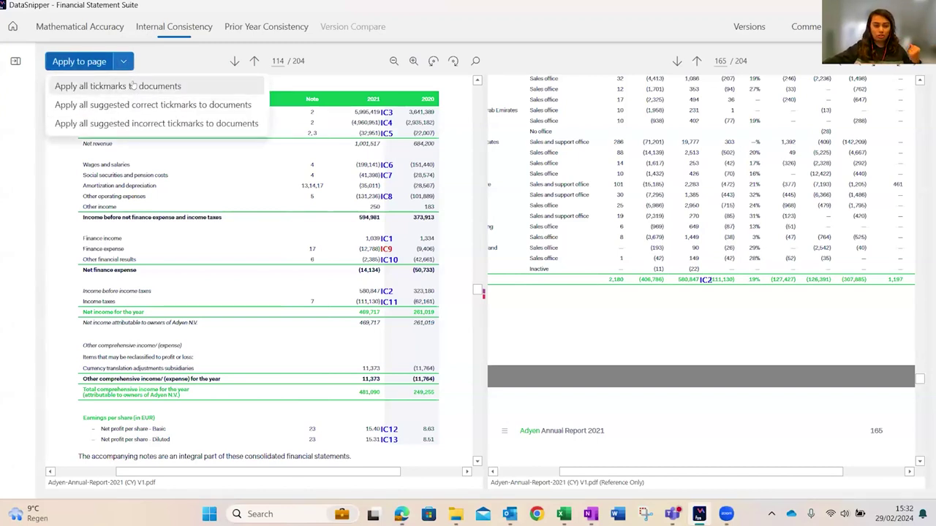
pyautogui.click(132, 86)
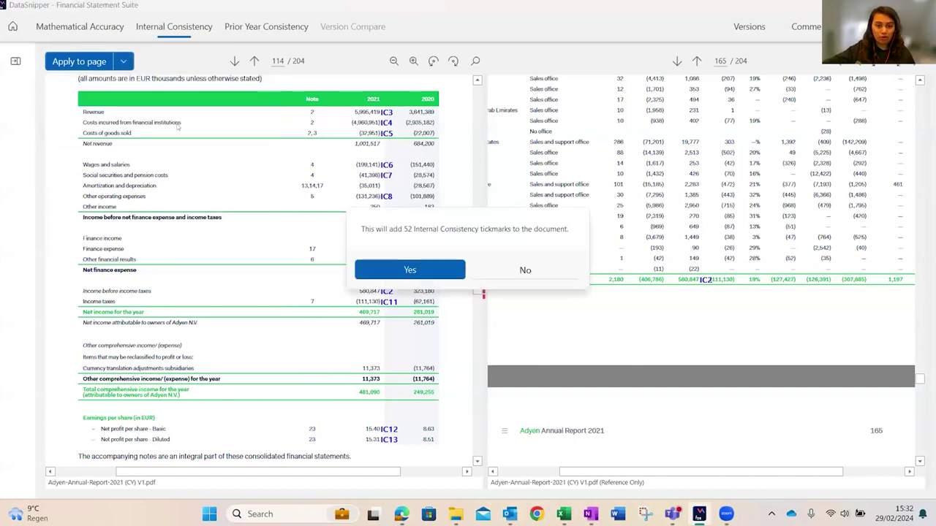
pyautogui.click(404, 269)
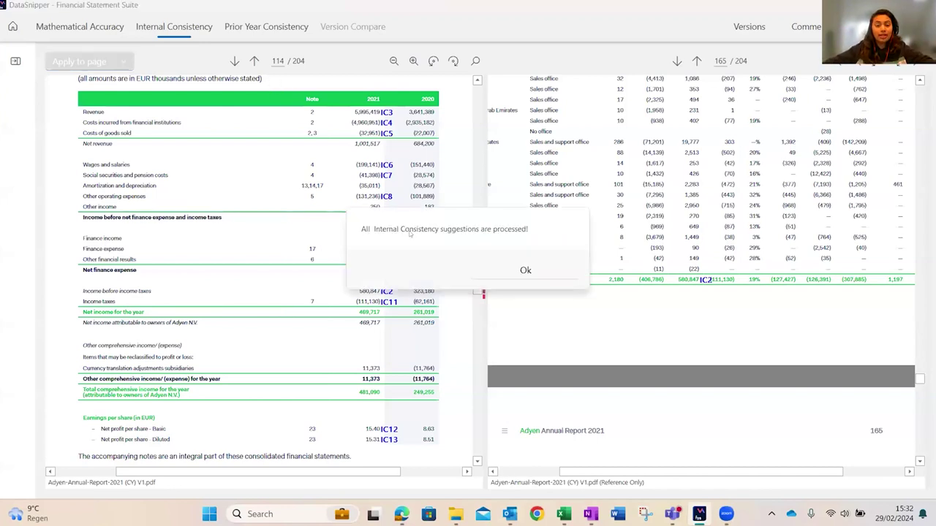
pyautogui.click(488, 272)
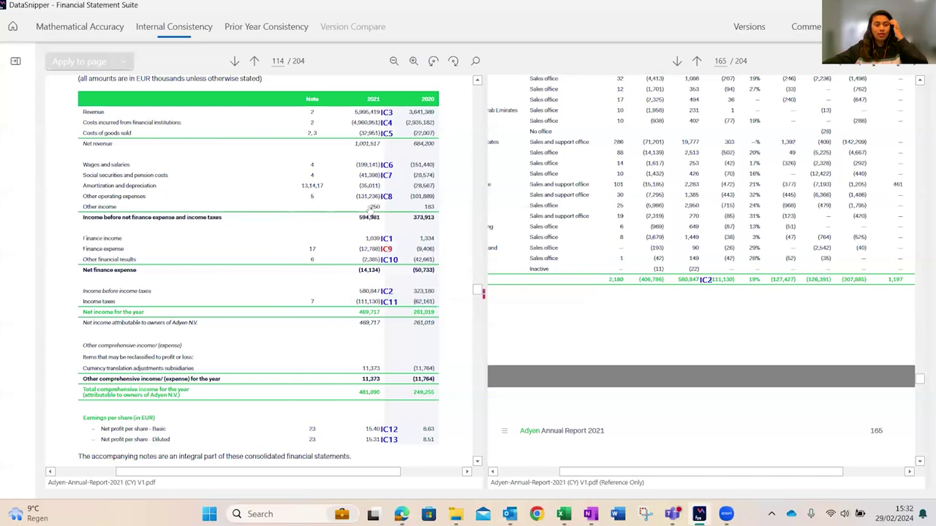
# - Open the prior year consistency suggestion for 289,657 on page 102 and view the 65,234 base salary's reference in the 2020 report
pyautogui.click(282, 27)
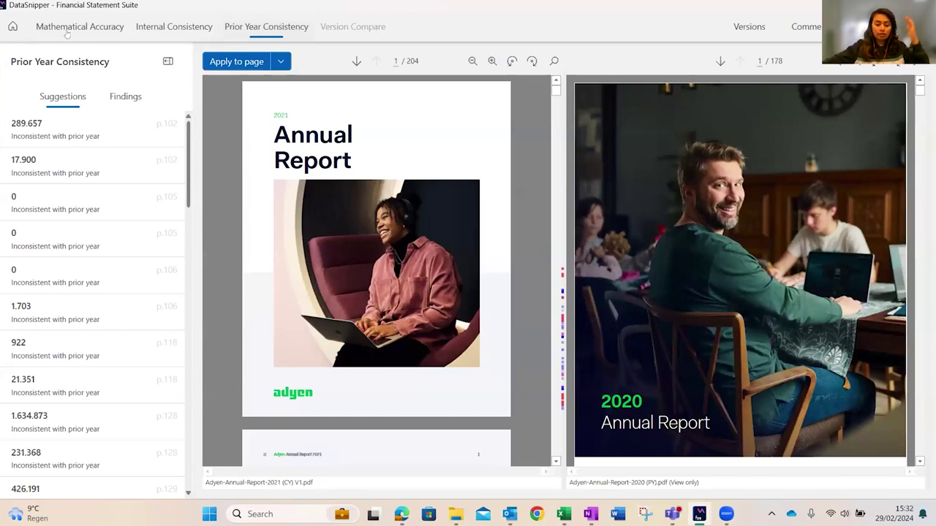
pyautogui.click(71, 131)
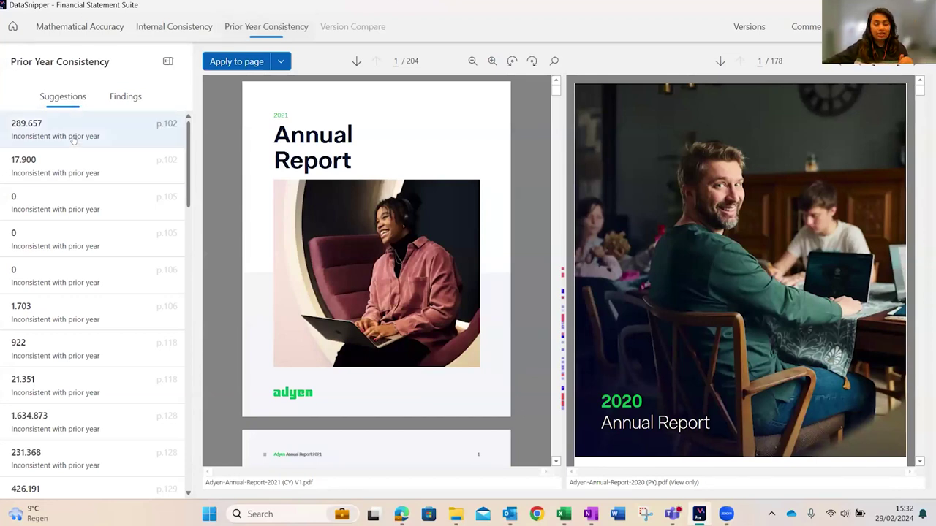
pyautogui.click(168, 61)
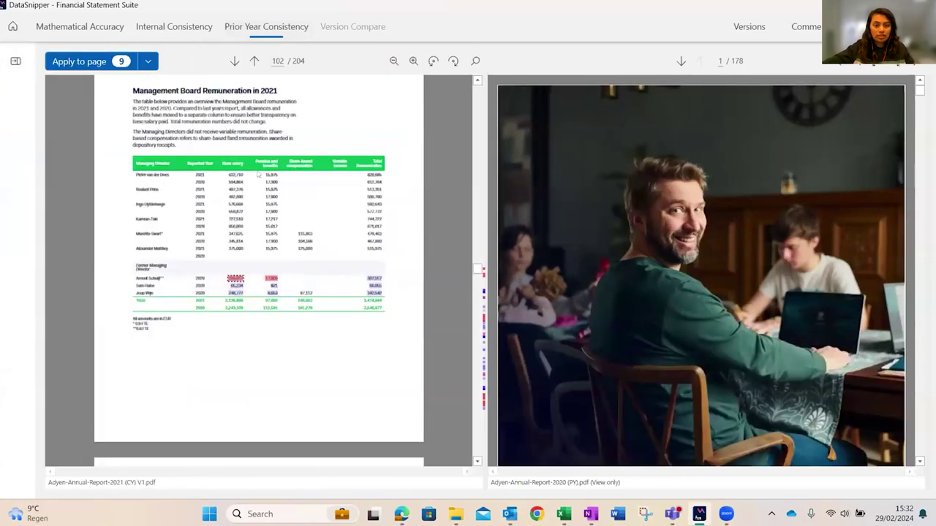
pyautogui.scroll(3, 269, 208)
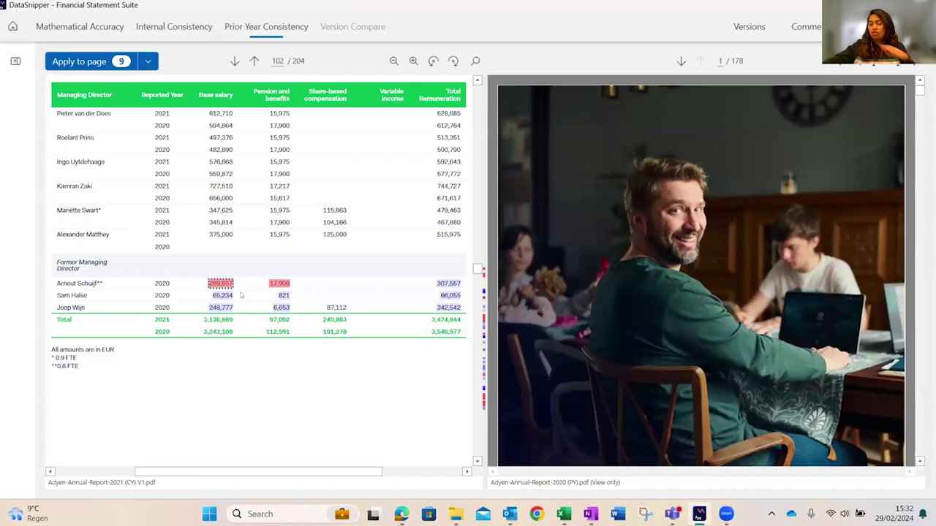
pyautogui.click(223, 297)
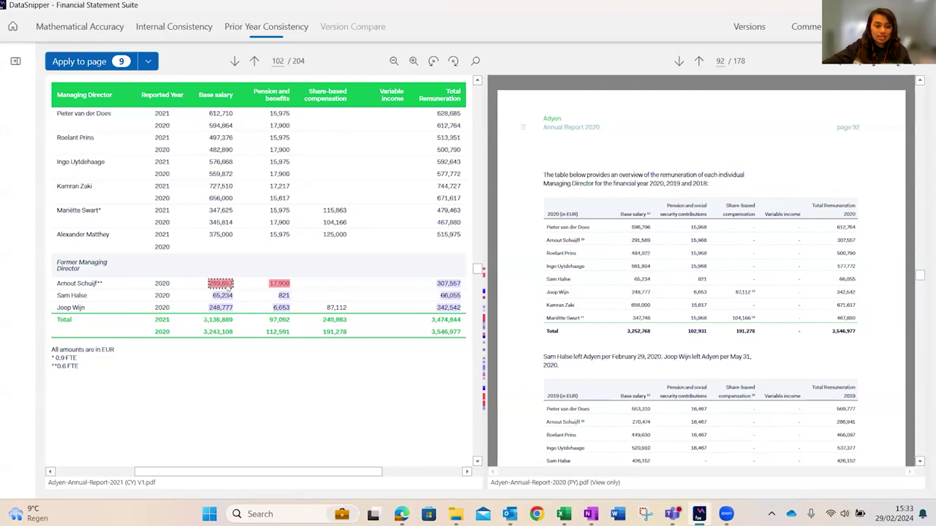
# - Tickmark the former managing director's 289,657 base salary on page 102 and change its mark to the blue PY tickmark
pyautogui.click(220, 285)
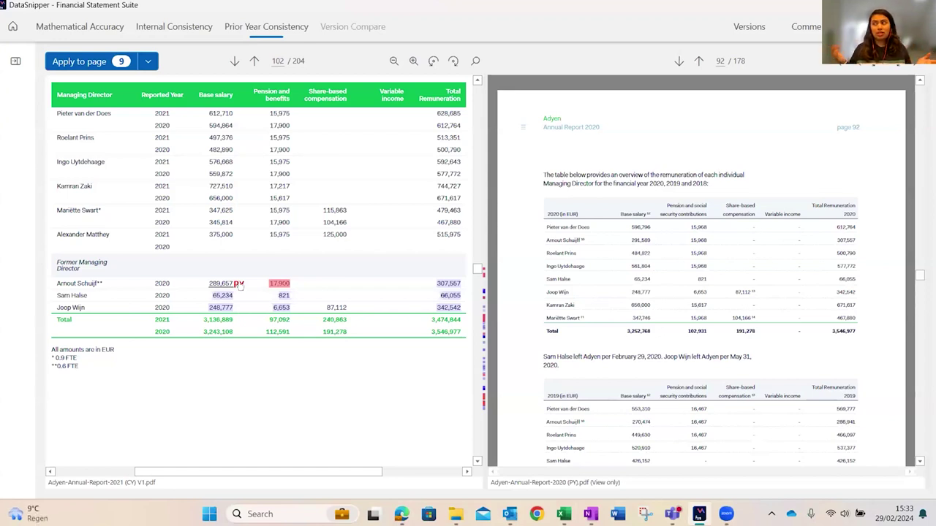
pyautogui.click(241, 285)
pyautogui.click(239, 284)
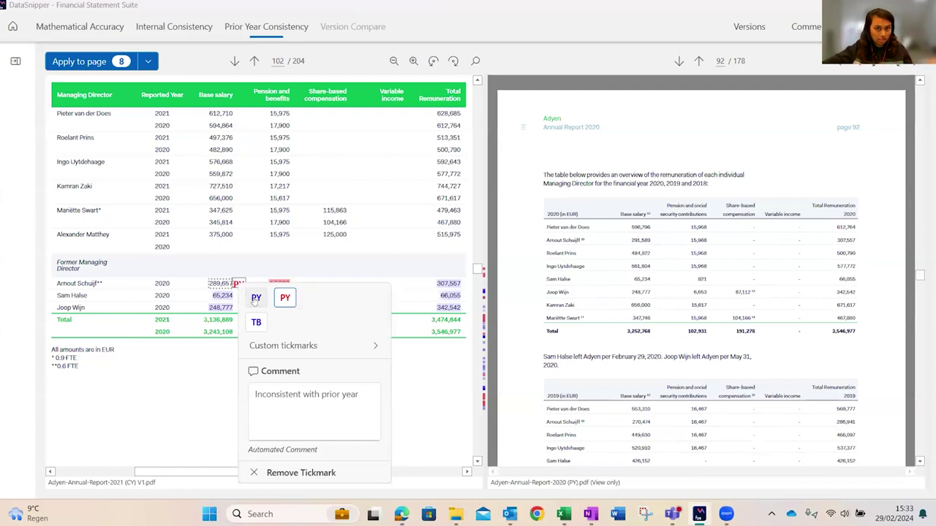
pyautogui.click(256, 298)
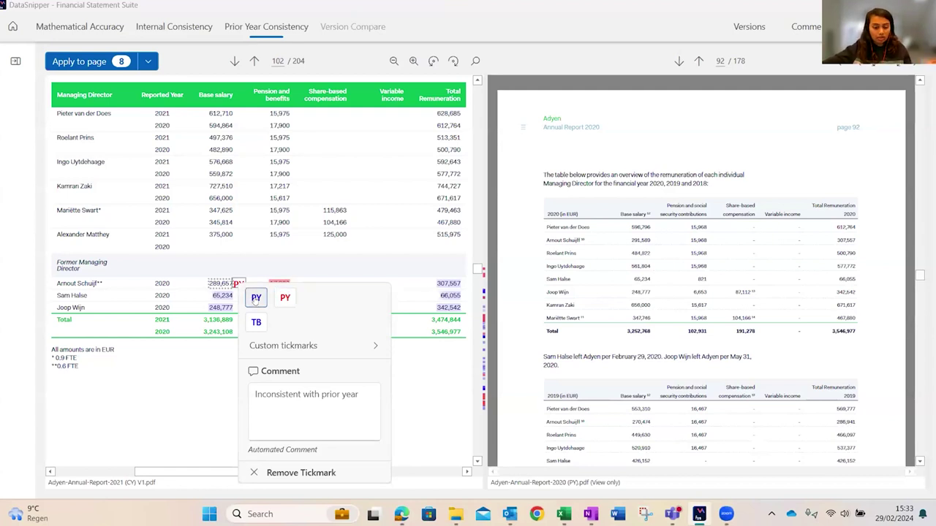
pyautogui.click(209, 389)
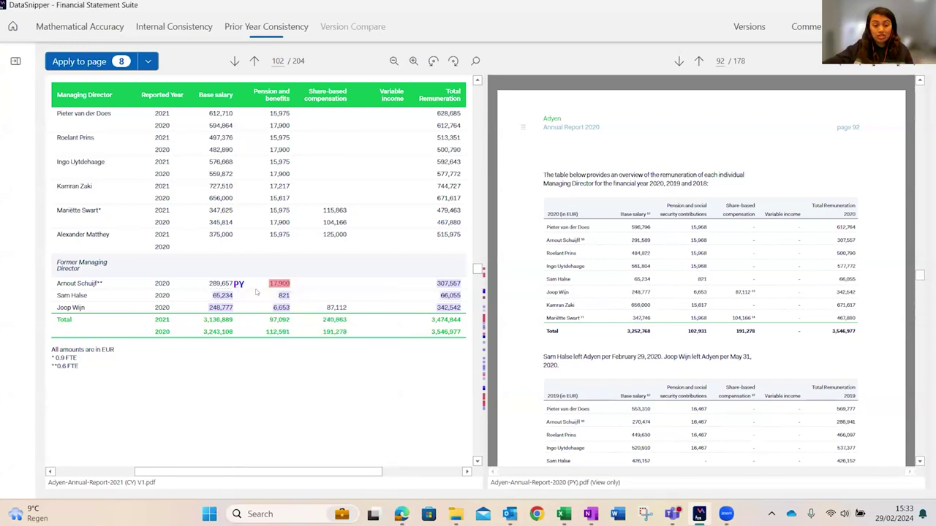
pyautogui.click(221, 235)
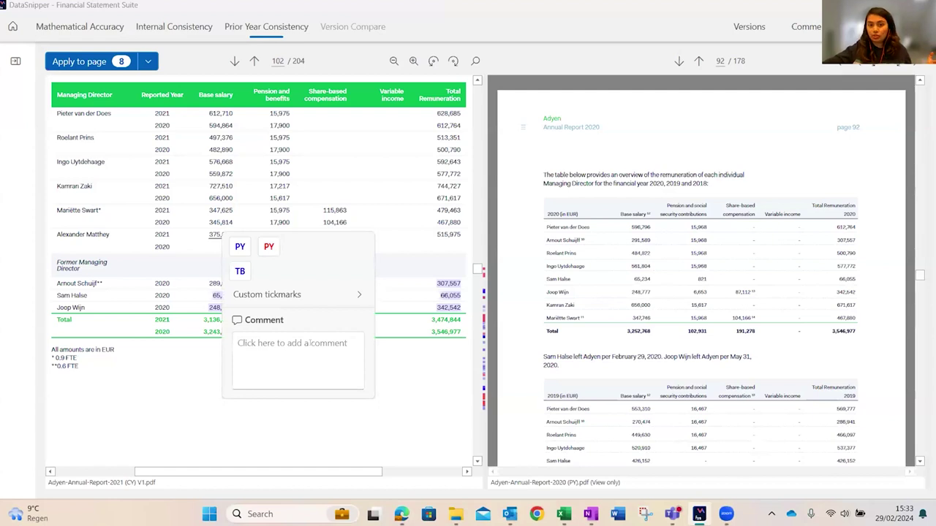
pyautogui.click(186, 373)
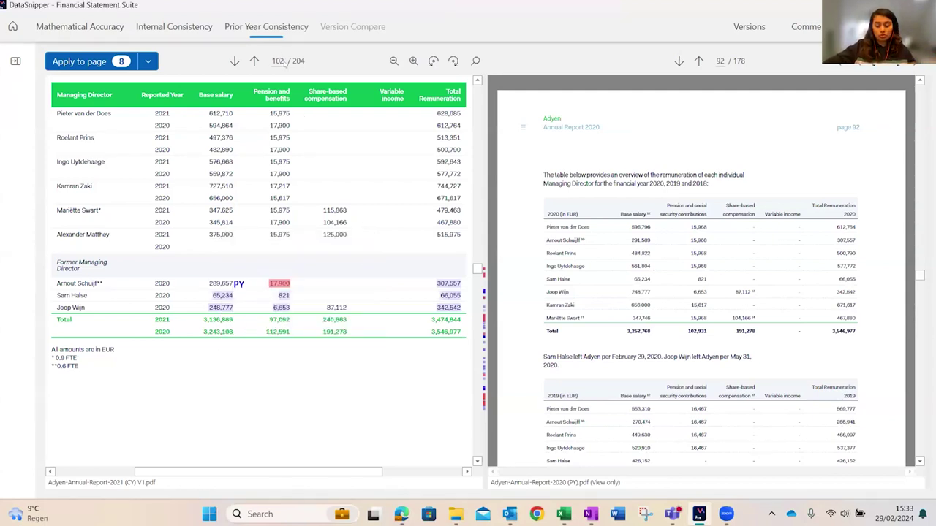
# - Go to page 114, apply the PY tickmark to the 2020 revenue and cost figures, and view the revenue's prior year reference
pyautogui.press('BackSpace')
pyautogui.press('BackSpace')
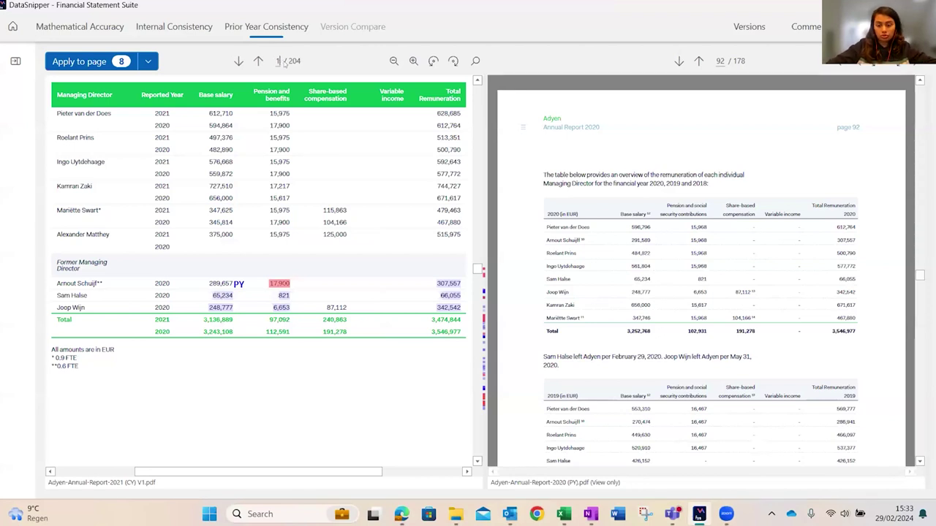
pyautogui.write('14')
pyautogui.press('Return')
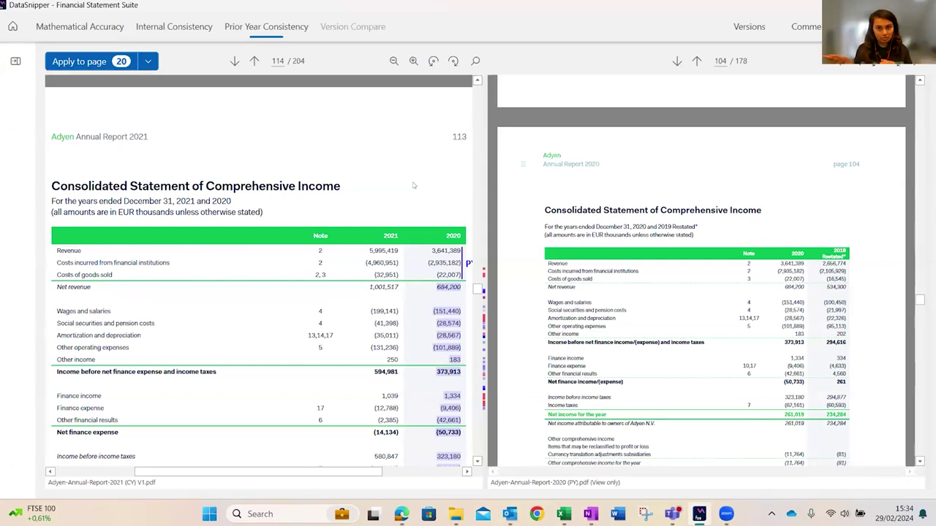
pyautogui.click(448, 249)
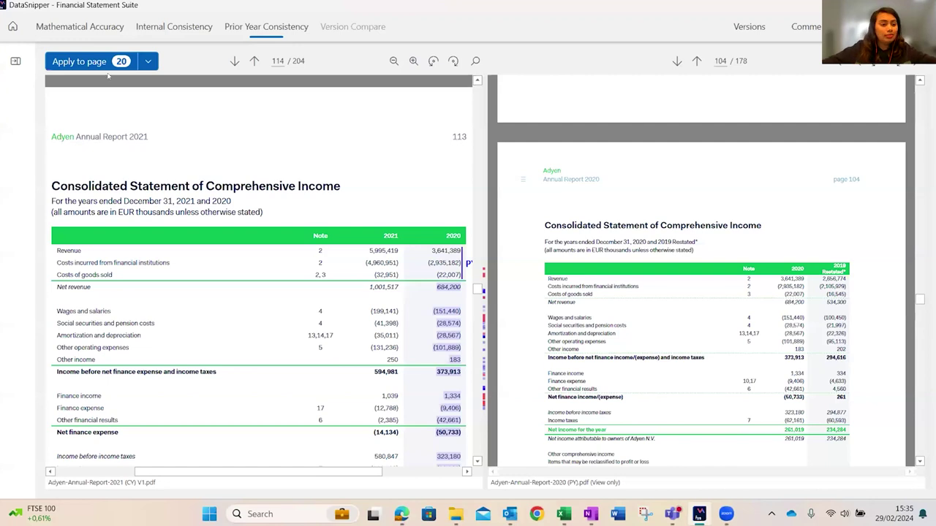
# - Apply all remaining prior year consistency tickmarks to the documents
pyautogui.click(145, 64)
pyautogui.click(146, 87)
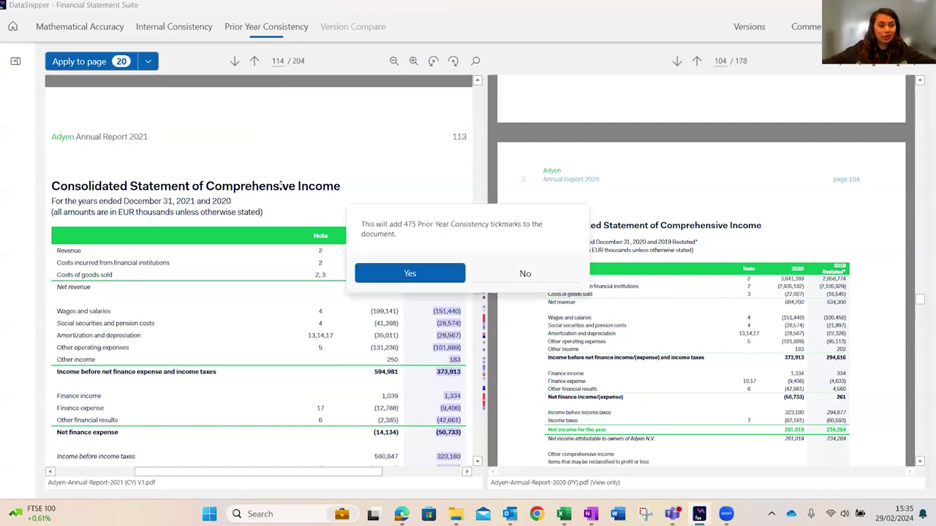
pyautogui.click(413, 274)
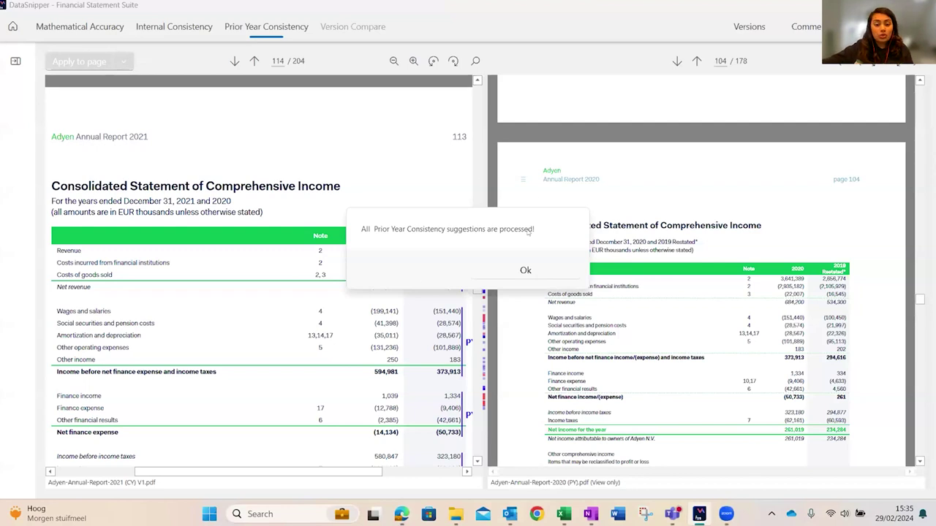
pyautogui.click(525, 270)
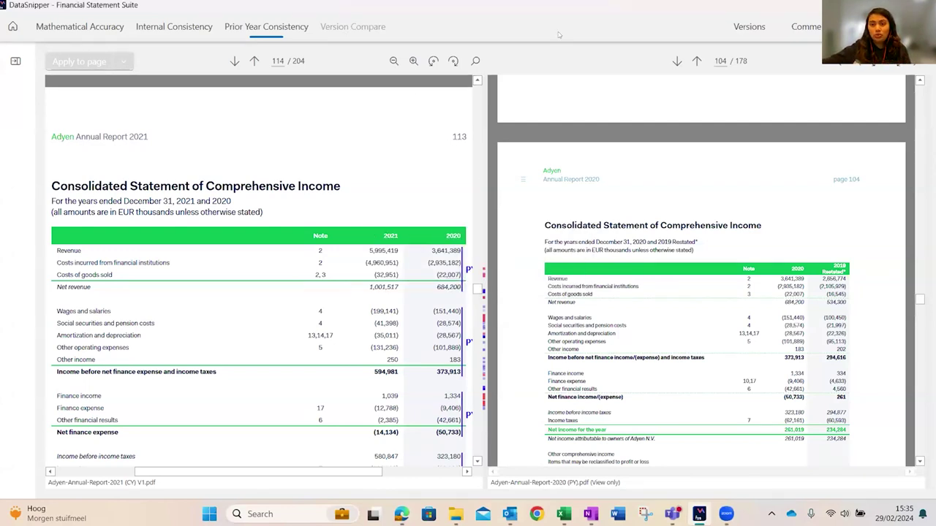
# - Create a new version by importing Adyen-Annual-Report-2021 (CY) V2 as the current year document
pyautogui.click(752, 26)
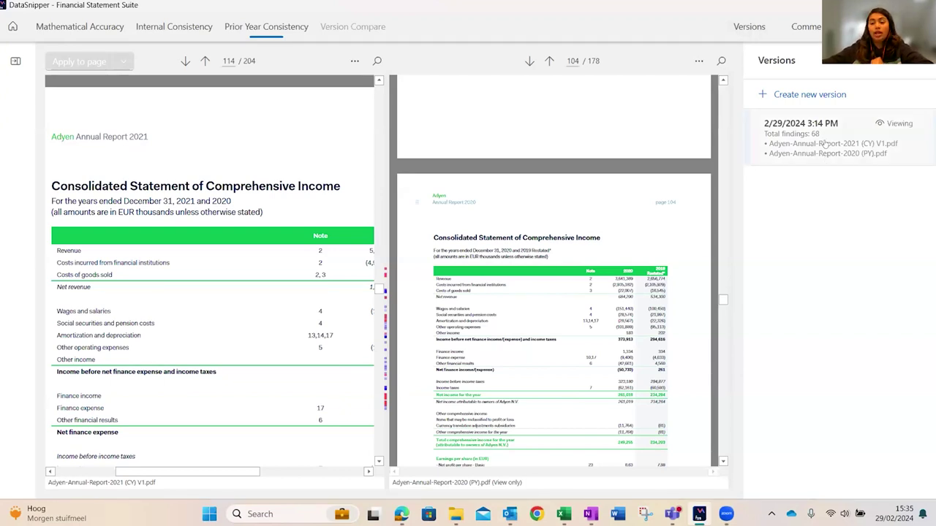
pyautogui.click(825, 94)
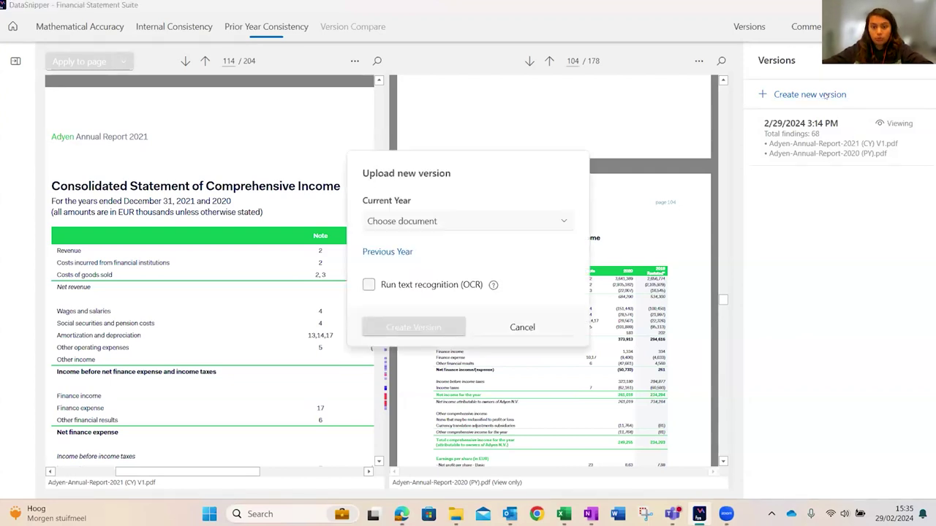
pyautogui.click(432, 222)
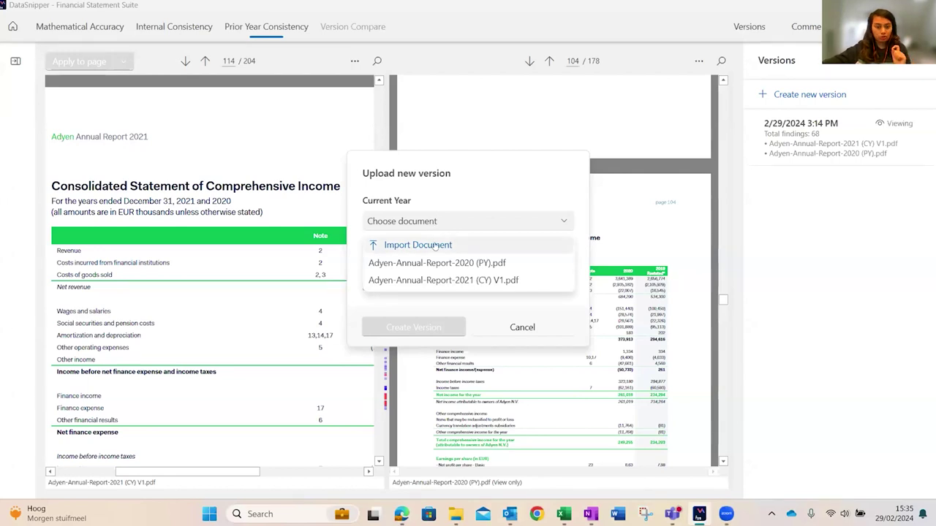
pyautogui.click(436, 246)
pyautogui.click(527, 304)
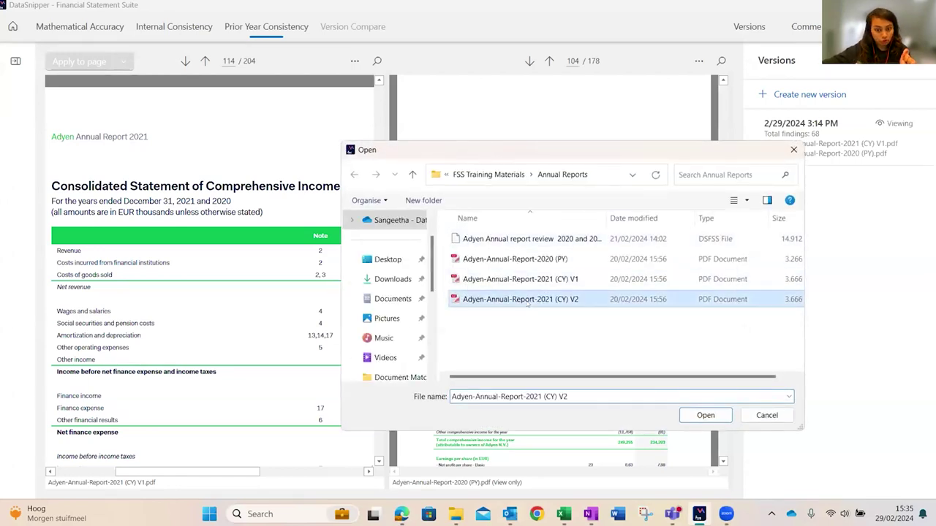
pyautogui.doubleClick(527, 304)
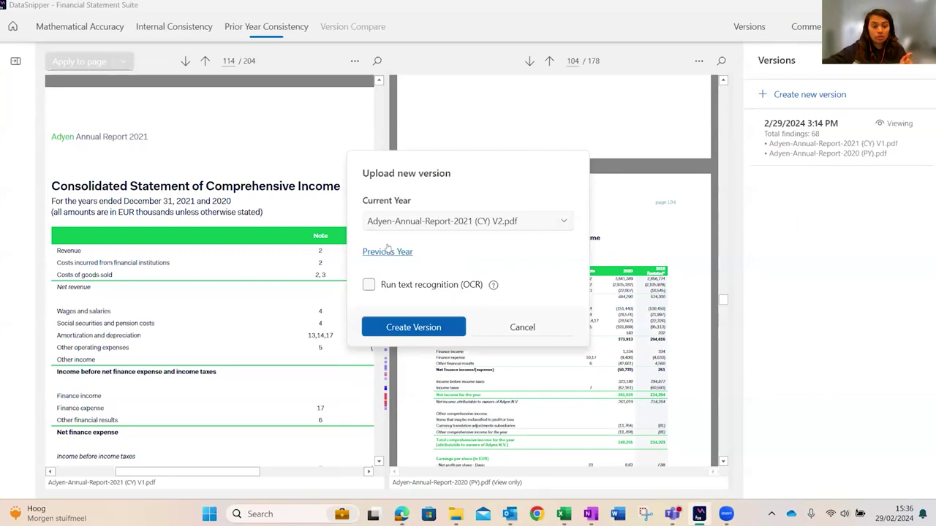
pyautogui.click(416, 326)
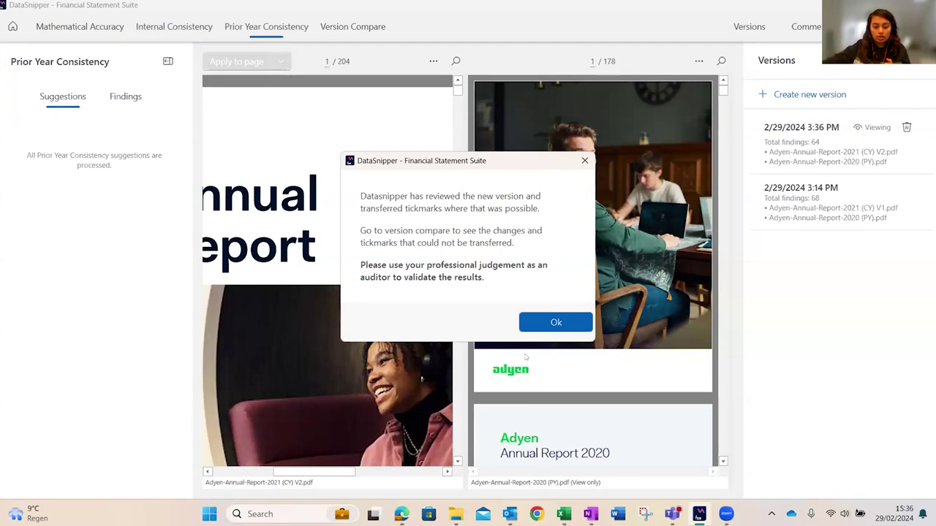
pyautogui.click(559, 320)
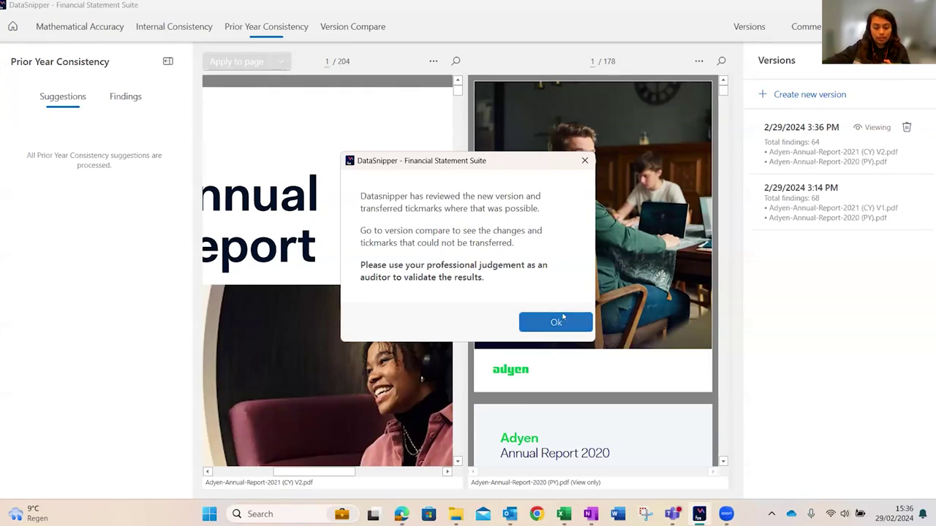
# - Open the version comparison and examine the untransferred 430,512 tickmark on the page 115 balance sheet
pyautogui.click(356, 29)
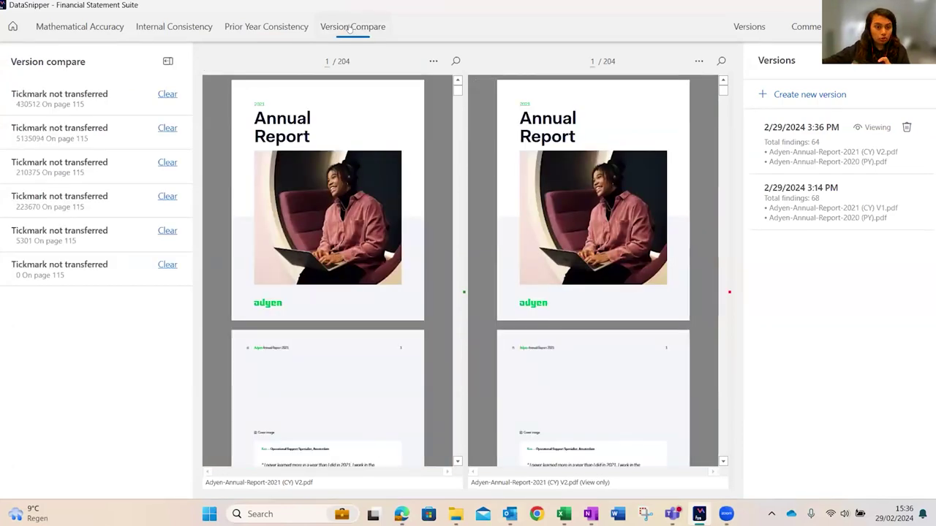
pyautogui.click(94, 98)
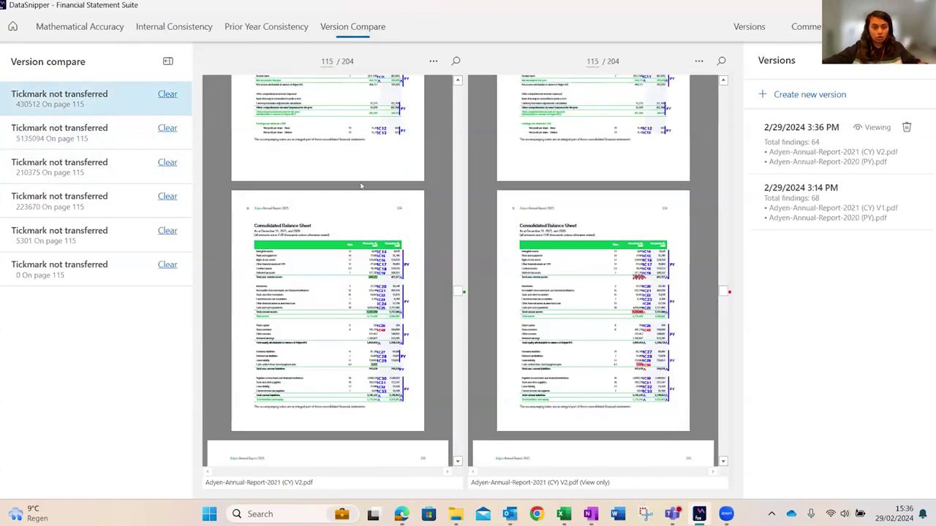
pyautogui.click(167, 60)
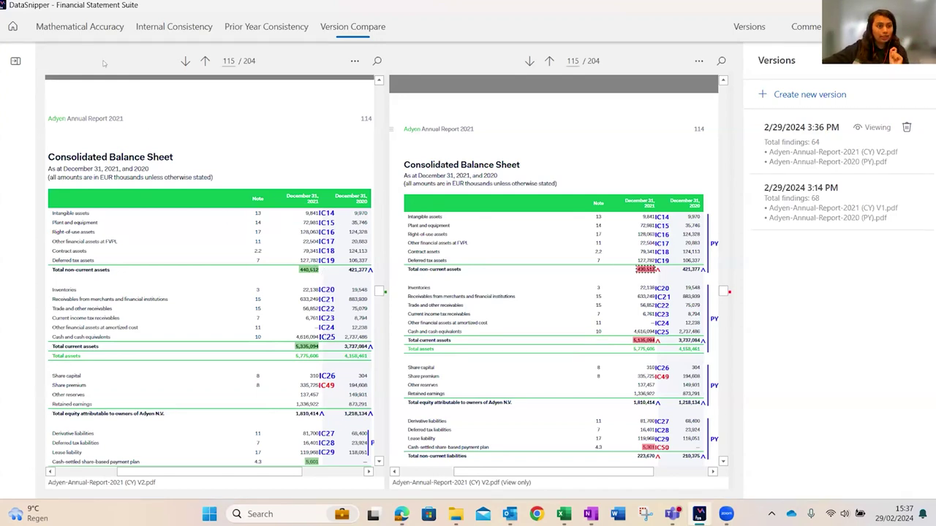
# - Review the mathematical accuracy suggestions on page 115 of the new version and apply all tickmarks to the documents
pyautogui.click(94, 28)
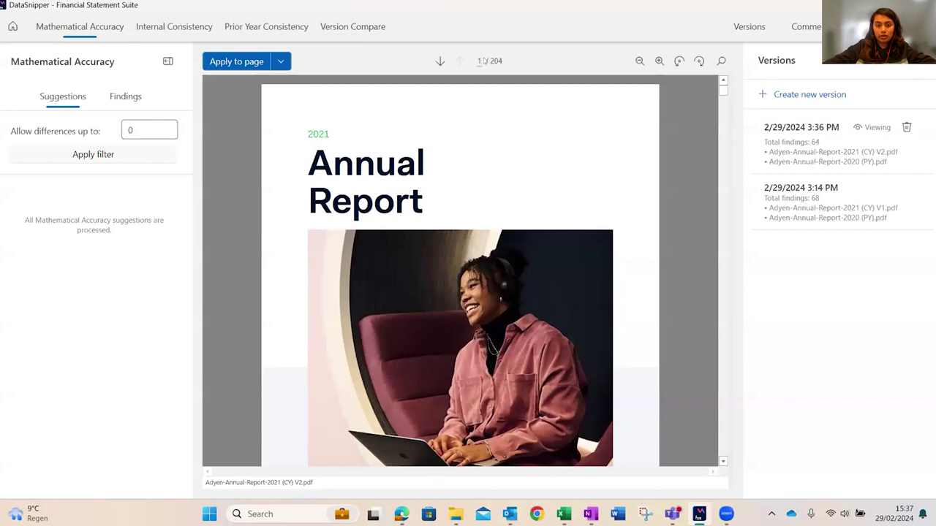
pyautogui.click(483, 61)
pyautogui.write('115')
pyautogui.press('Return')
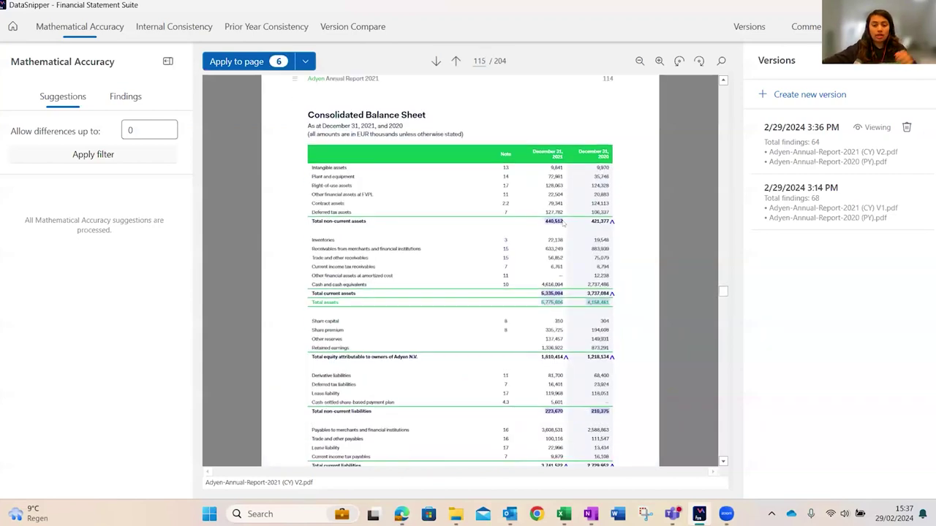
pyautogui.moveTo(560, 225)
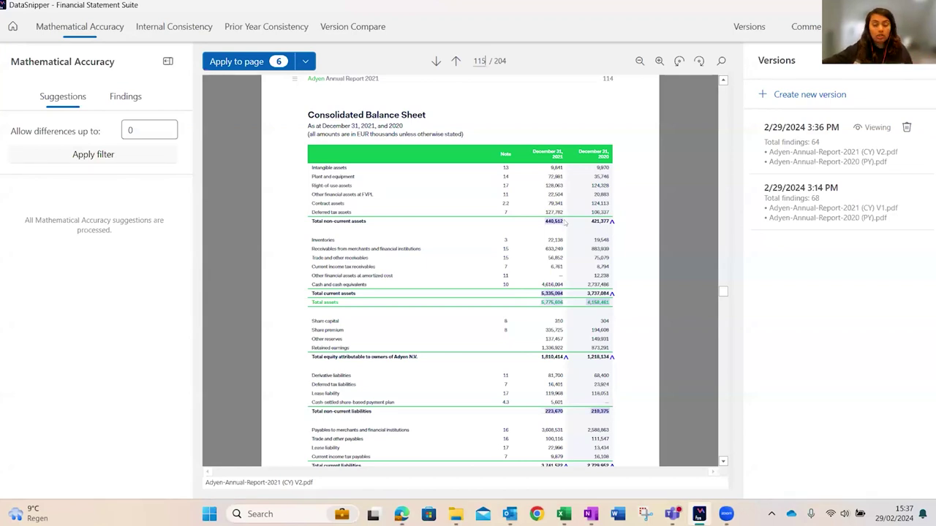
pyautogui.click(304, 65)
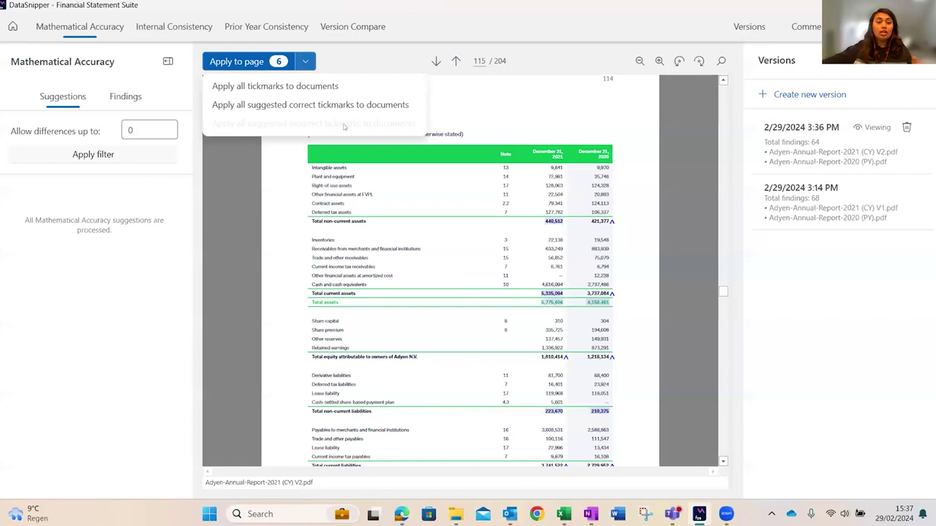
pyautogui.click(274, 86)
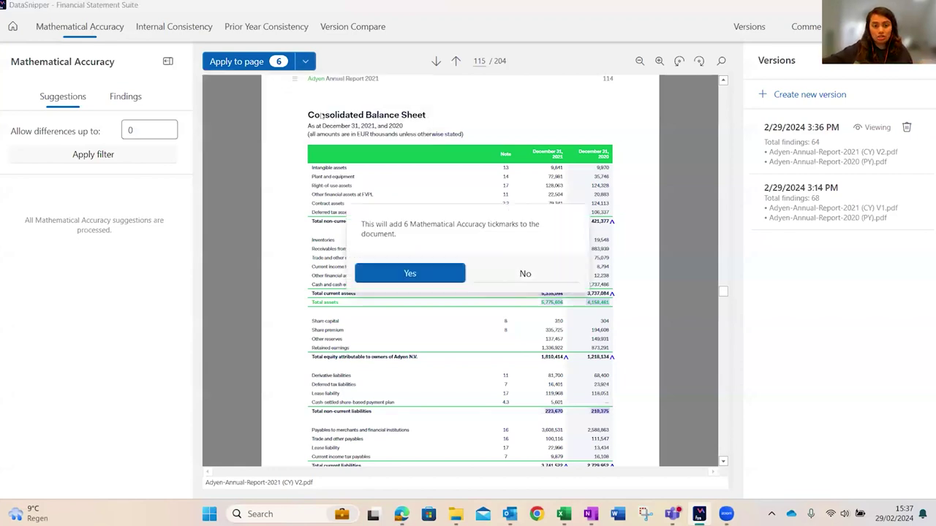
pyautogui.click(410, 273)
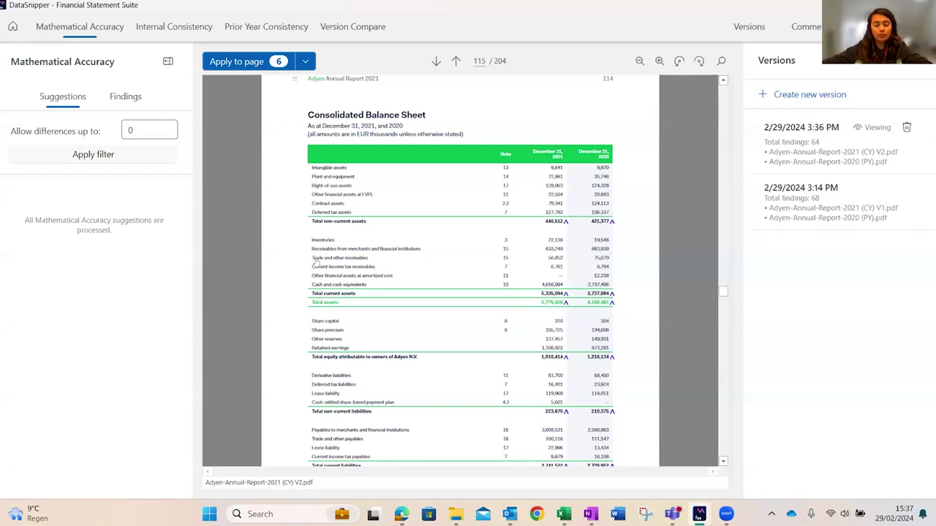
pyautogui.click(525, 269)
# - Review the internal consistency suggestion for 5.601 on page 115 and apply all internal consistency tickmarks to the documents
pyautogui.click(174, 26)
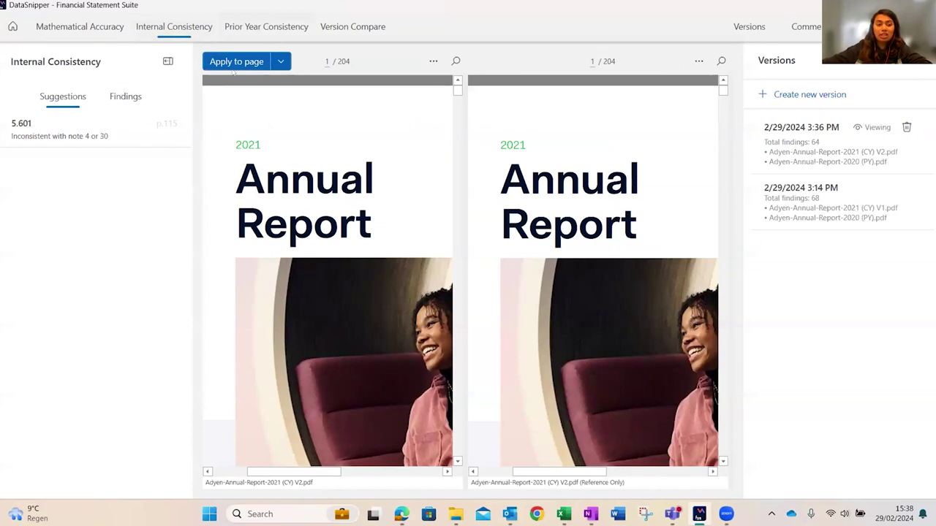
pyautogui.click(281, 64)
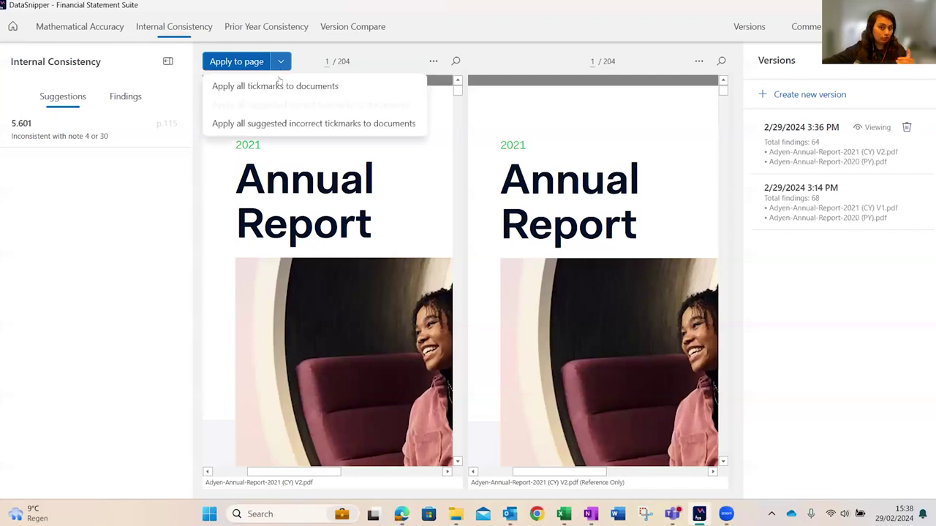
pyautogui.click(84, 135)
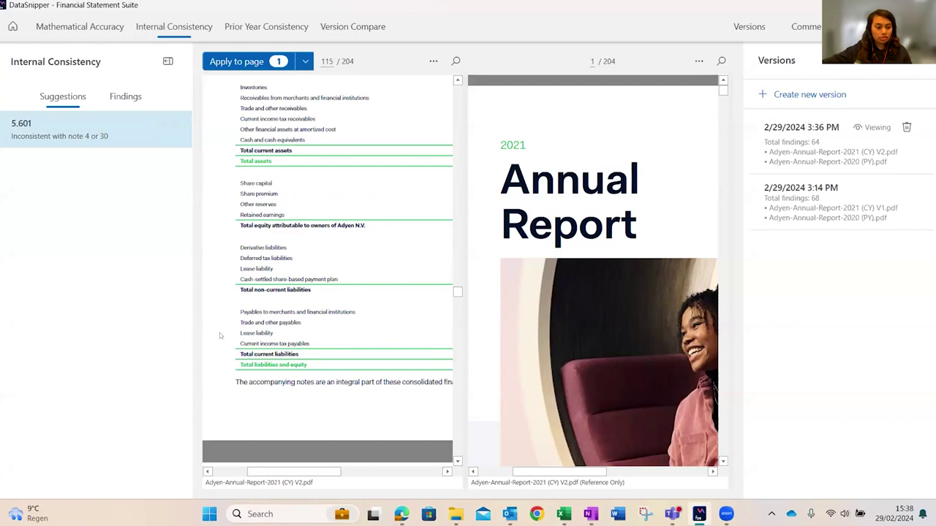
pyautogui.click(305, 62)
pyautogui.click(252, 86)
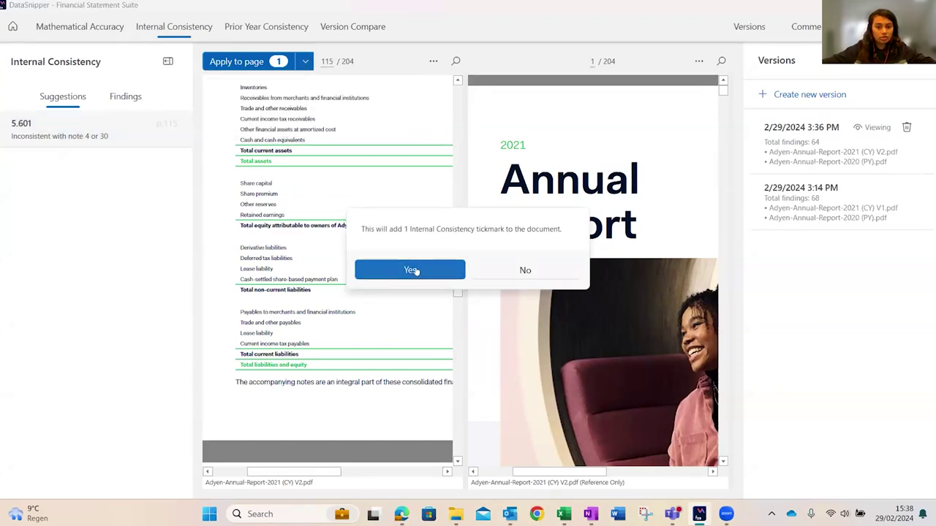
pyautogui.click(415, 271)
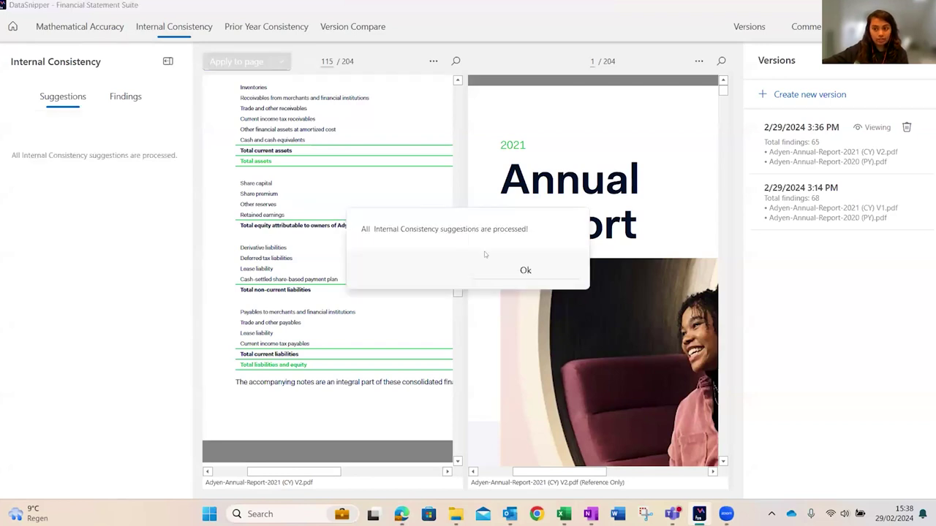
pyautogui.click(544, 273)
# - Check the prior year suggestions and the page 115 version comparison, and examine the comments on rounding differences and inconsistencies
pyautogui.click(251, 30)
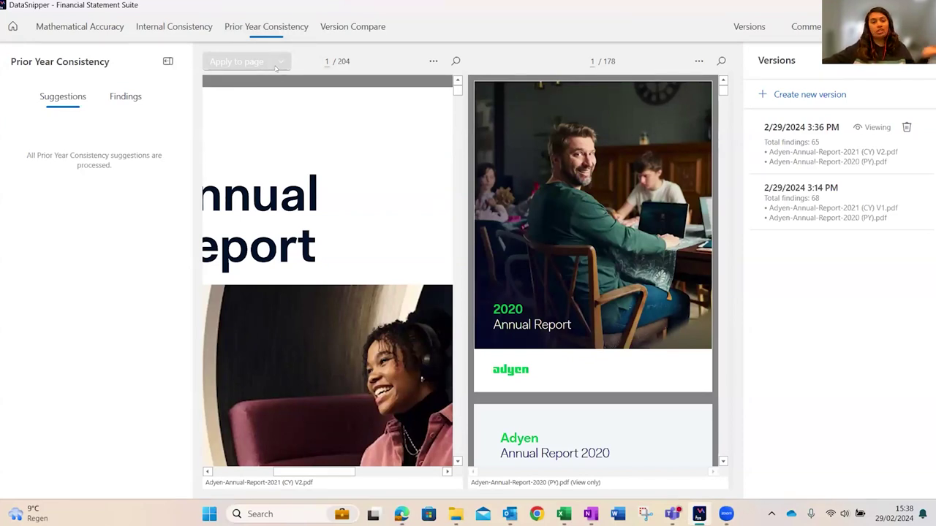
pyautogui.click(351, 26)
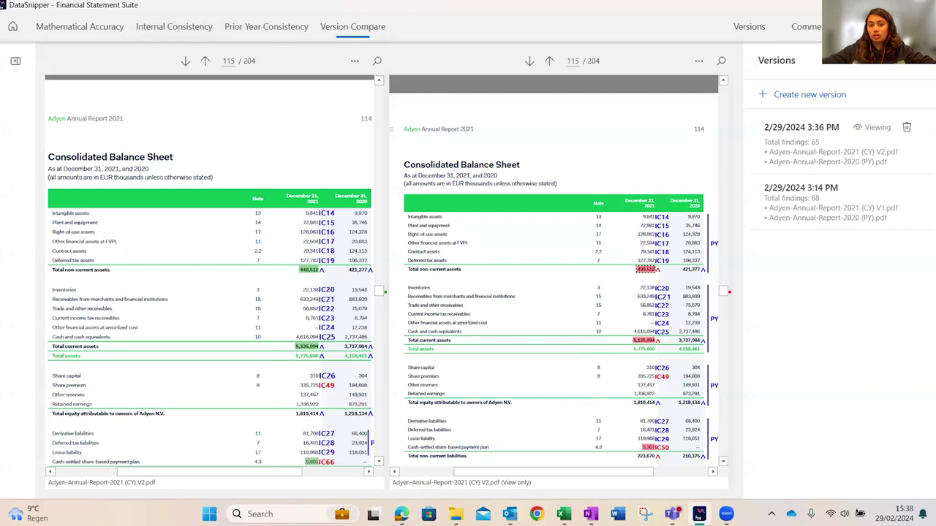
pyautogui.click(806, 27)
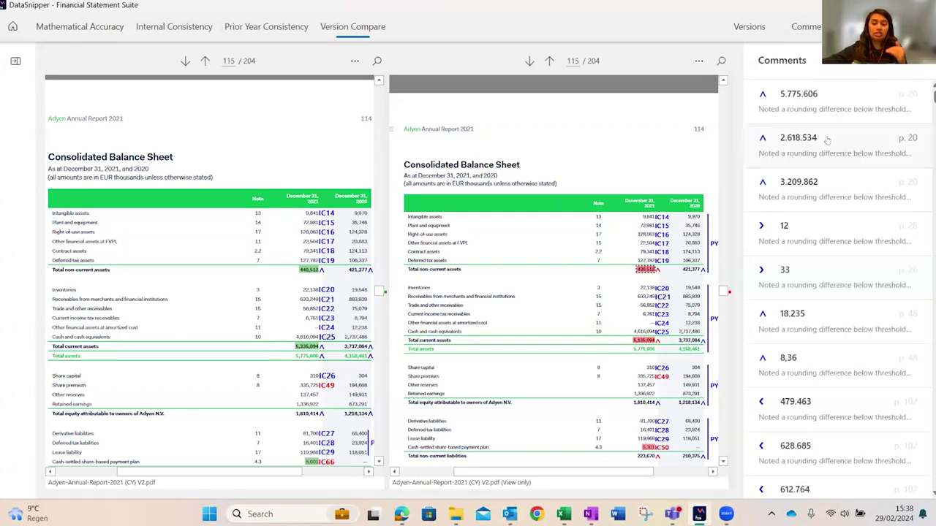
pyautogui.scroll(-5, 828, 199)
pyautogui.scroll(-15, 827, 199)
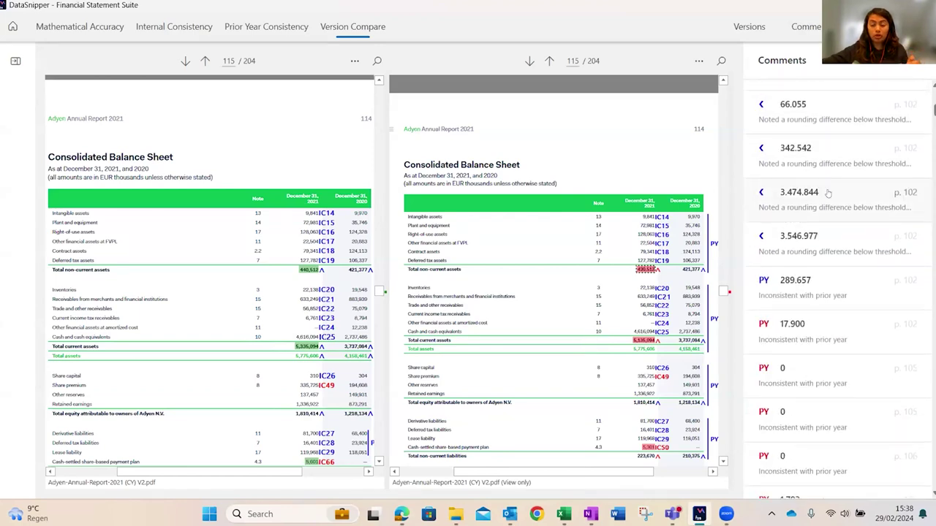
pyautogui.scroll(-15, 819, 209)
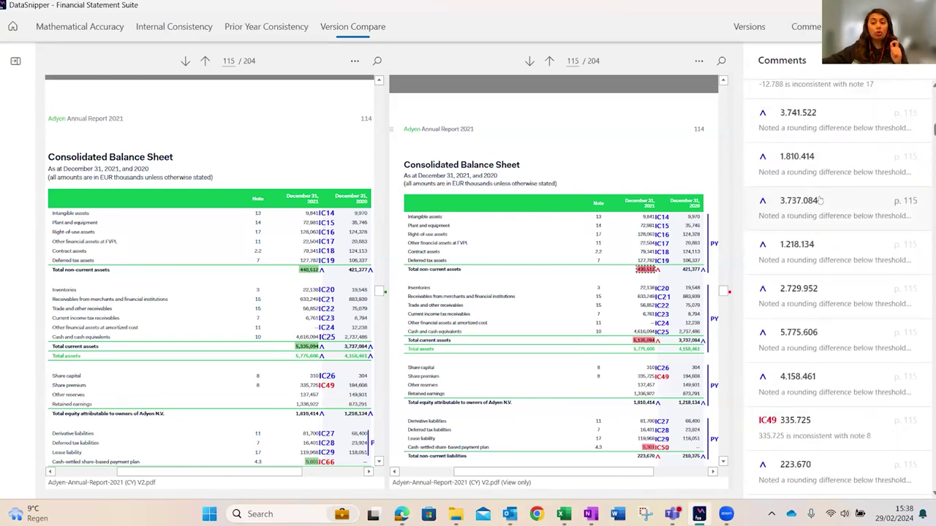
pyautogui.scroll(-10, 821, 192)
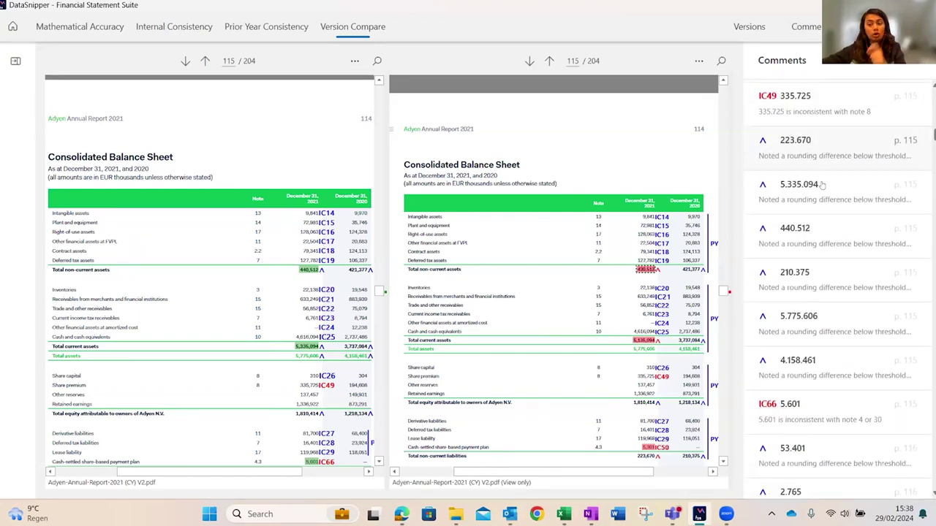
pyautogui.scroll(-15, 816, 187)
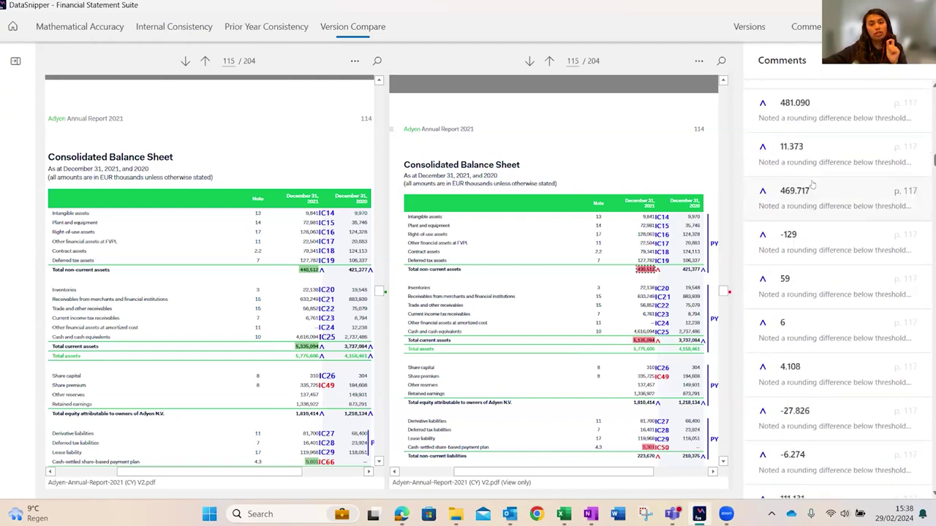
pyautogui.scroll(-10, 812, 186)
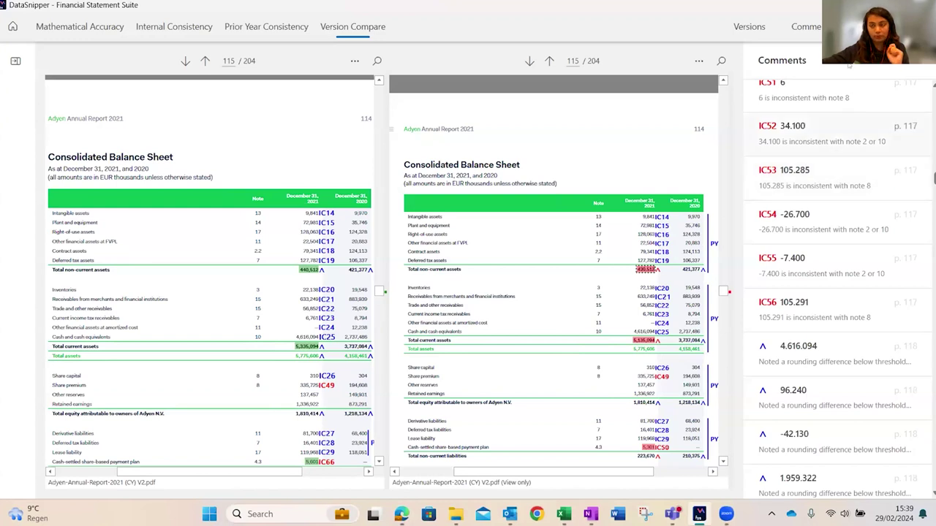
# - Export all applied tickmarks and findings with a summary page as the PDF "Adyen-Annual-Report-2021 (CY) V2 - Reviewed" and view its summary
pyautogui.click(867, 26)
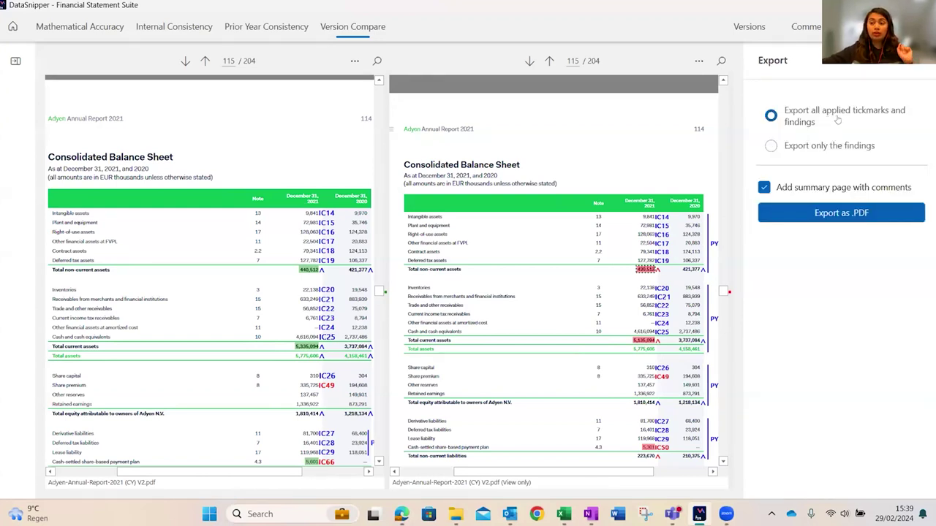
pyautogui.click(857, 213)
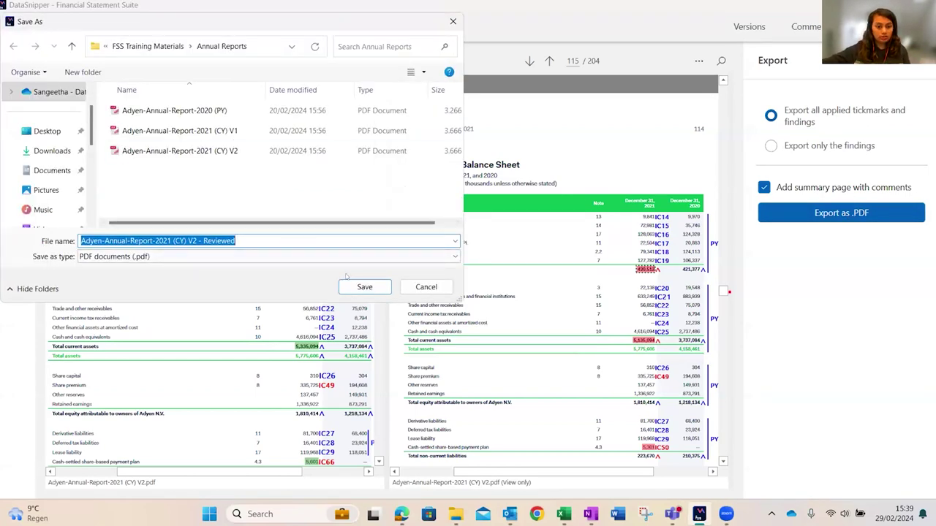
pyautogui.click(350, 283)
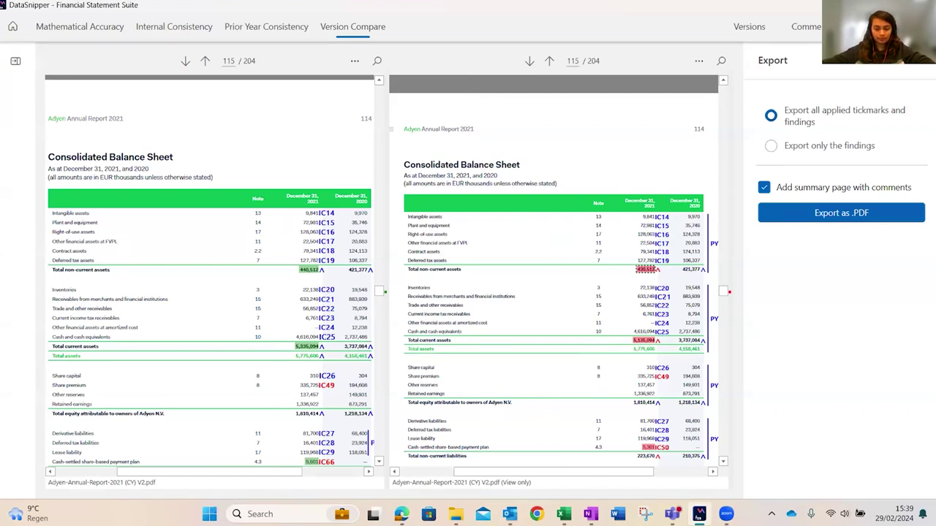
pyautogui.click(455, 514)
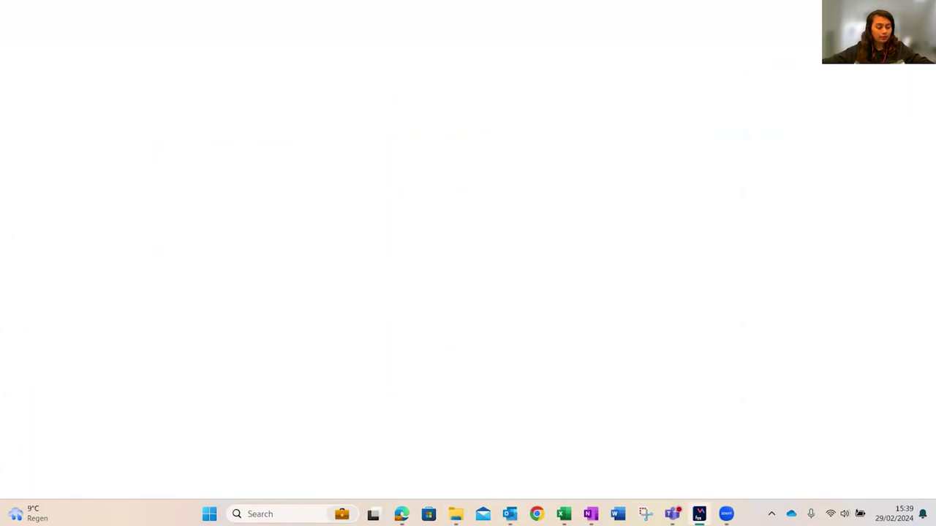
pyautogui.scroll(-5, 589, 208)
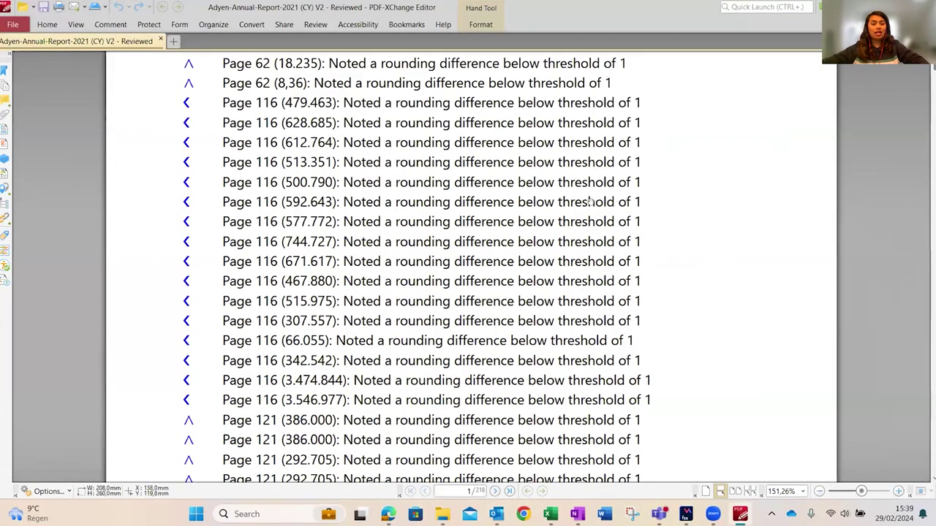
# - Switch to File Explorer and open the PDF "Adyen-Annual-Report-2021 (CY) V2 - Reviewed 2" from the Desktop folder
pyautogui.hotkey('alt', 'Tab')
pyautogui.hotkey('alt', 'Tab')
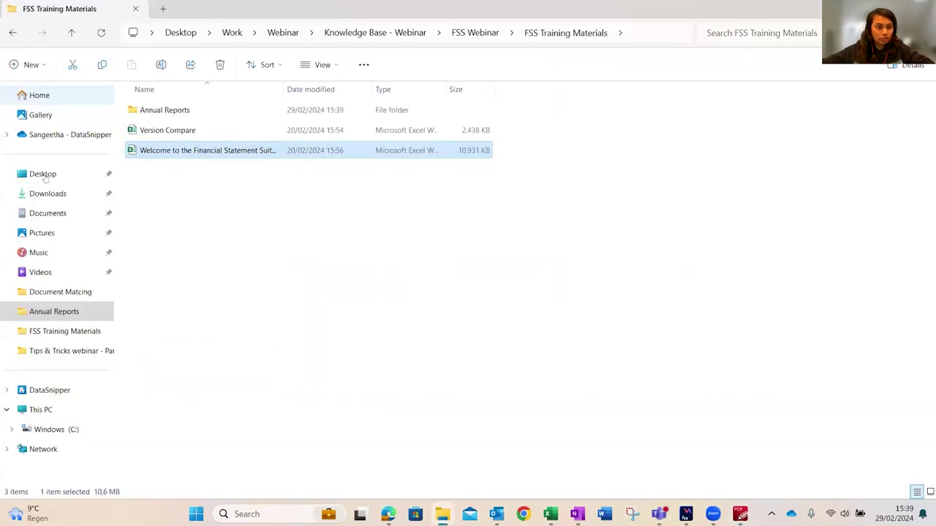
pyautogui.click(44, 173)
pyautogui.click(195, 172)
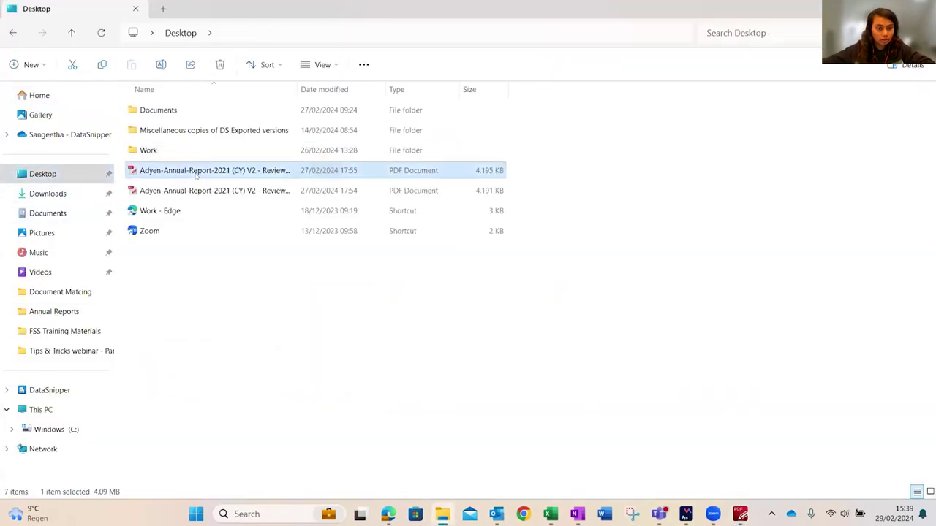
pyautogui.doubleClick(196, 175)
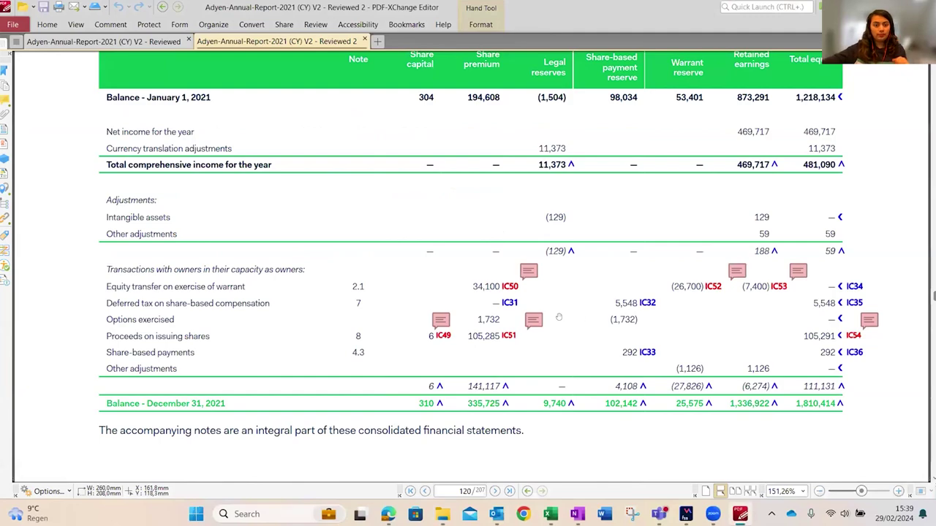
# - Examine the report's summary pages, including the tickmarks legend and the mathematical accuracy, internal consistency and prior year consistency findings
pyautogui.scroll(2, 570, 311)
pyautogui.moveTo(933, 295); pyautogui.dragTo(933, 68)
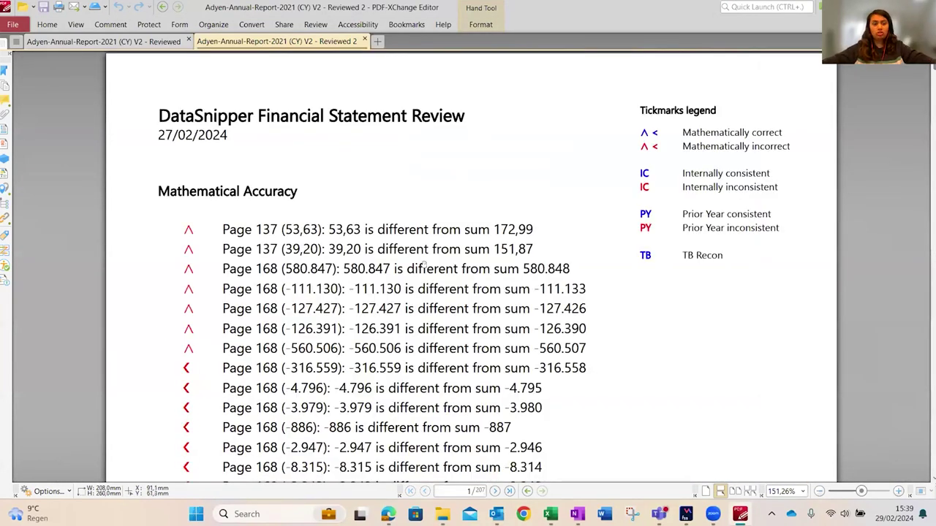
pyautogui.scroll(-3, 424, 268)
pyautogui.scroll(3, 387, 237)
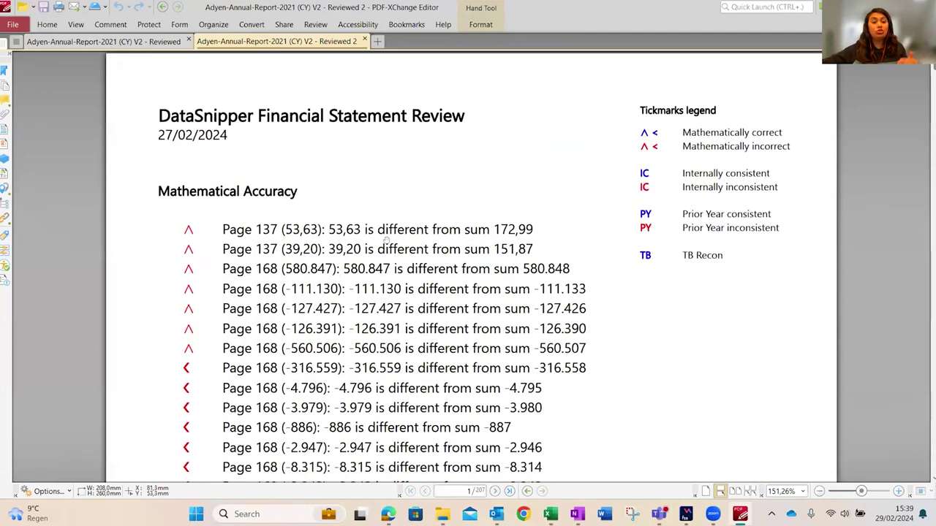
pyautogui.scroll(-1, 384, 245)
pyautogui.scroll(-10, 384, 244)
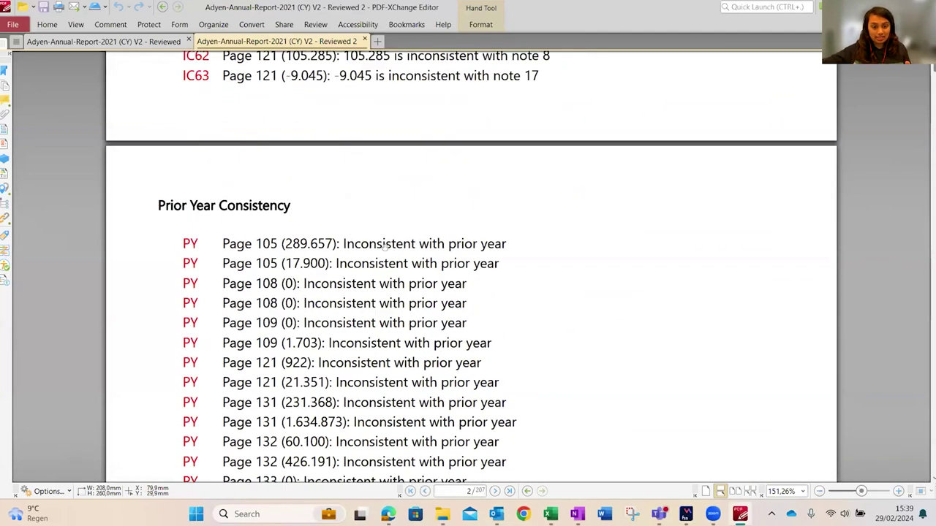
pyautogui.scroll(12, 384, 245)
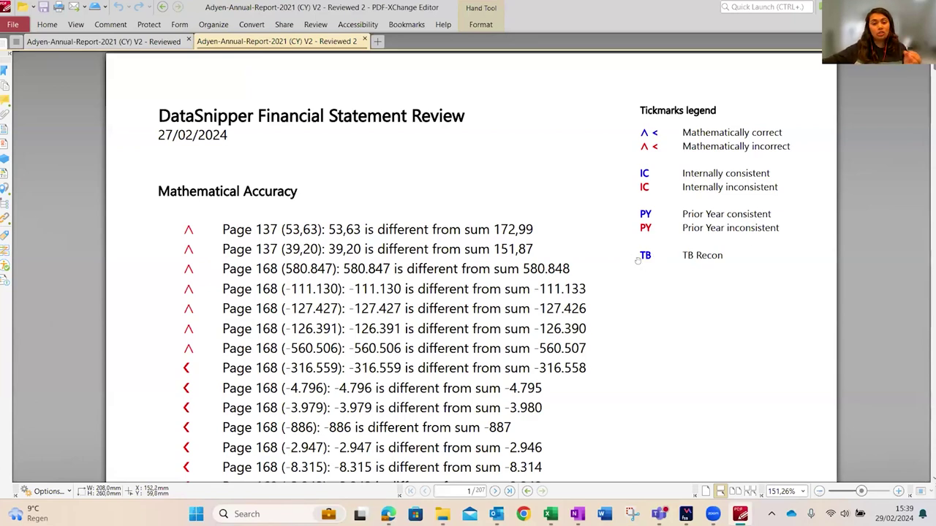
pyautogui.scroll(-8, 583, 254)
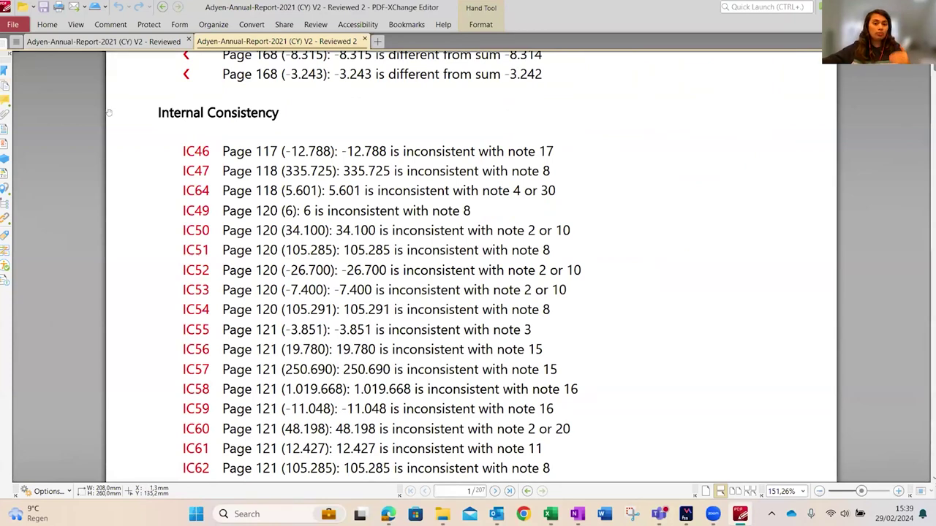
# - Show the PDF's comments list and go to the comment "12.427 is inconsistent with note 11"
pyautogui.click(5, 99)
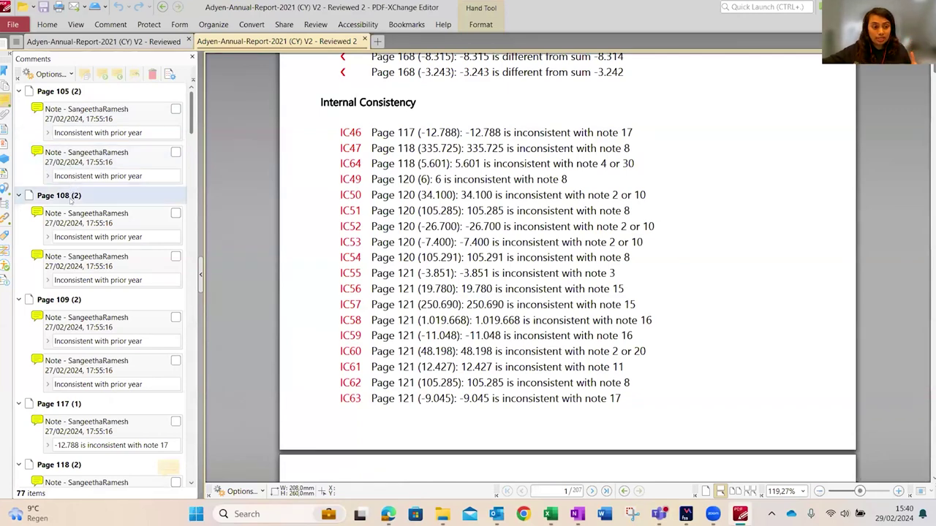
pyautogui.scroll(-12, 82, 219)
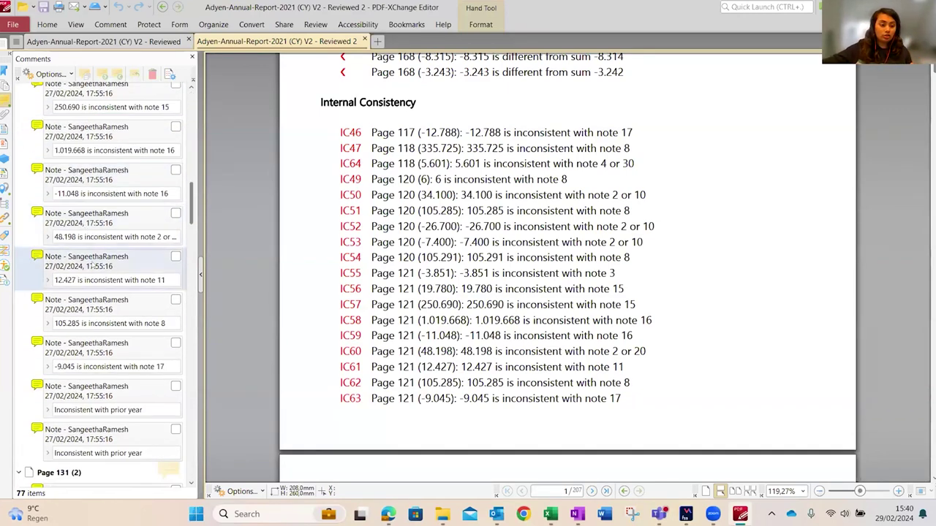
pyautogui.click(93, 265)
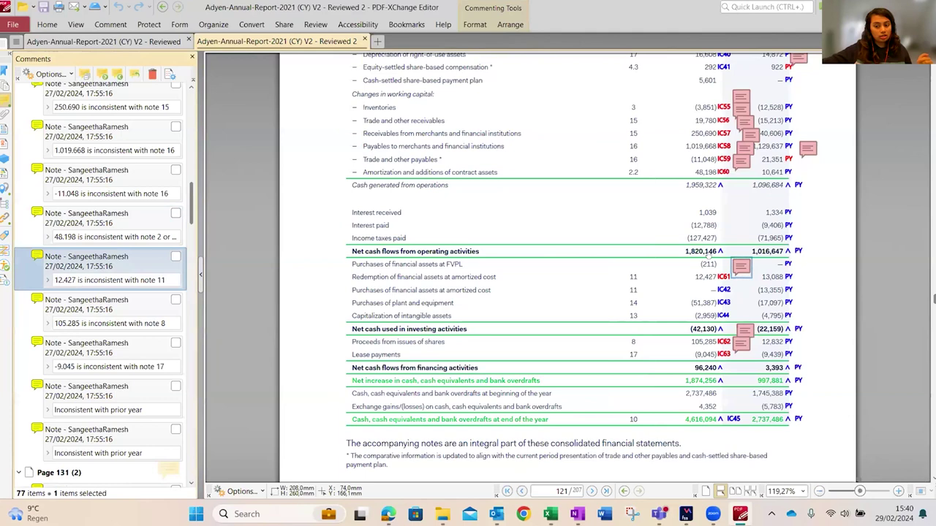
# - Examine the tickmarks and notes on the Consolidated Statement of Cash Flows and open the note for the Inventories tickmark IC55
pyautogui.click(841, 217)
pyautogui.scroll(5, 841, 216)
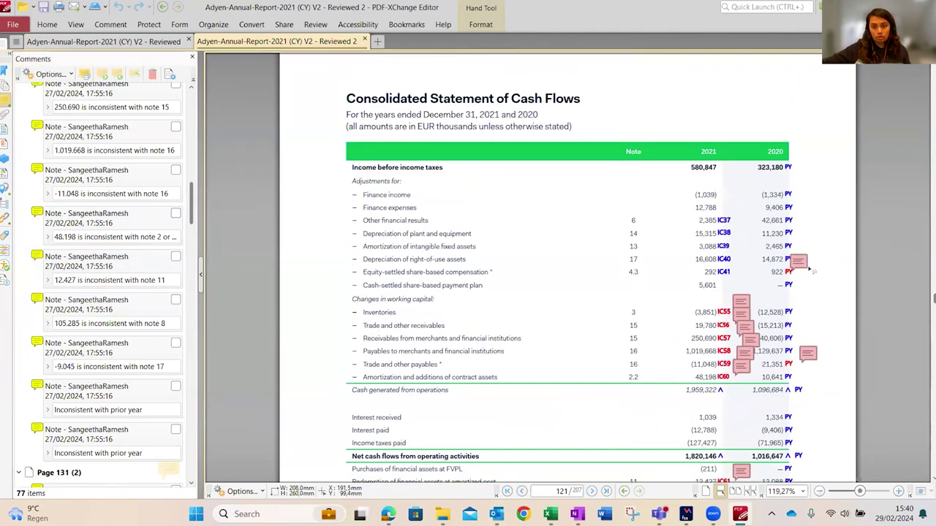
pyautogui.scroll(-3, 797, 246)
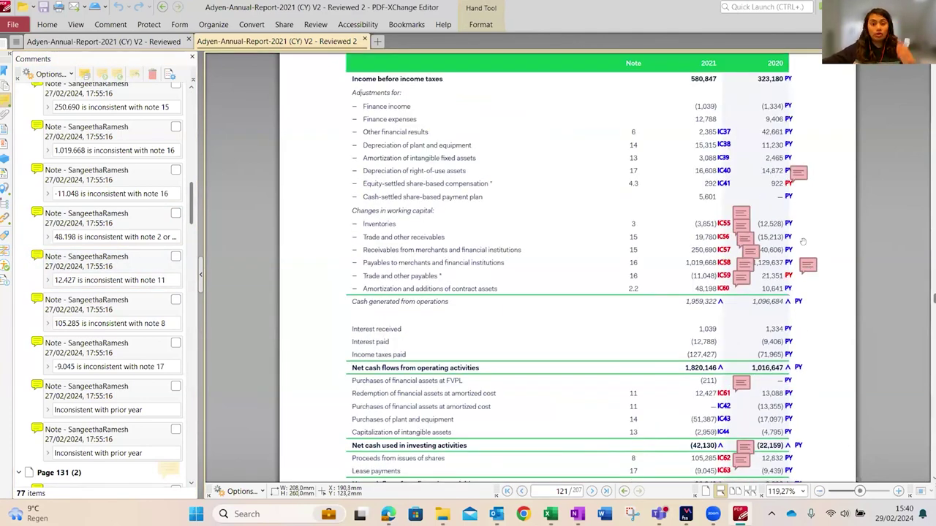
pyautogui.click(743, 214)
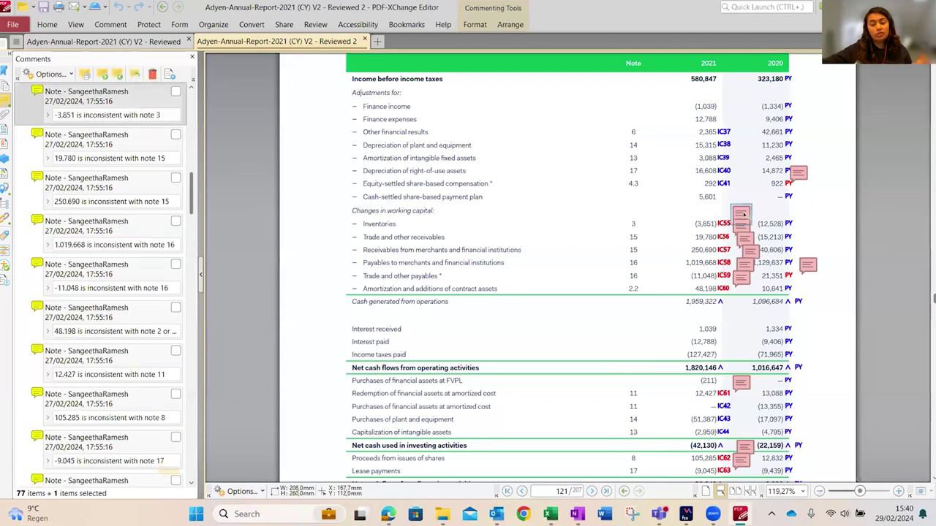
pyautogui.doubleClick(743, 215)
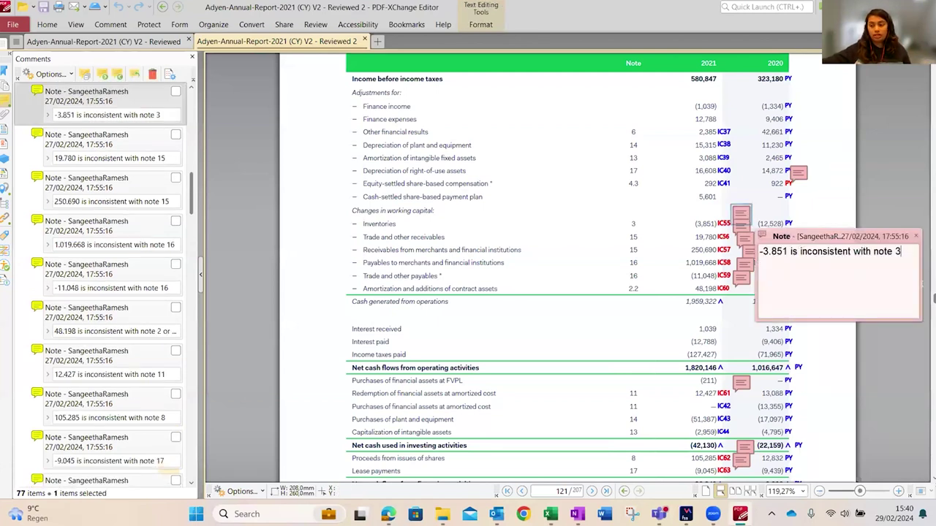